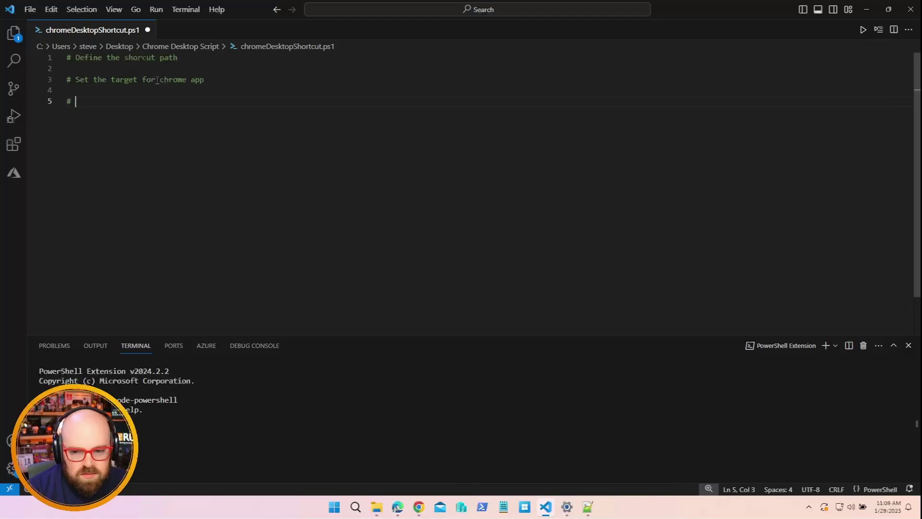
Add the comment '# Check if shortcut exists' to the script
type("rt")
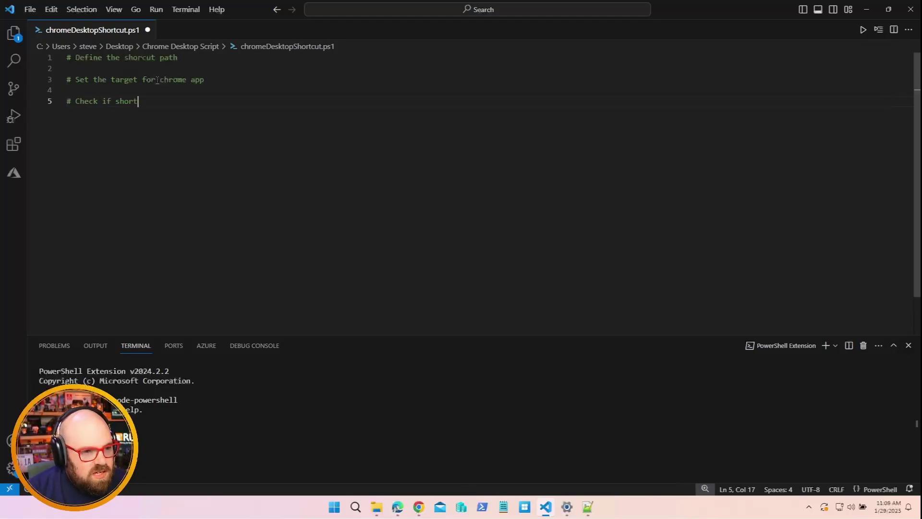
type("cut exists")
Add the '# Create and set shortcut' comment and open a blank line under the first comment
key("Return")
key("Return")
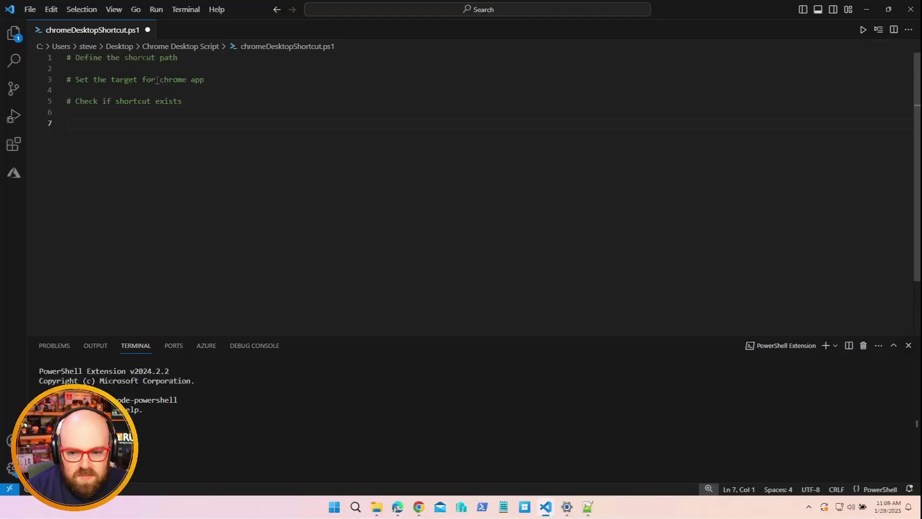
type("# ")
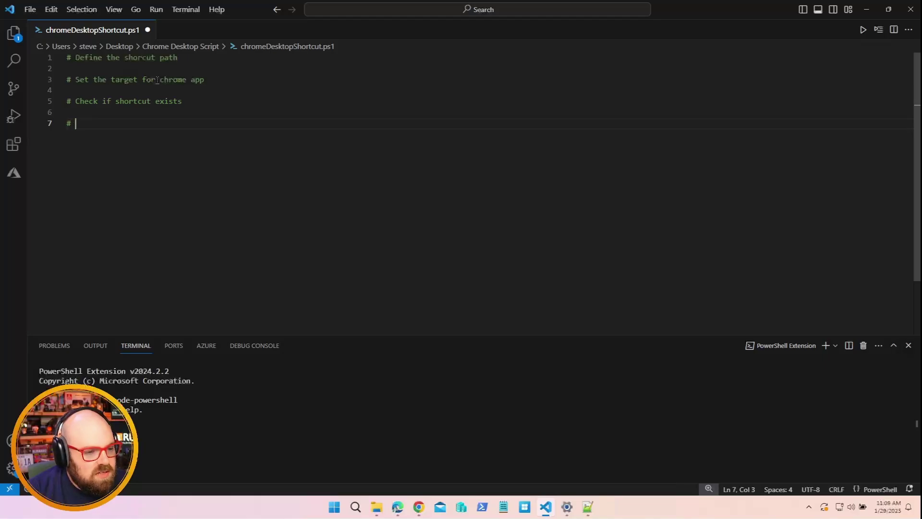
type("Create and set shortcut")
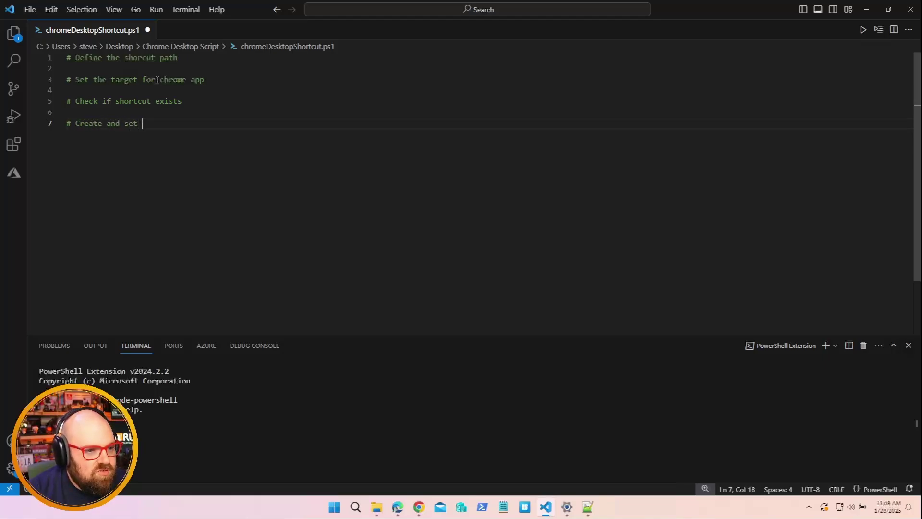
left_click(217, 62)
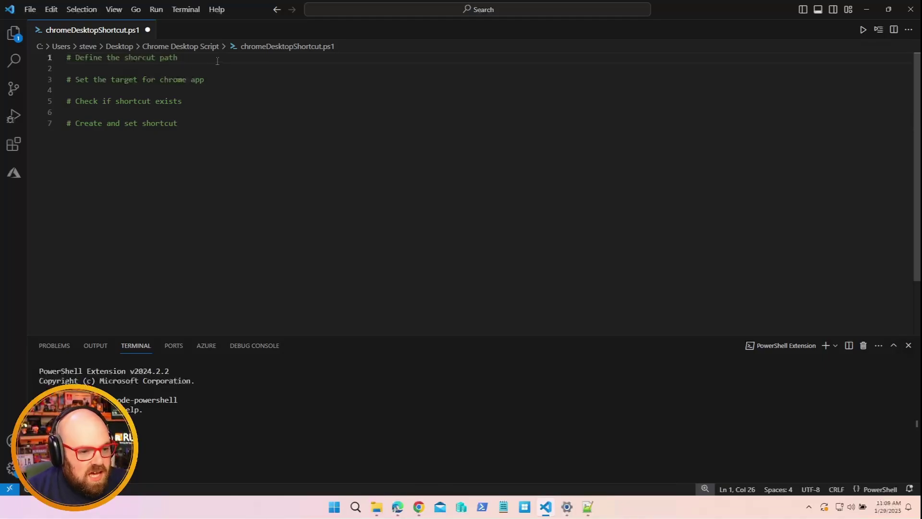
key("Return")
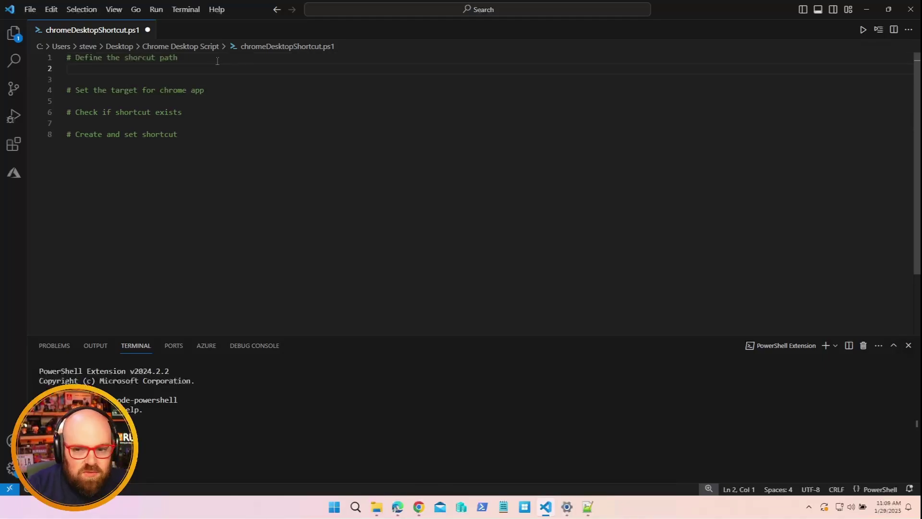
Add the line Write-Host "Setting Chrome shortcut on Public Desktop" under the first comment
type("Wr")
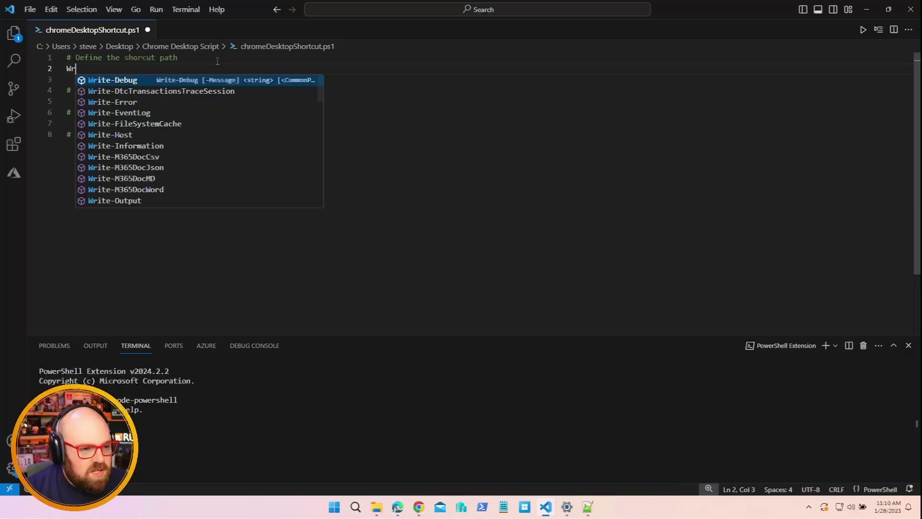
type("ite-Host \"")
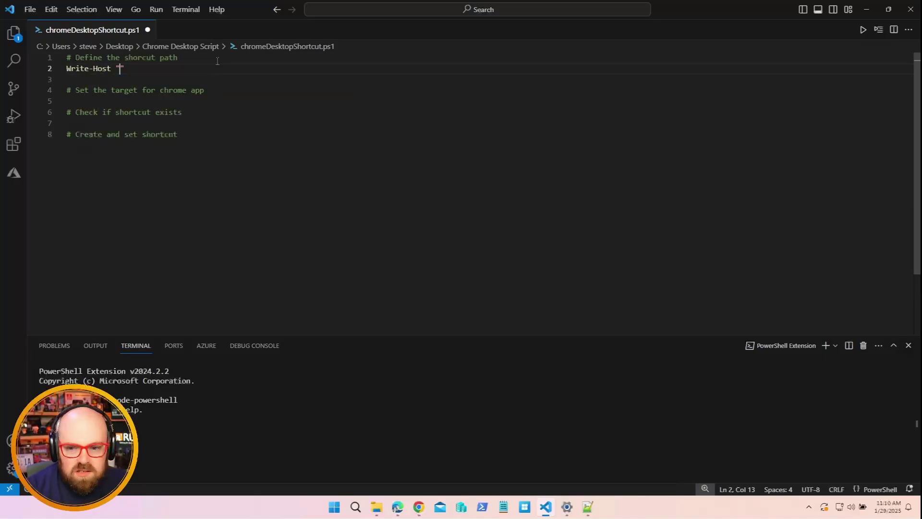
type("Setting Chrome")
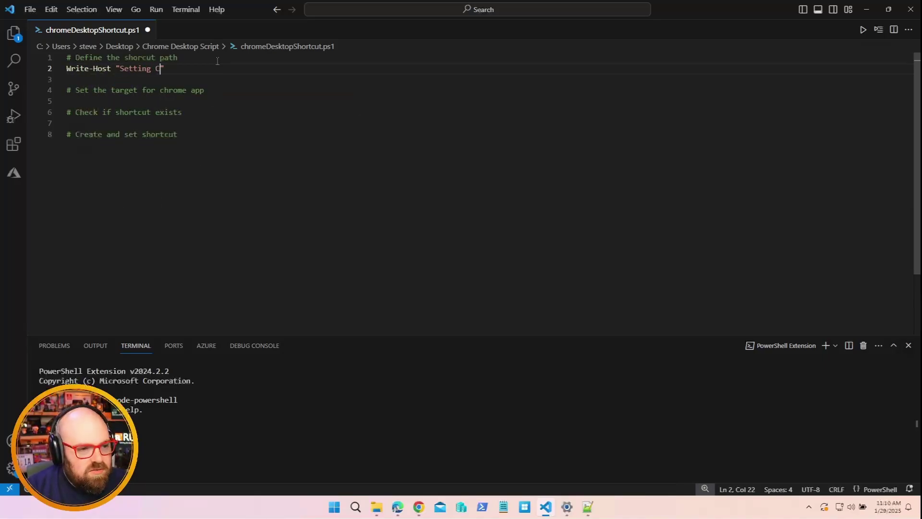
type(" shor")
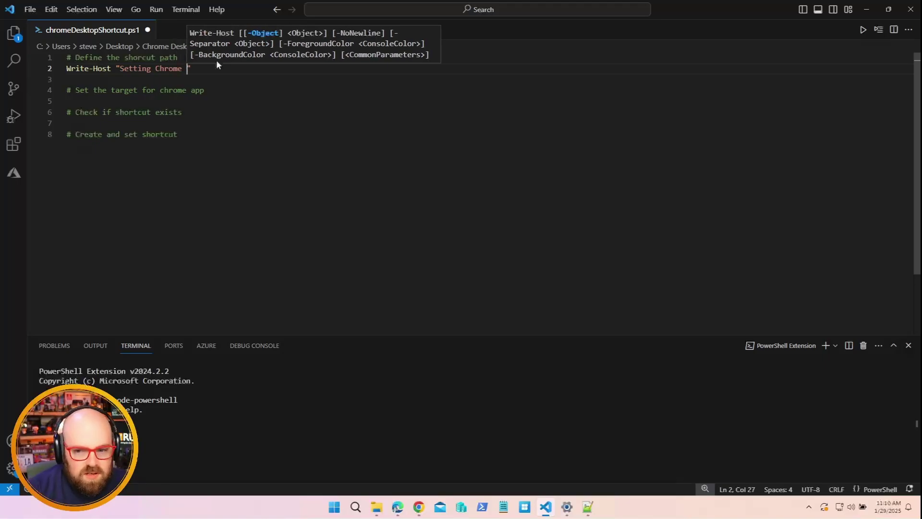
type("tcut on ")
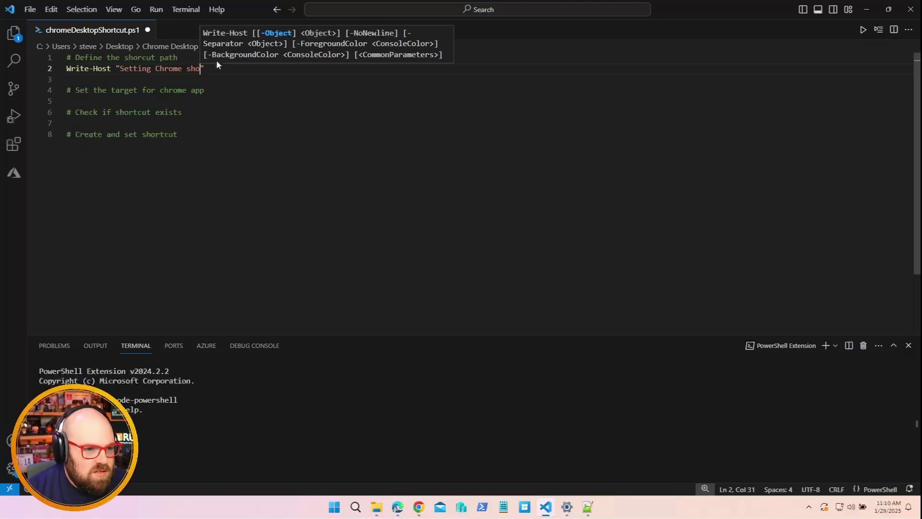
type("Public Desktop")
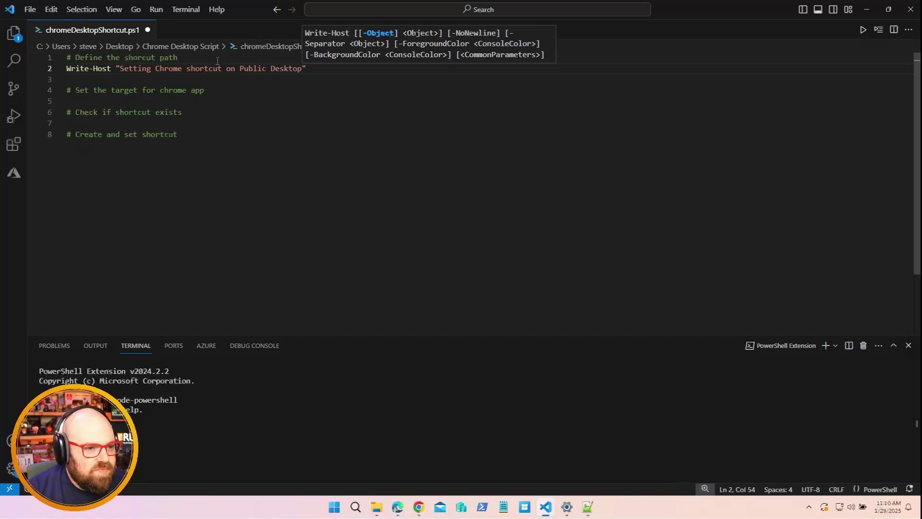
key("Down")
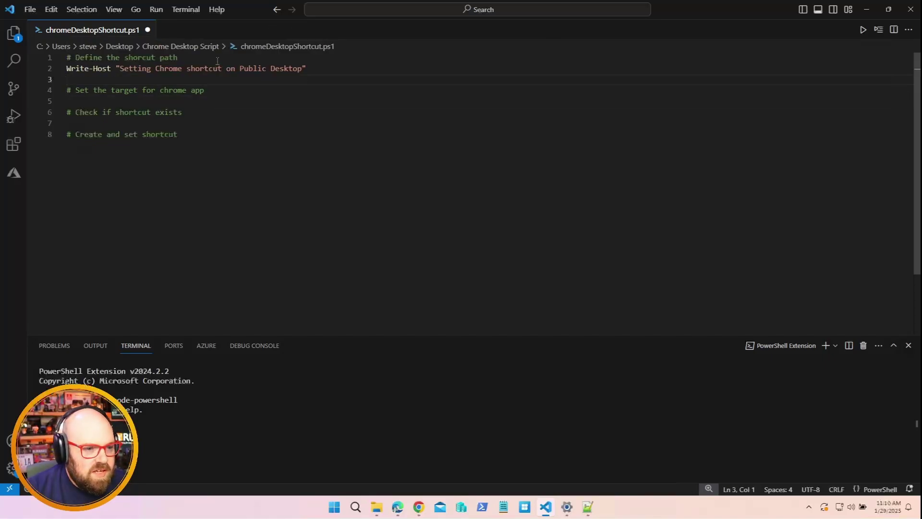
key("Return")
key("Up")
Set $publicDesktop = [System.Environment]::GetFolderPath('CommonDesktopDirectory') on the next line
type("$pub")
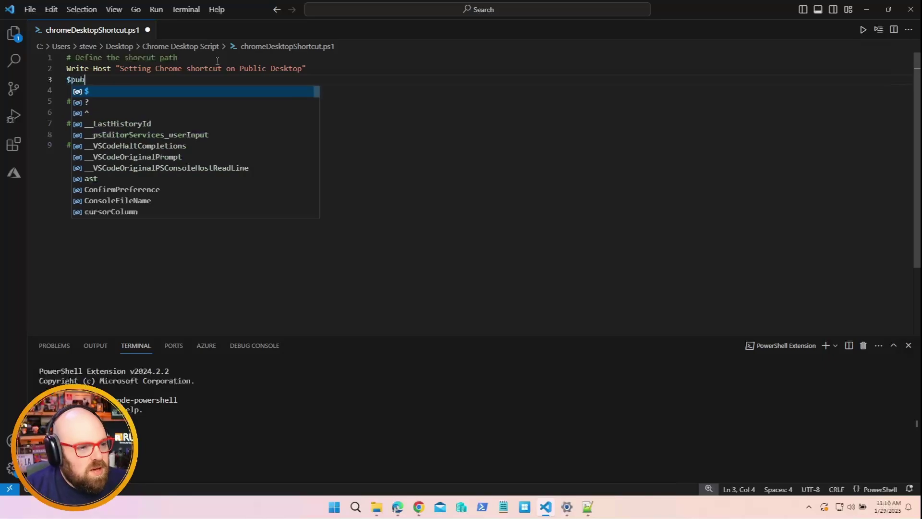
type("licDesktop ")
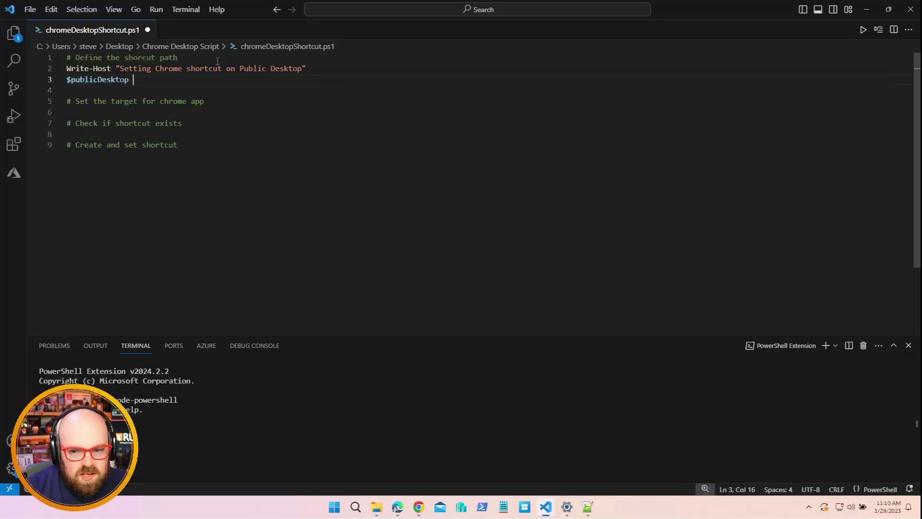
type("= [")
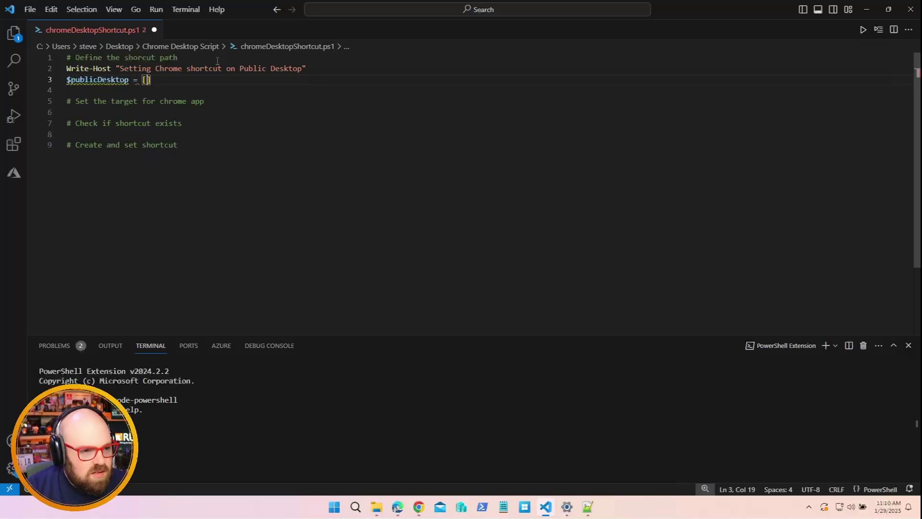
type("System.En")
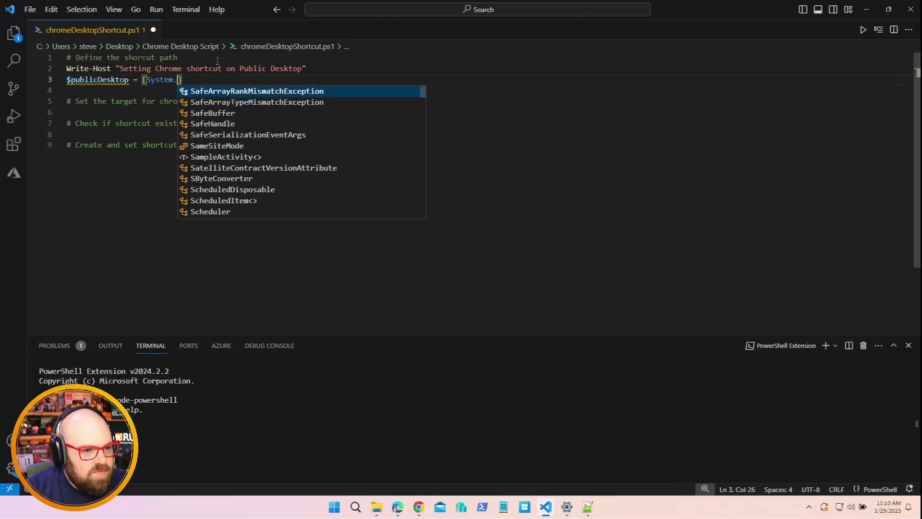
key("Tab")
key("Tab")
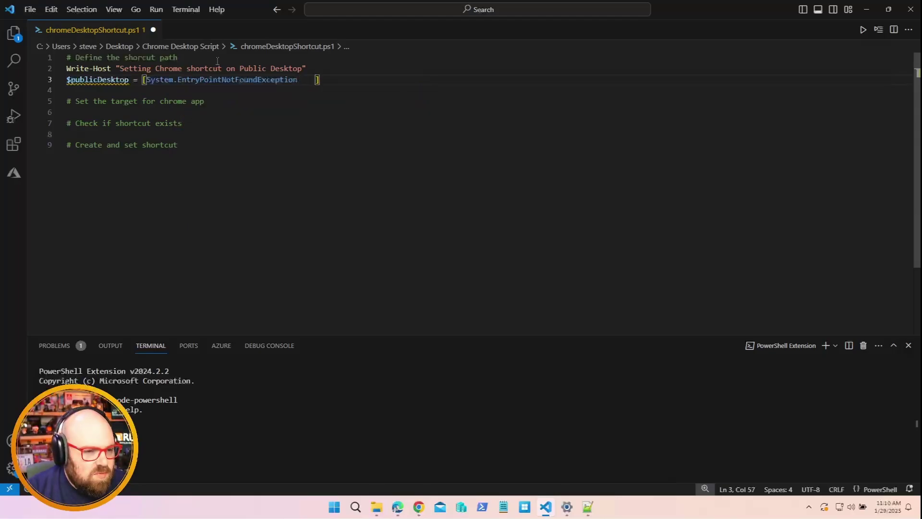
key("ctrl+z")
key("ctrl+z")
type("vironment")
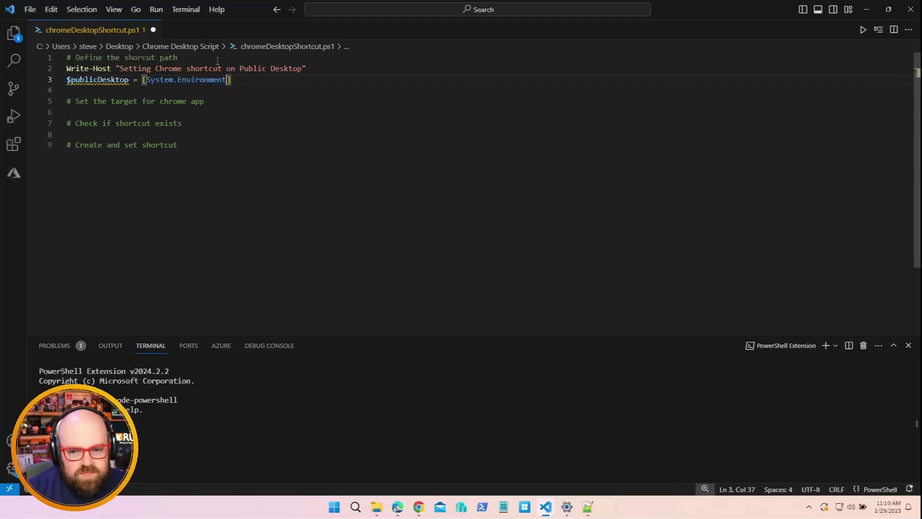
type("]::Get-")
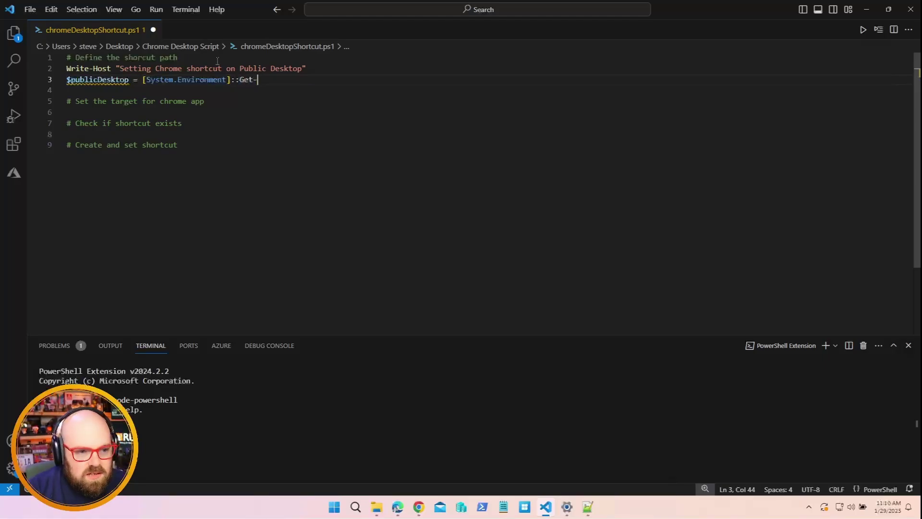
type("FolderP")
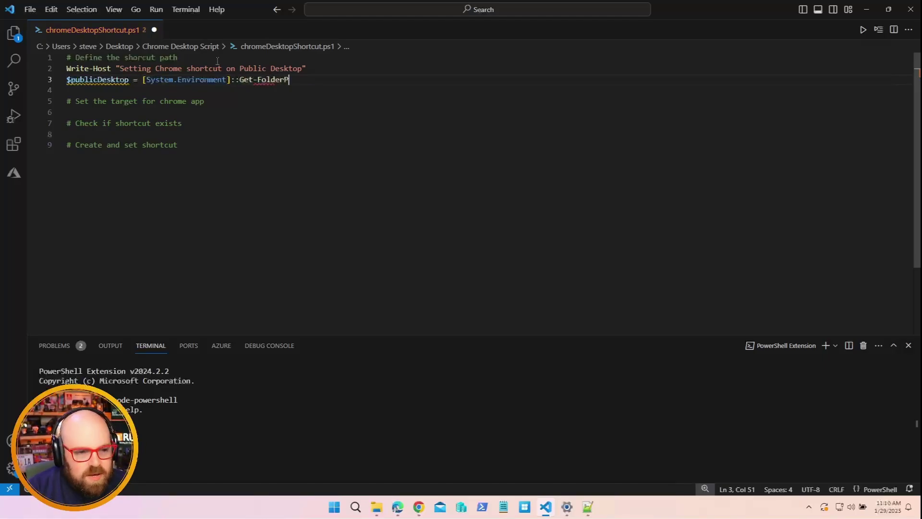
type("ath")
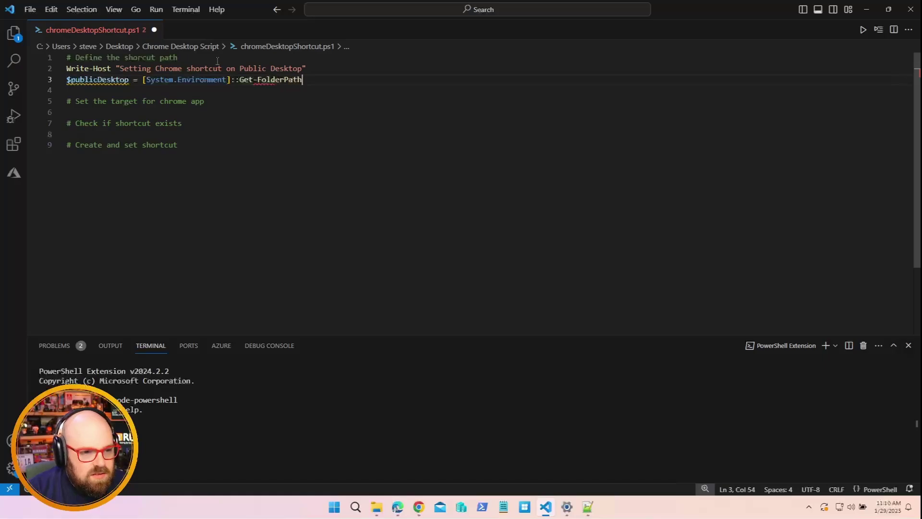
type("('Commo")
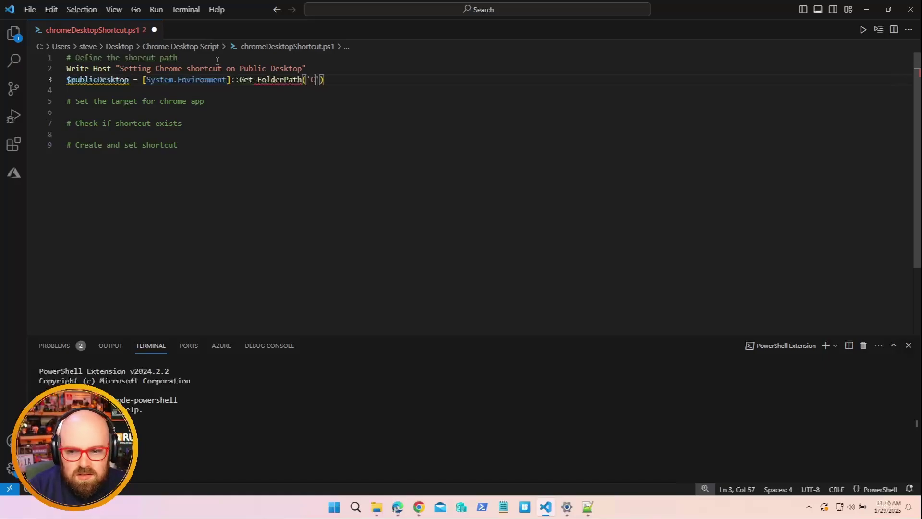
type("nDesktopDi")
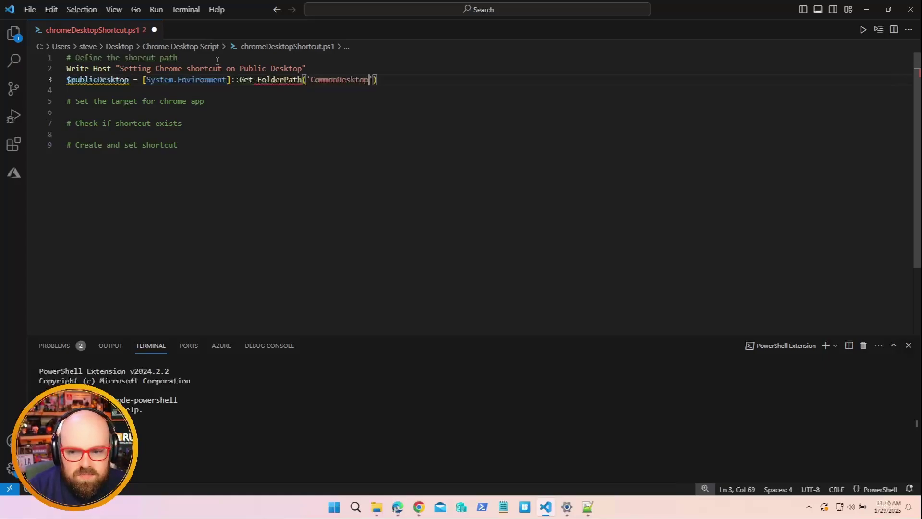
type("rectory'")
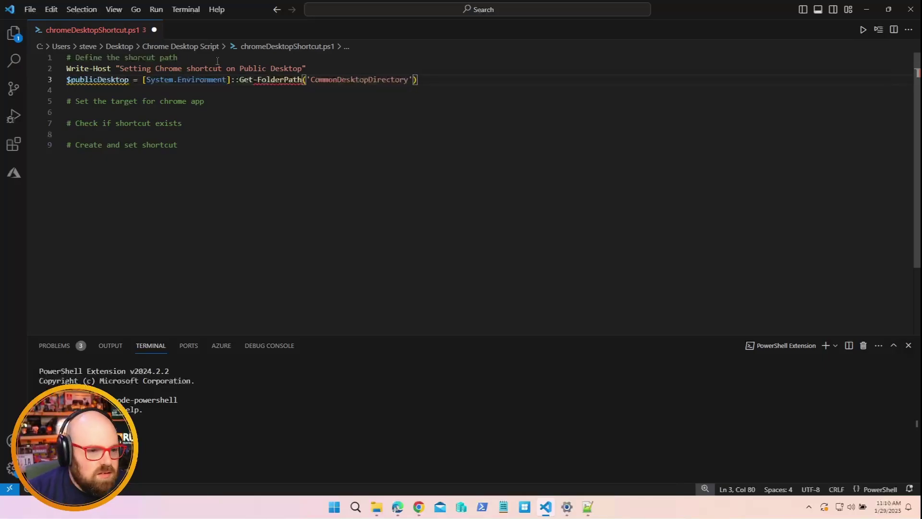
double_click(253, 79)
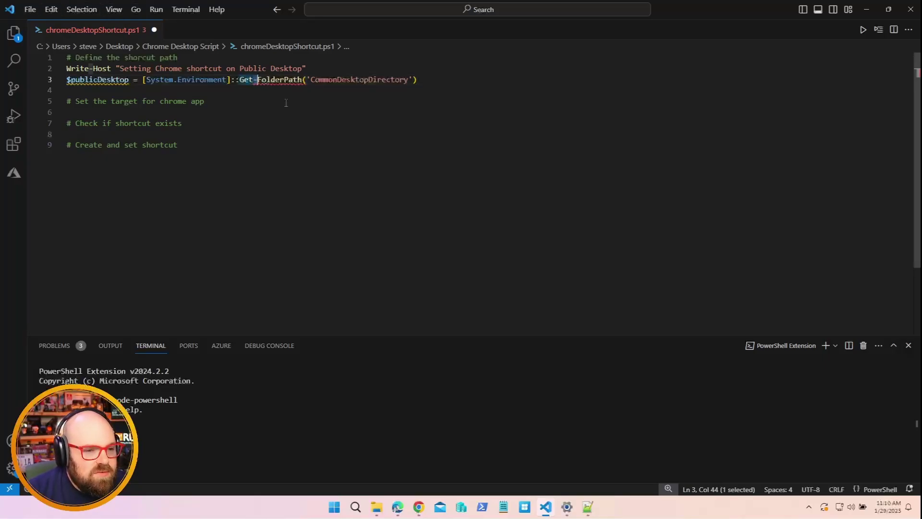
key("BackSpace")
key("End")
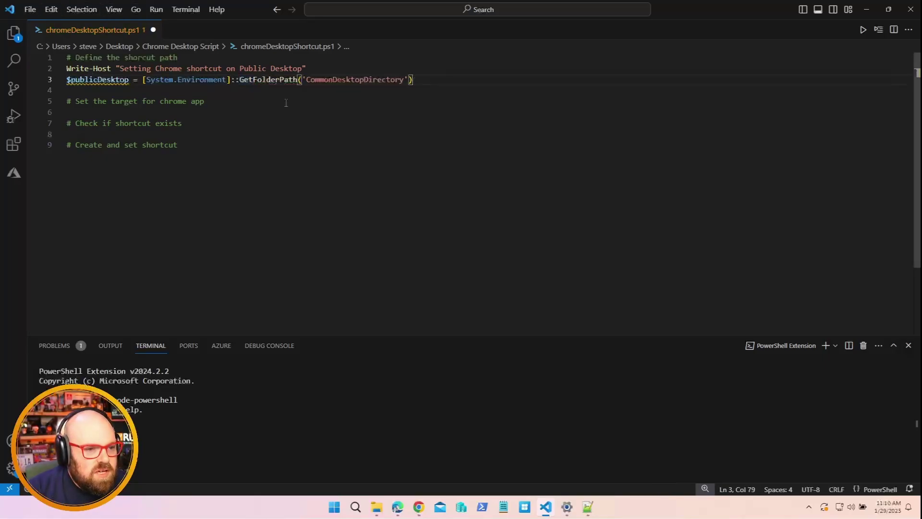
key("Return")
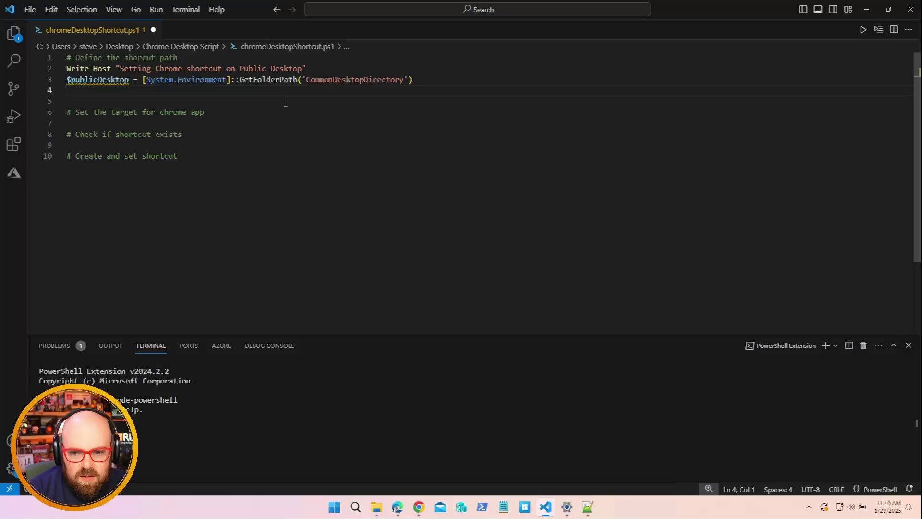
Write $shorcutPath = Join-Path -Path $publicDesktop -ChildPath "Google Chrome.lnk"
type("$shorcut")
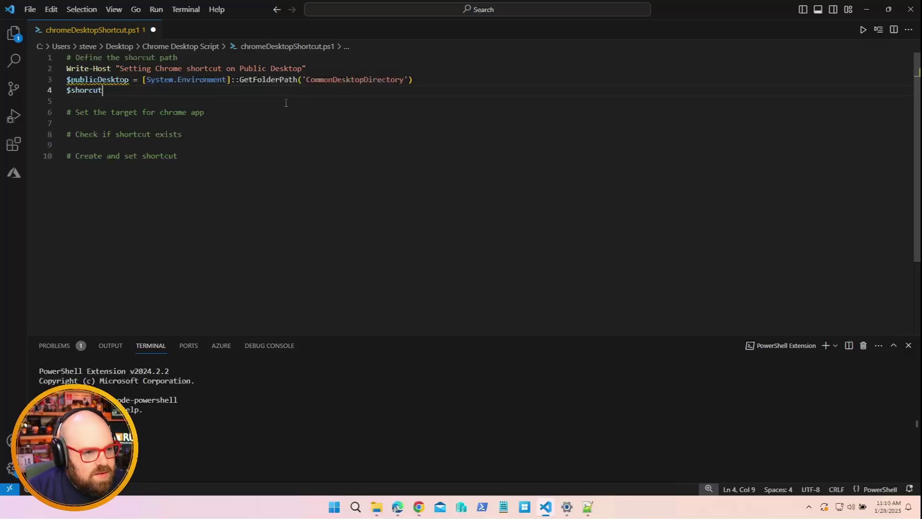
type("Path")
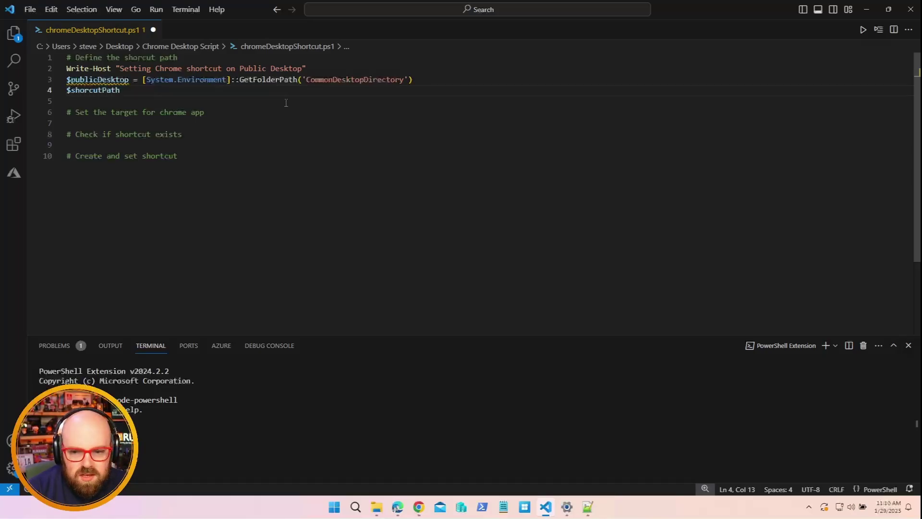
type(" = Join-P")
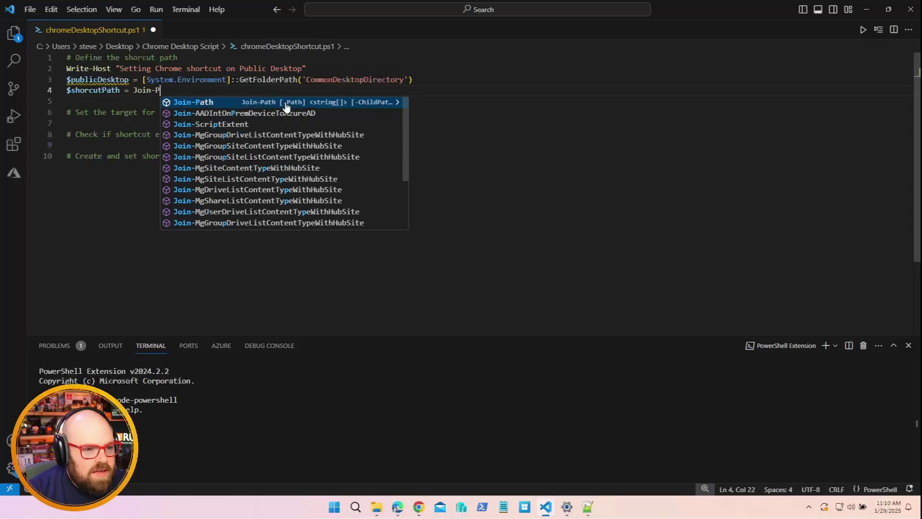
type("ath ")
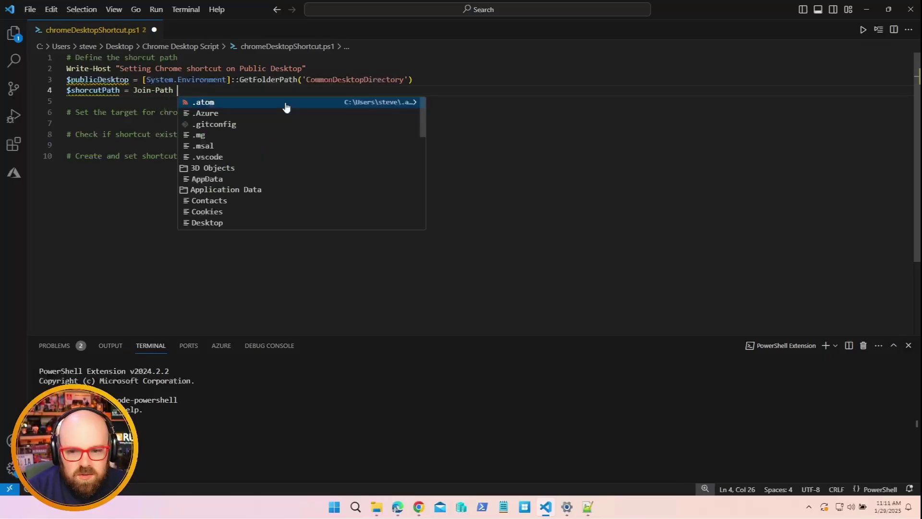
type("$publicDesktop")
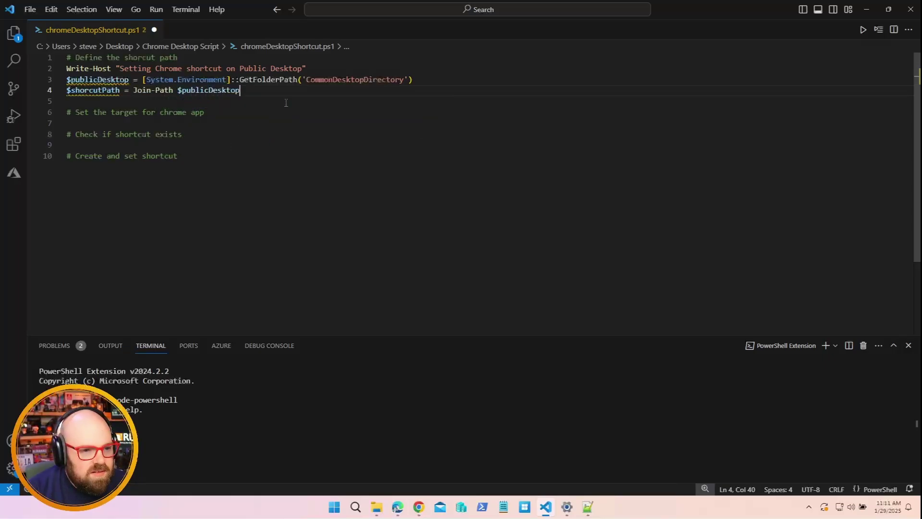
type(" -")
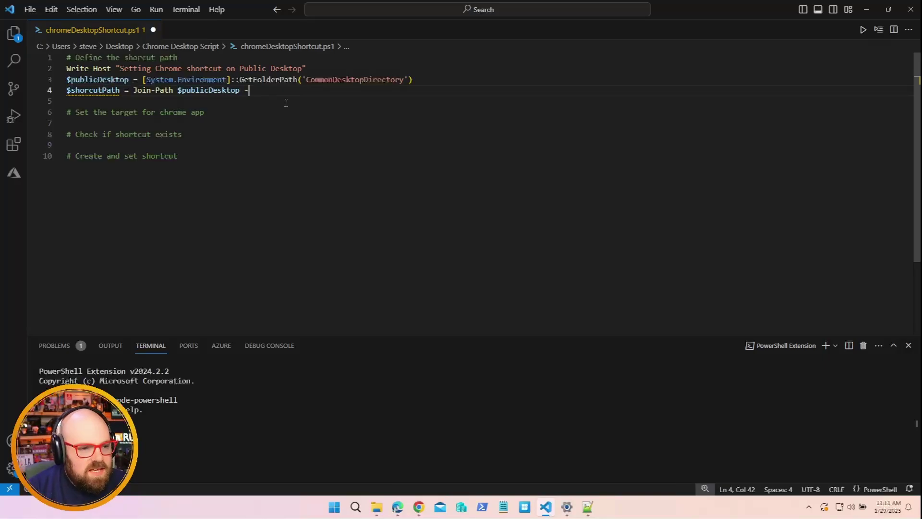
key("BackSpace")
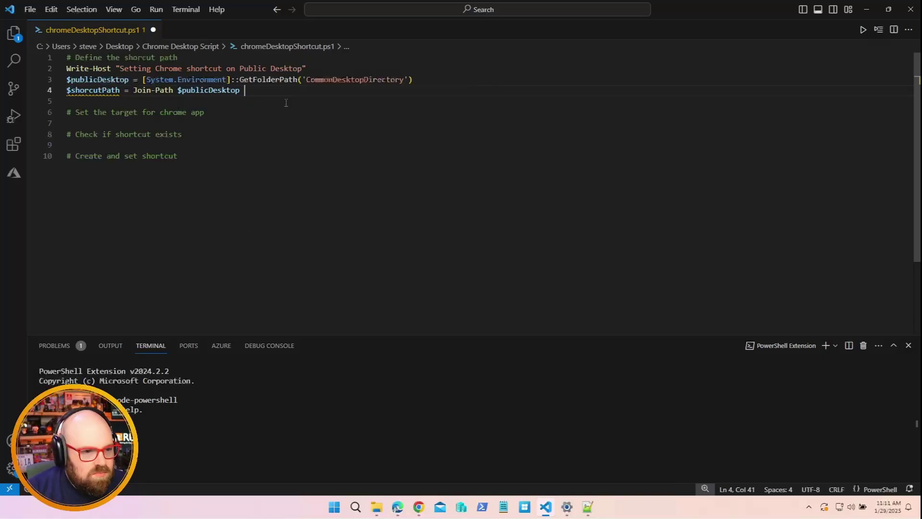
key("Left")
key("Left")
key("Left")
key("Left")
key("Left")
key("Left")
key("Left")
key("Left")
key("Left")
key("Left")
key("Left")
key("Left")
key("Left")
key("Left")
key("Left")
key("Left")
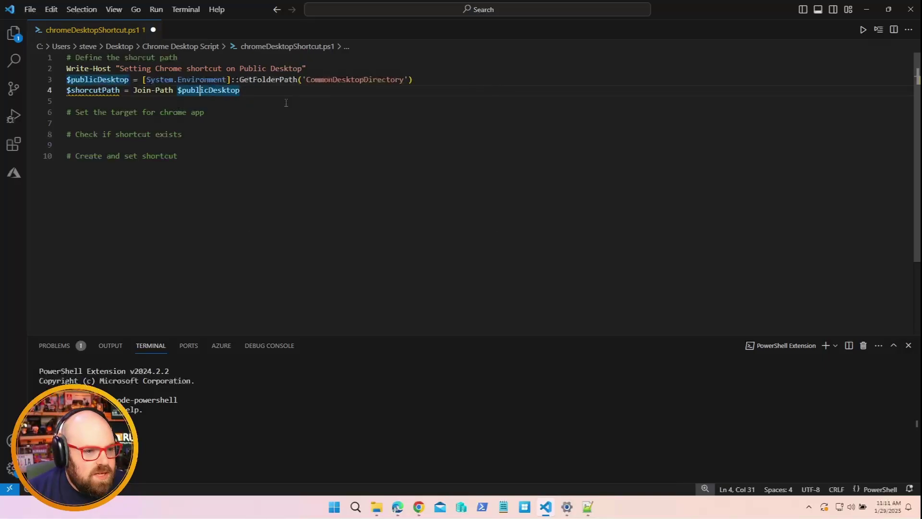
type("-Path")
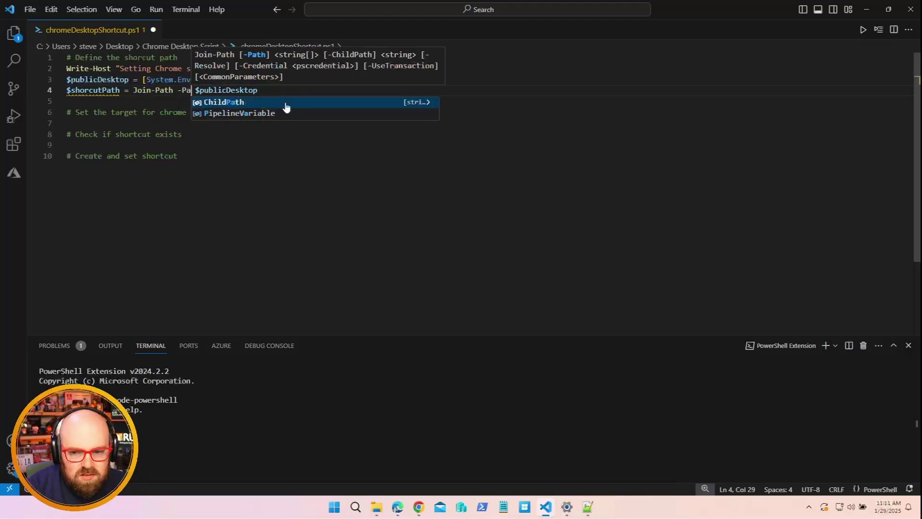
key("End")
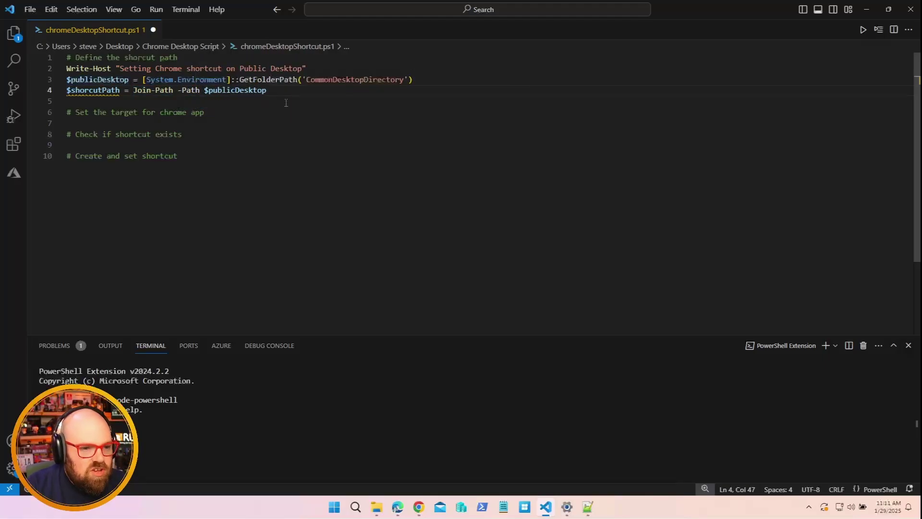
type("-Child")
key("Tab")
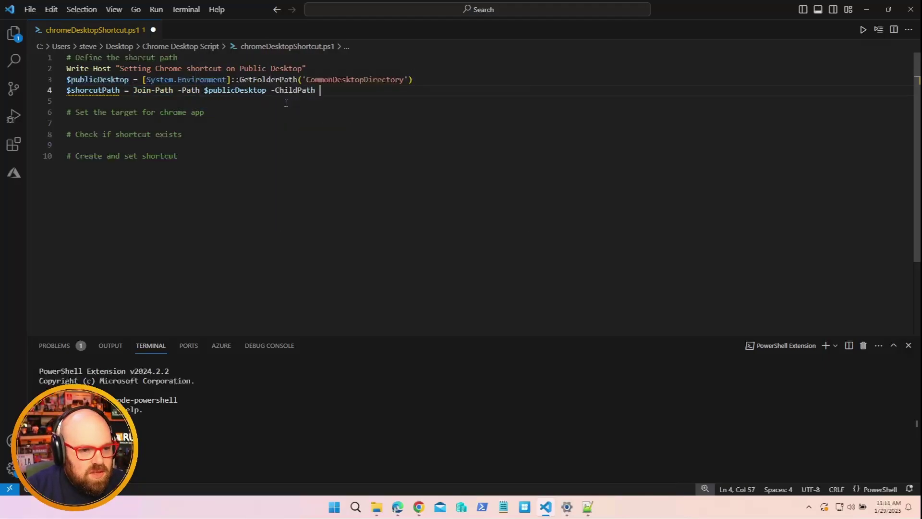
type("\"Google Chrom")
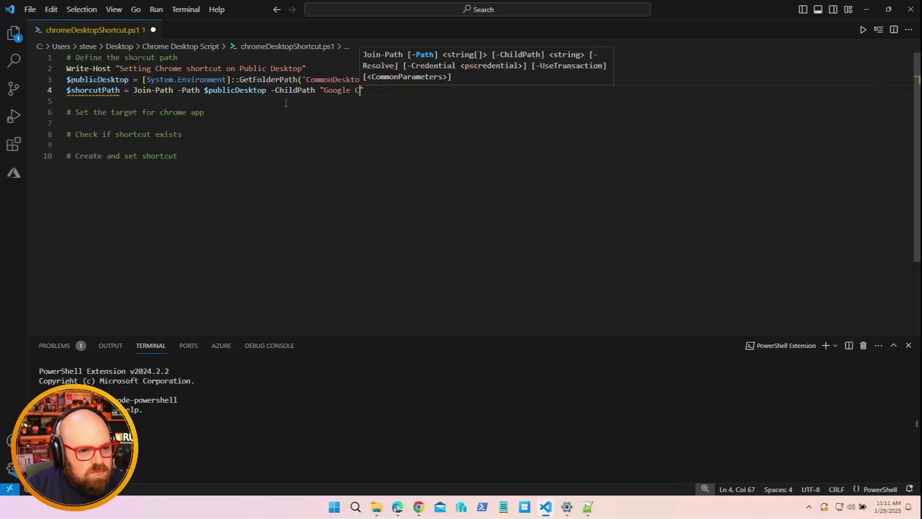
type("e.lnk\"")
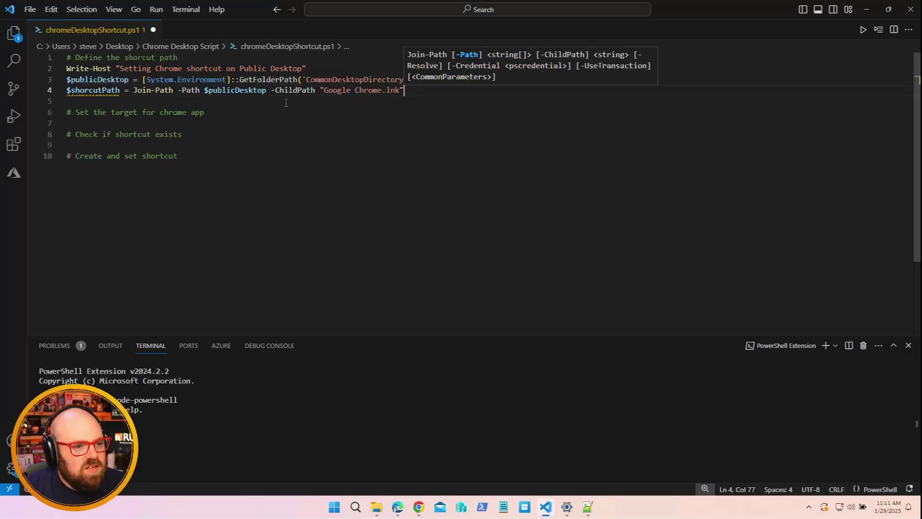
key("Down")
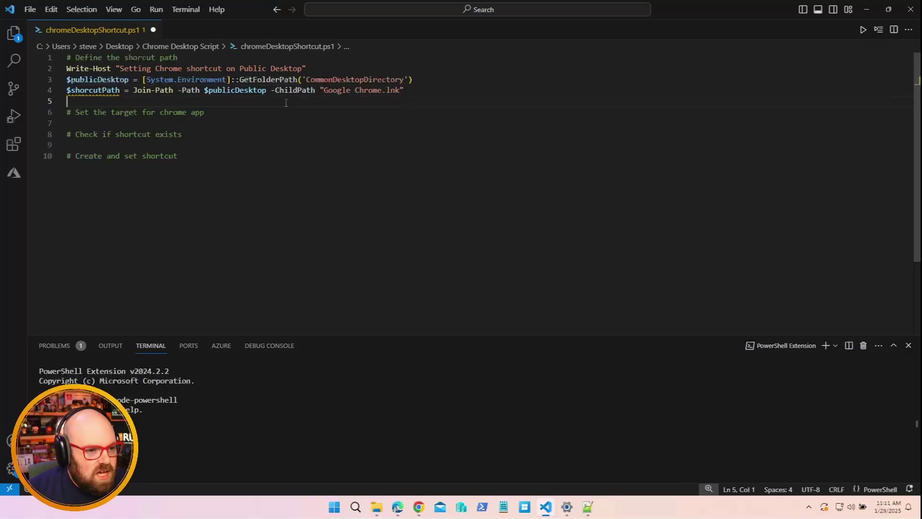
Add $chromePath = "$($env:ProgramFiles)\Google\Chrome\Application\chrome.exe" under the target comment
key("Return")
key("Up")
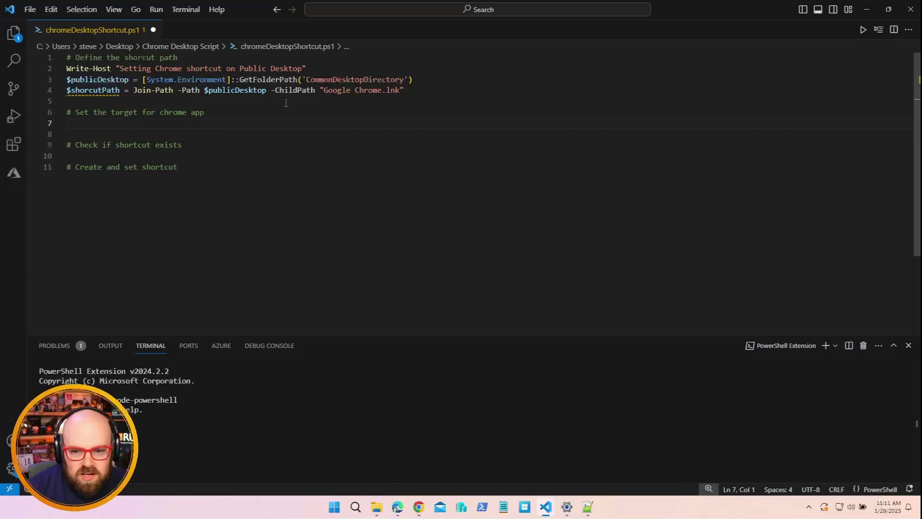
type("$chrome")
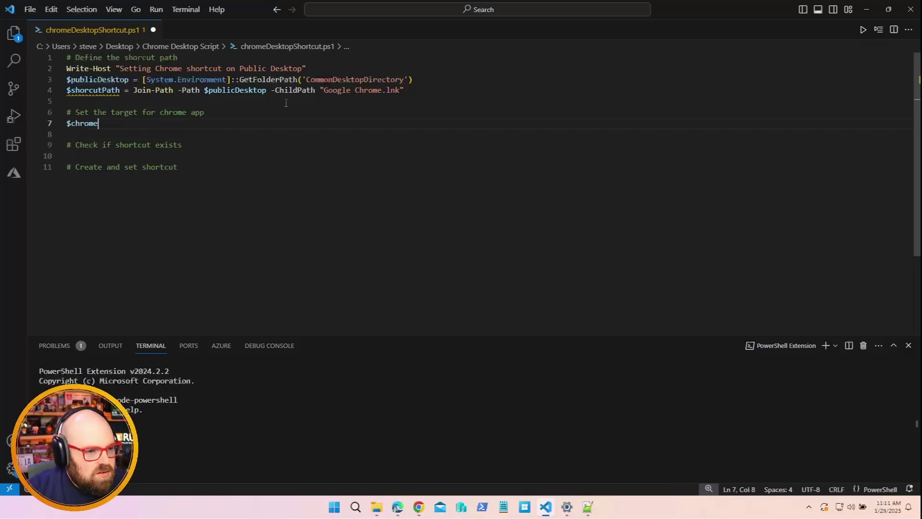
type("Path = \"$($")
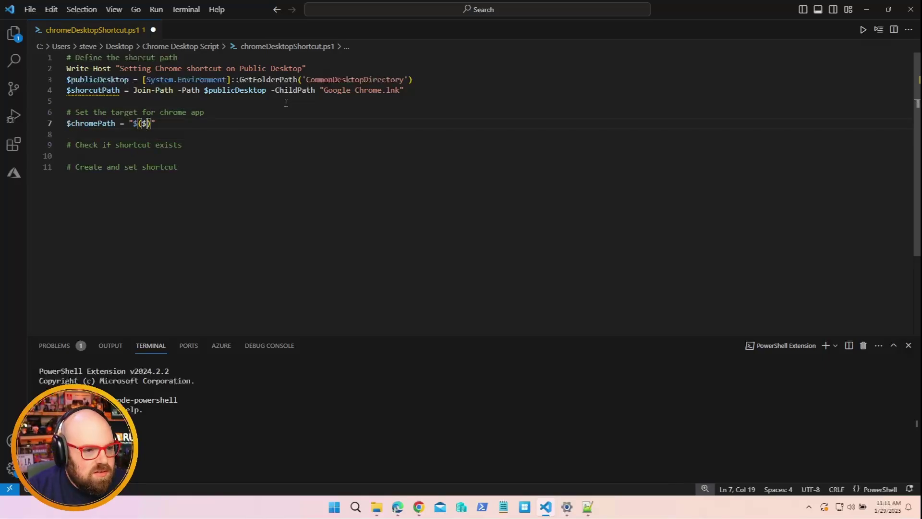
type("env:Program")
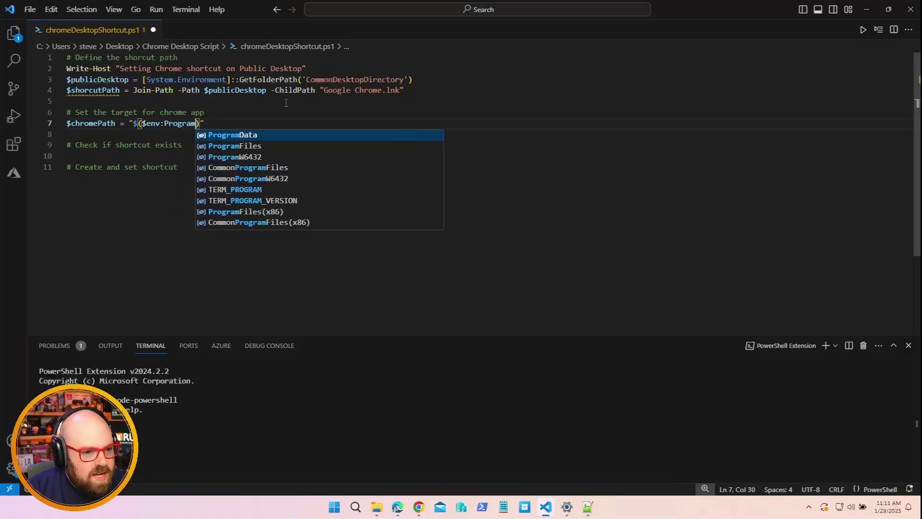
key("Down")
key("Tab")
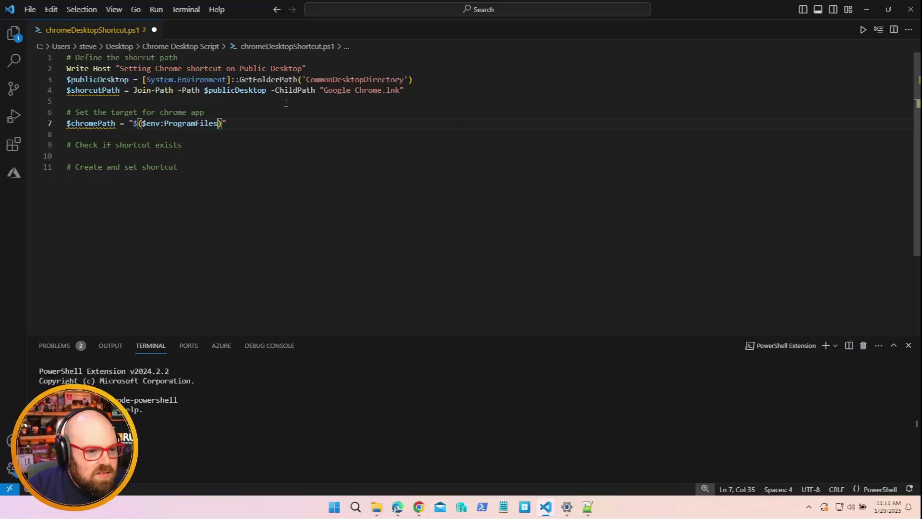
key("Right")
type("\\")
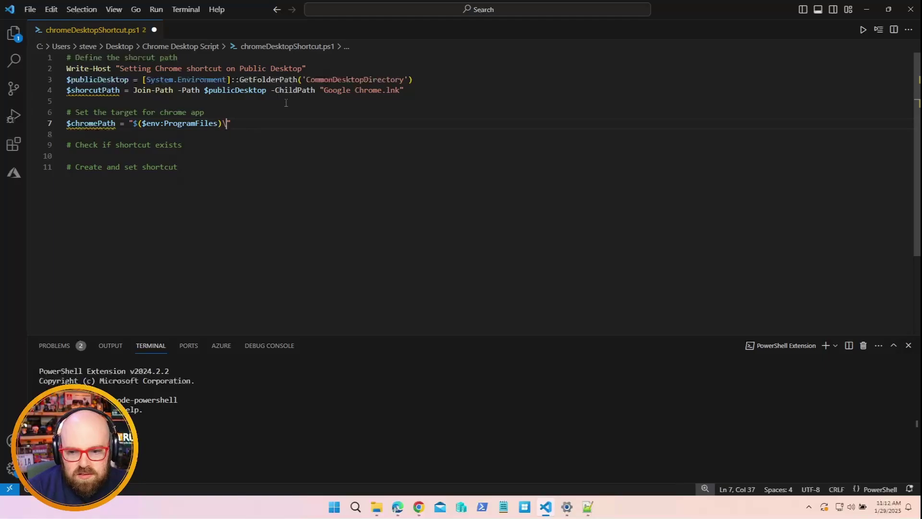
type("Google\\Chrome\\")
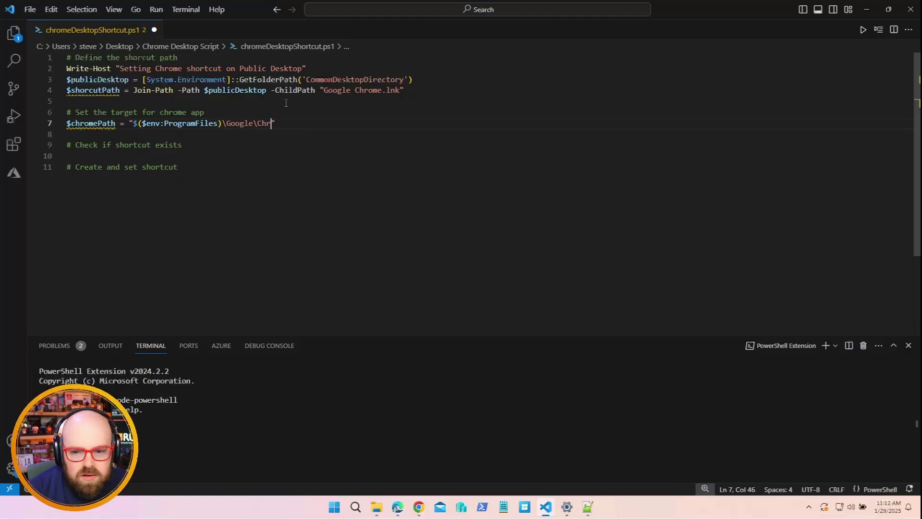
type("Application")
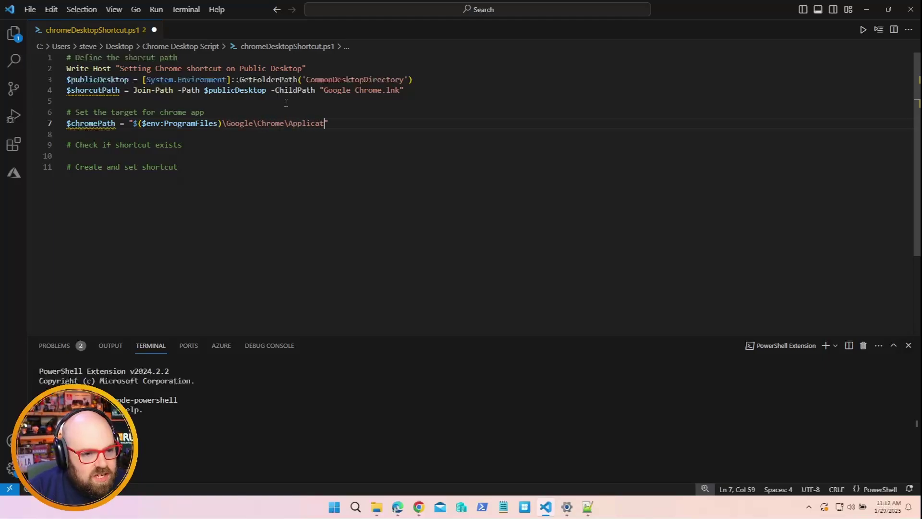
type("\\chrome.exe")
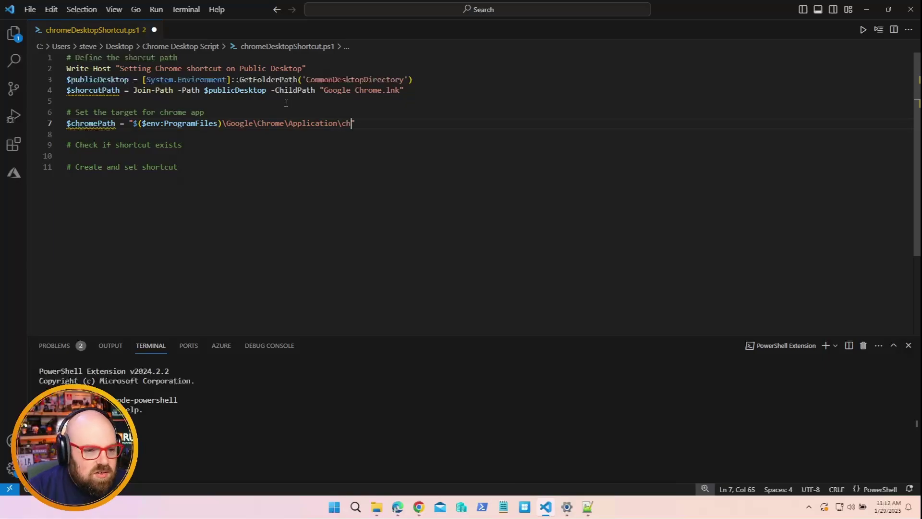
key("End")
key("Left")
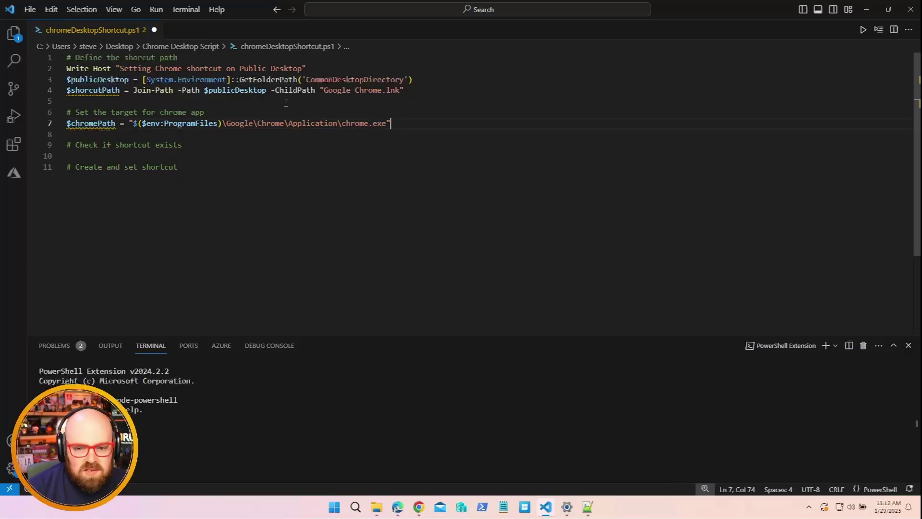
key("Down")
key("Down")
key("Down")
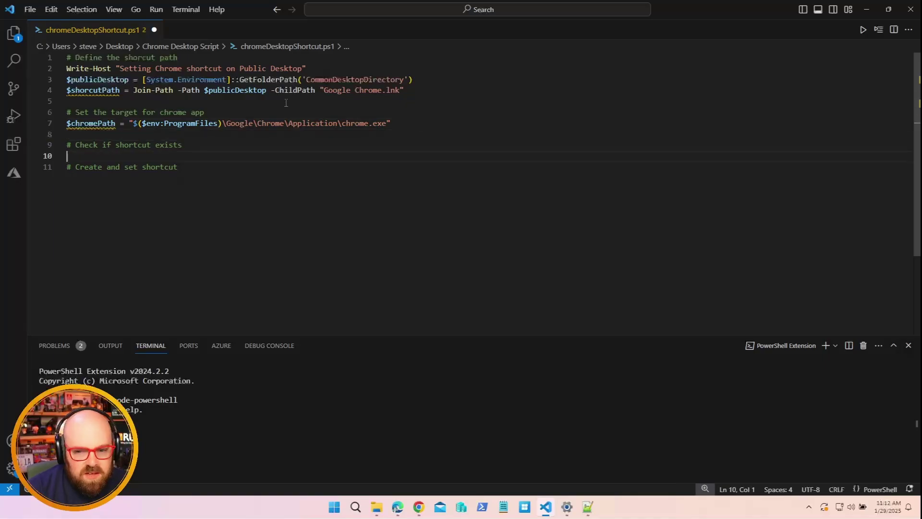
Add if(Test-Path $shorcutPath) that prints "Chrome shortcut already exists" and exits
key("Return")
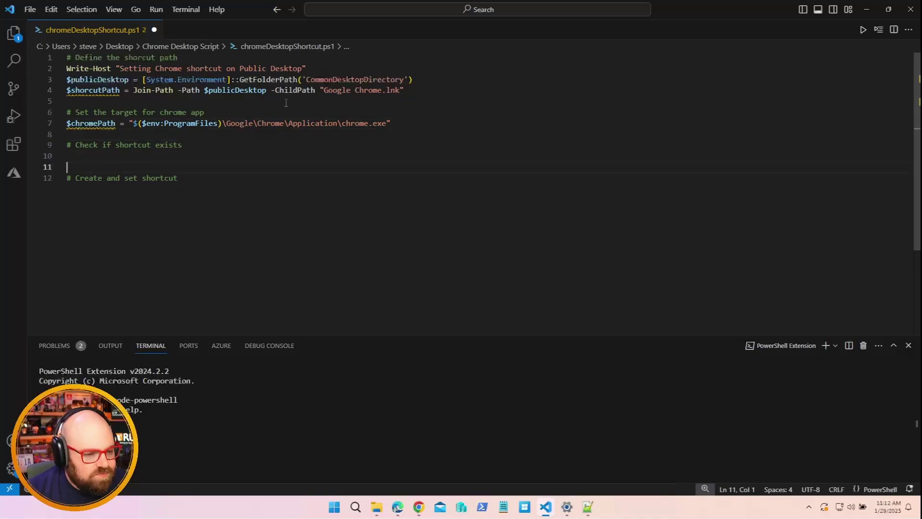
key("Up")
type("if")
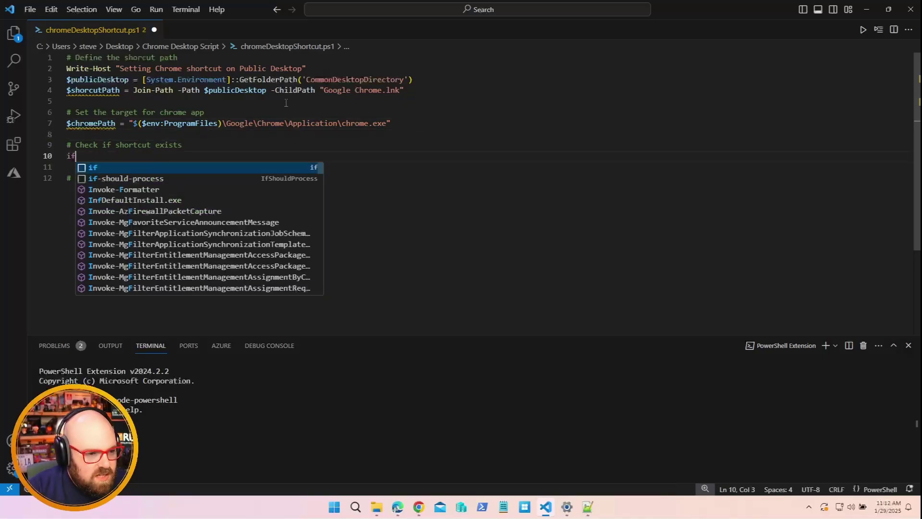
type("(Test-Path ")
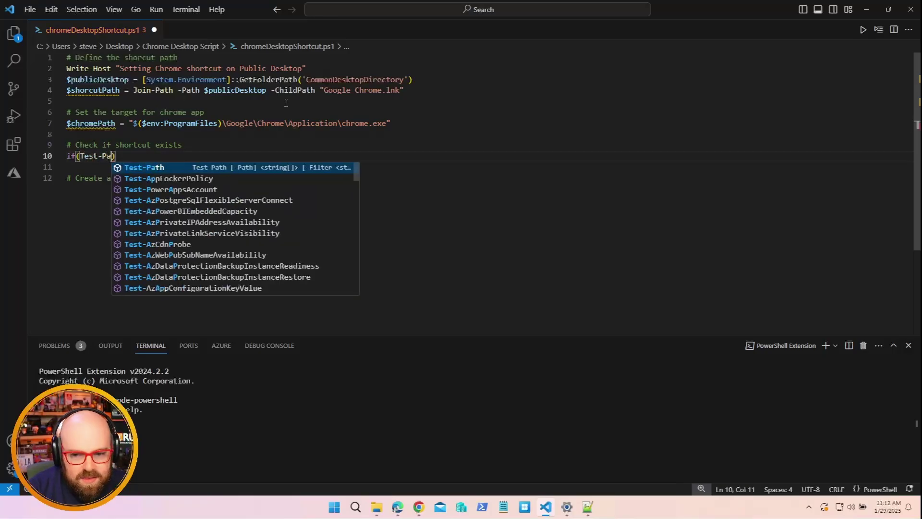
type("$shor")
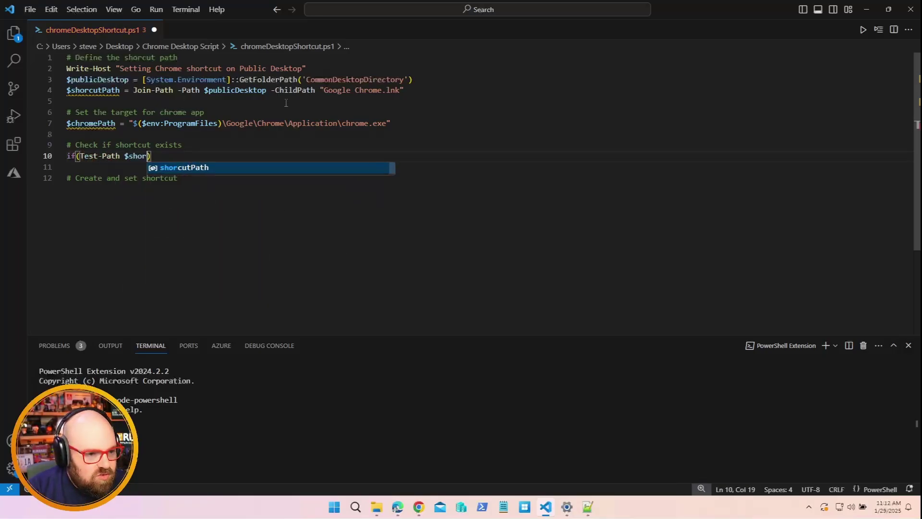
key("Tab")
type(")")
key("Return")
type("{}")
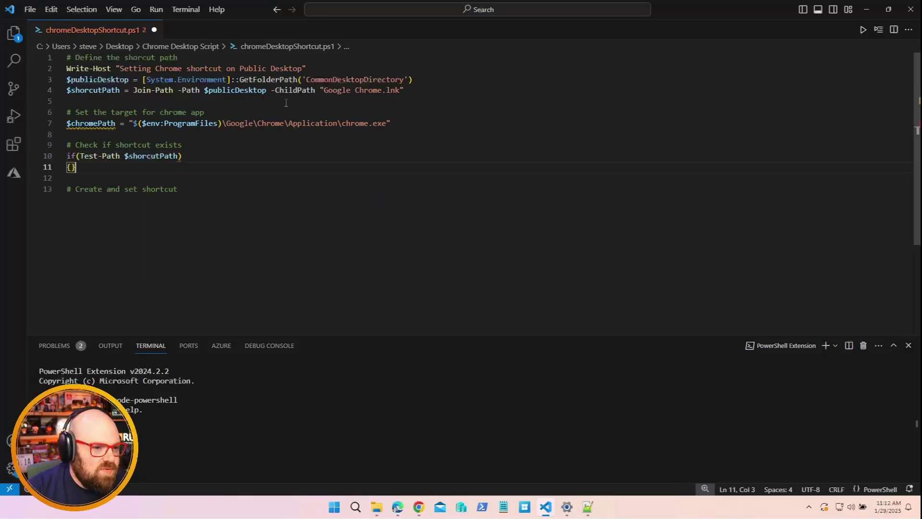
key("Return")
key("Return")
key("BackSpace")
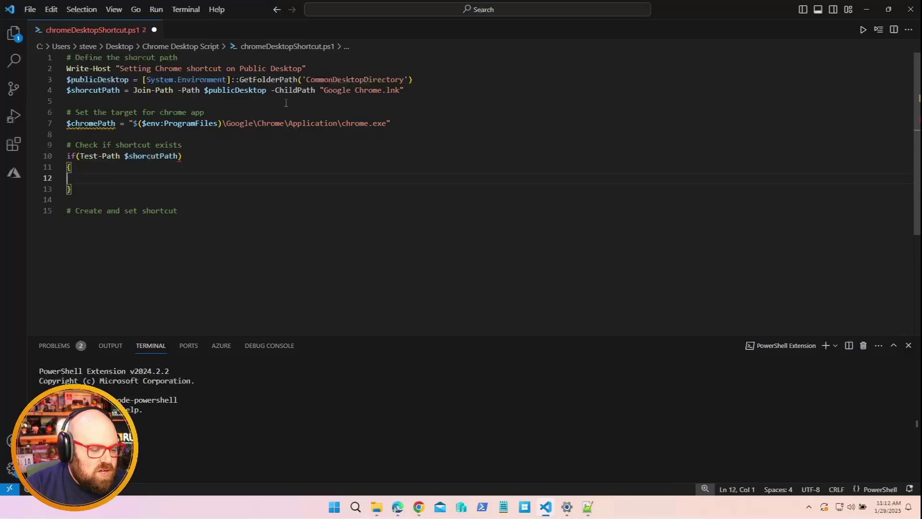
type("Write-Host ")
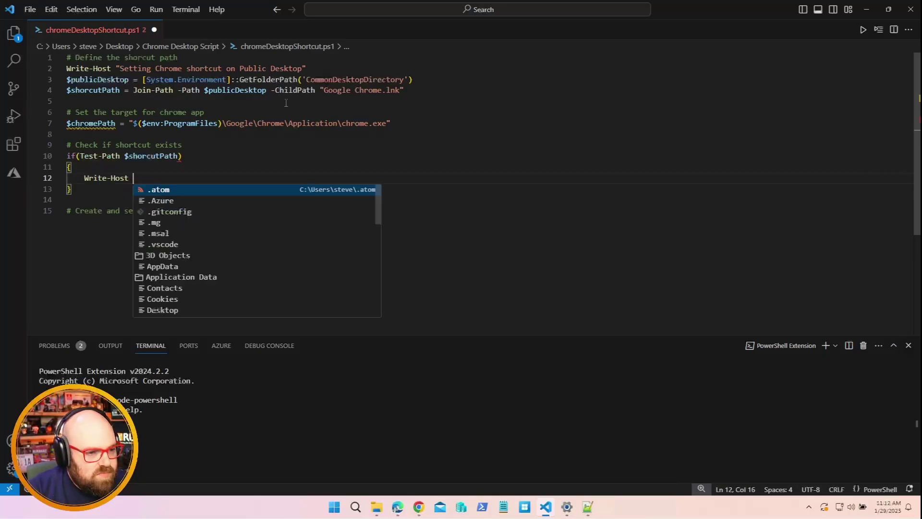
type("\"Chrome short")
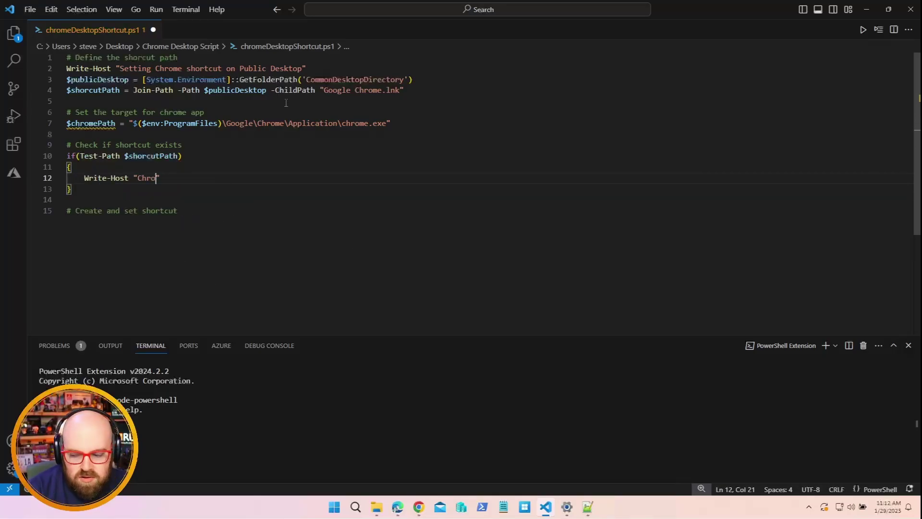
type("cut already ex")
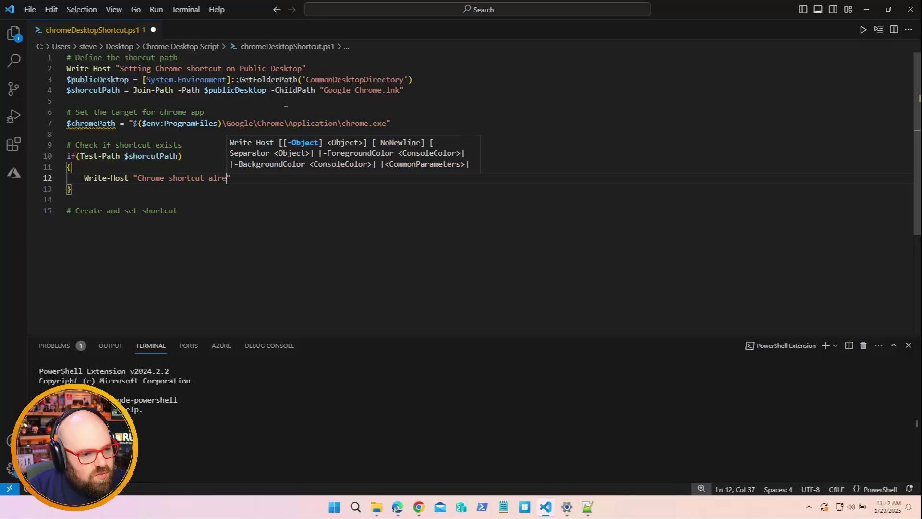
type("ists\"j")
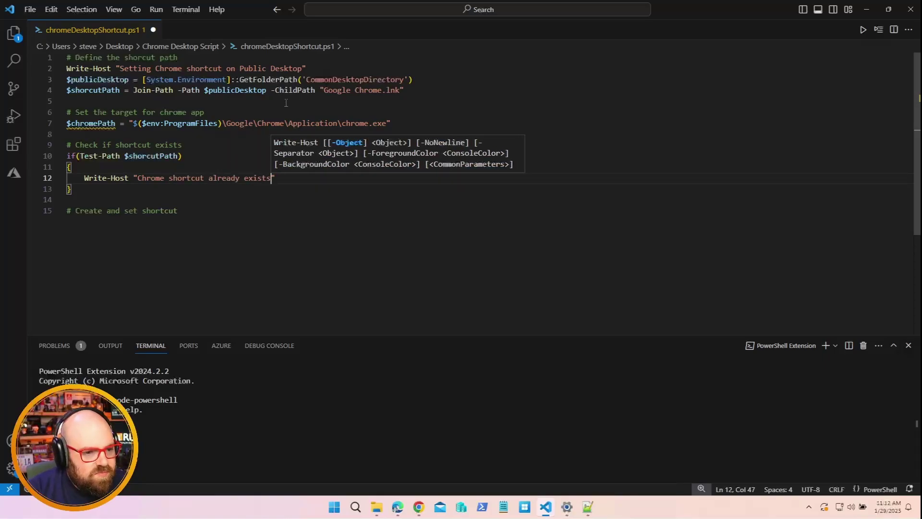
key("BackSpace")
key("Return")
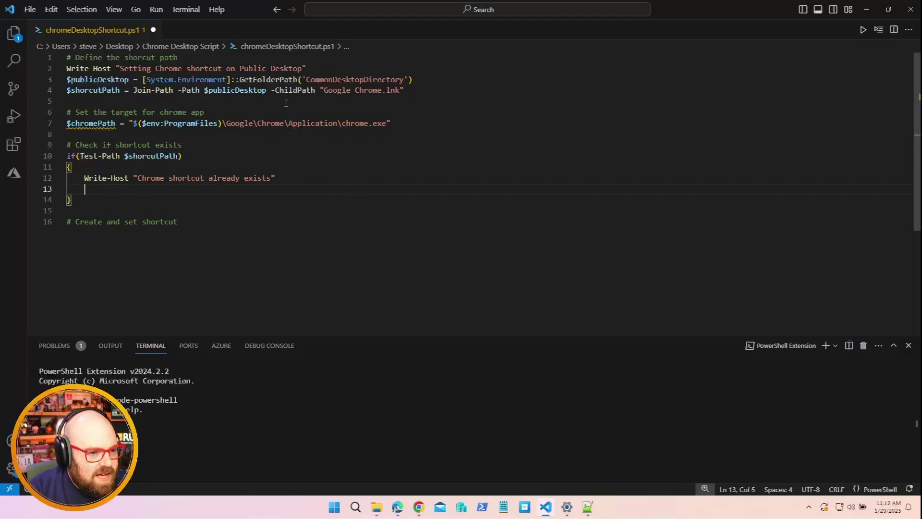
type("Exit")
key("Escape")
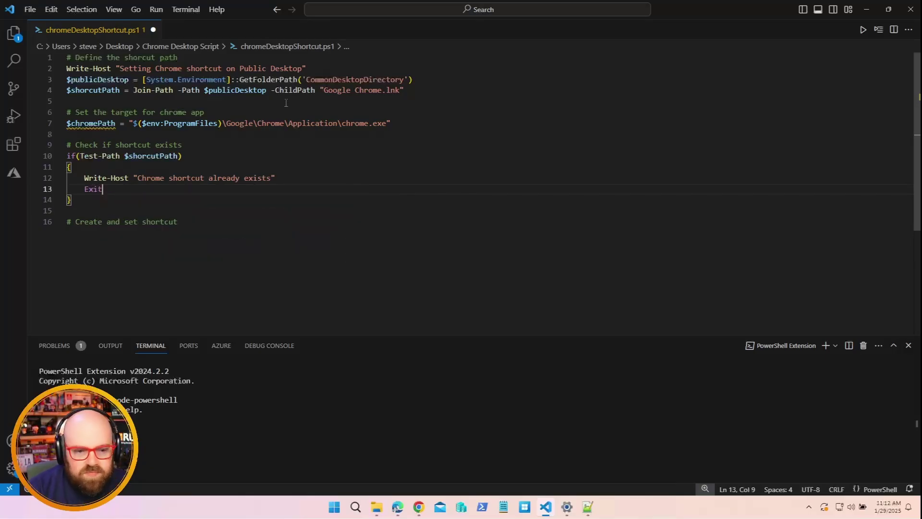
key("Down")
key("Down")
Add an empty else block below the if block
type("else")
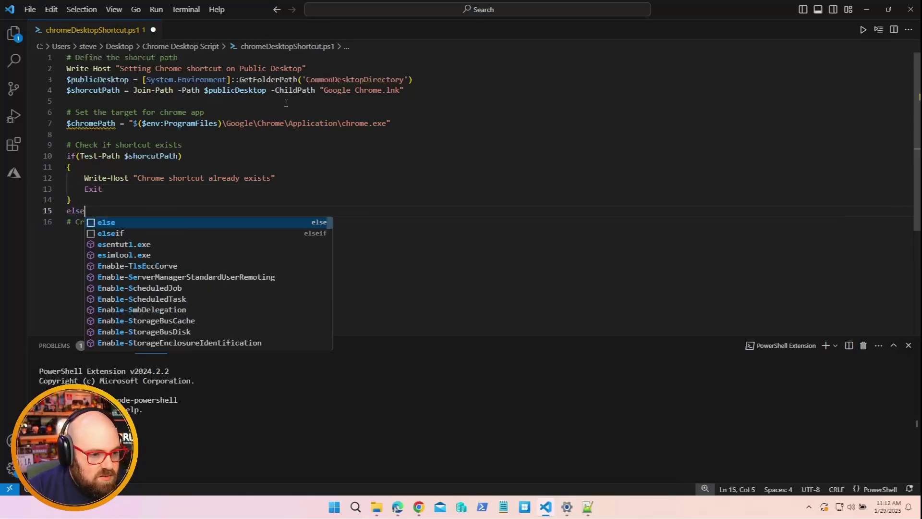
key("Escape")
key("Return")
type("{}")
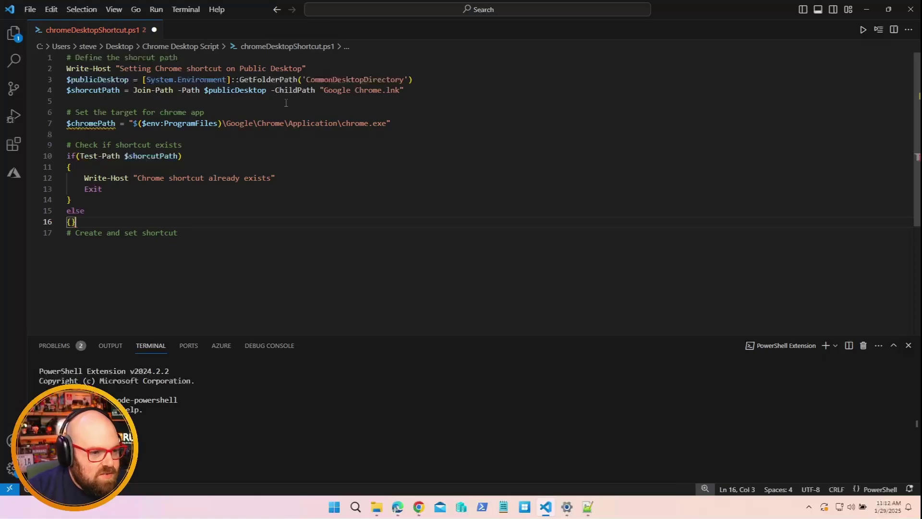
key("Return")
key("Down")
key("Down")
key("End")
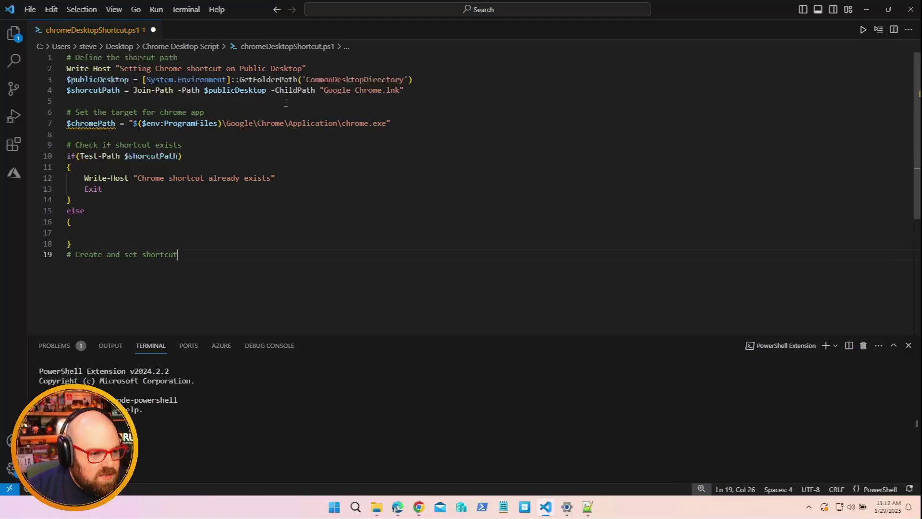
key("shift+Home")
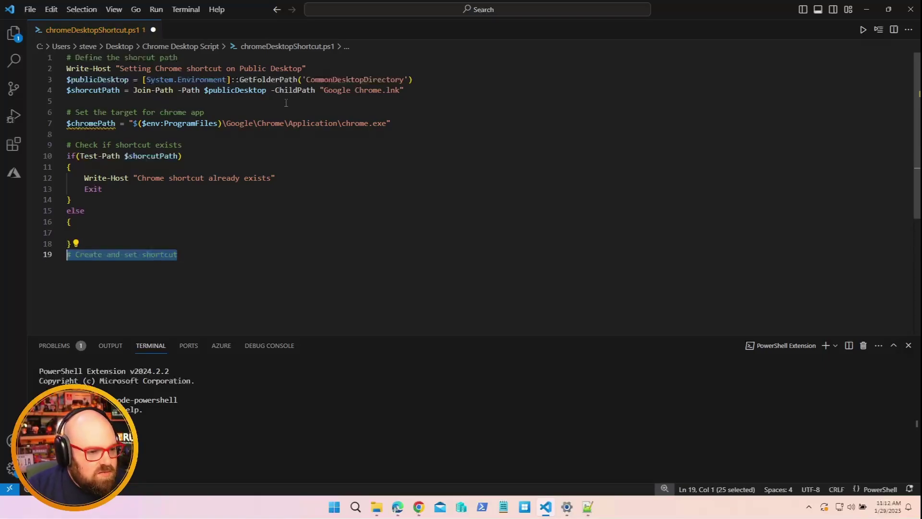
Move the '# Create and set shortcut' comment inside the else braces
key("ctrl+x")
key("Up")
key("Up")
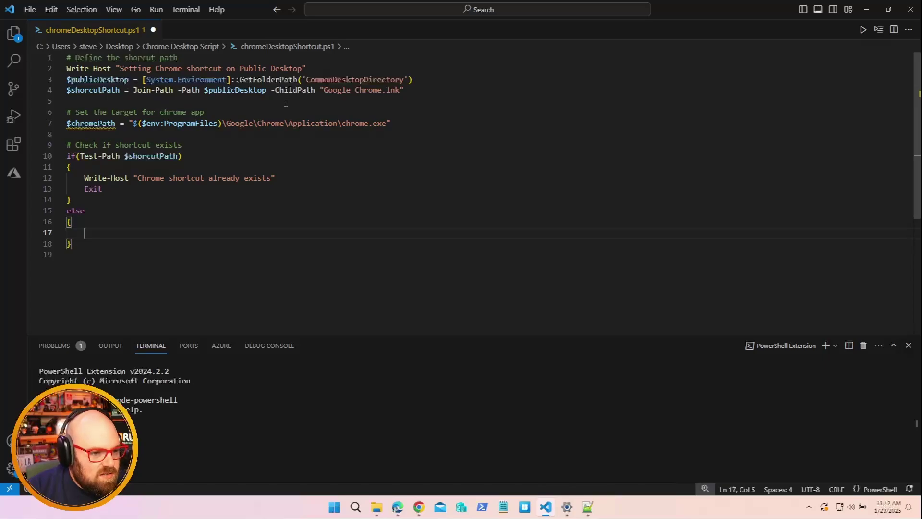
key("ctrl+v")
key("Return")
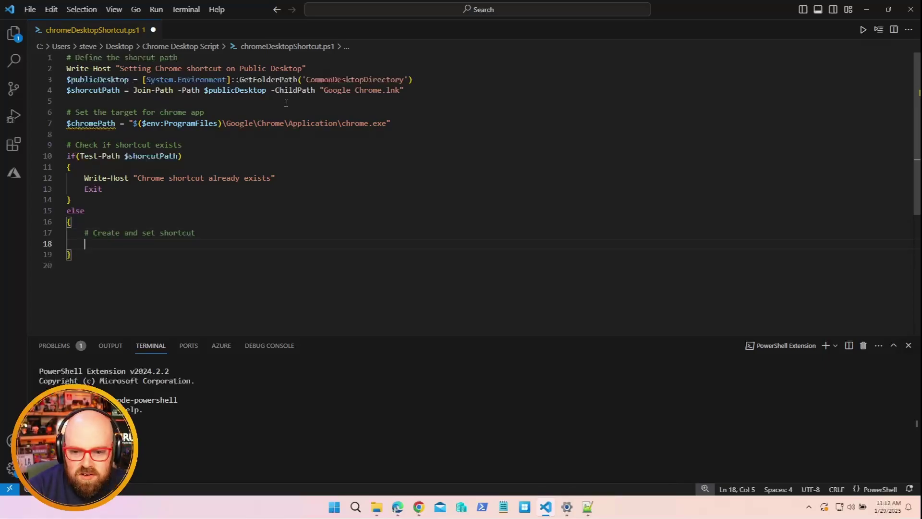
Paste the WScript.shell shortcut code setting TargetPath, WorkingDirectory, Description and IconLocation
scroll(271, 101, "down", 3)
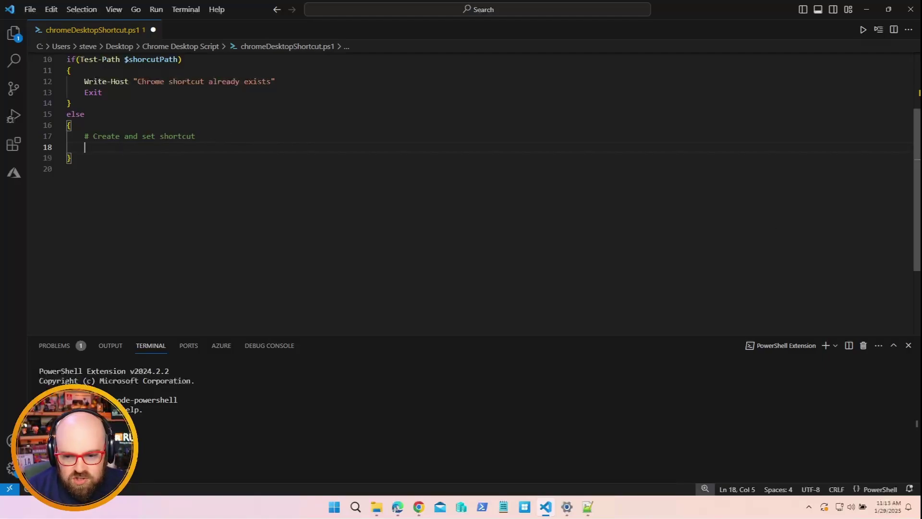
key("ctrl+v")
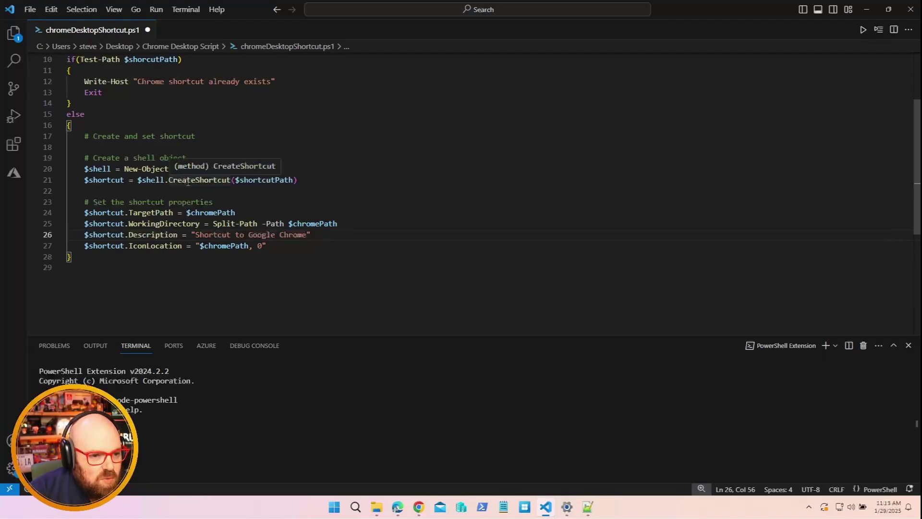
scroll(148, 181, "up", 3)
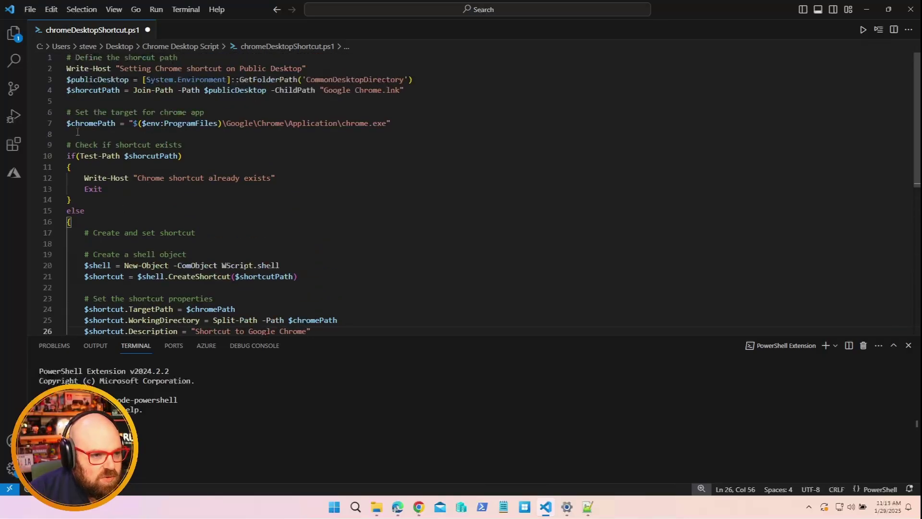
left_click_drag(79, 90, 397, 91)
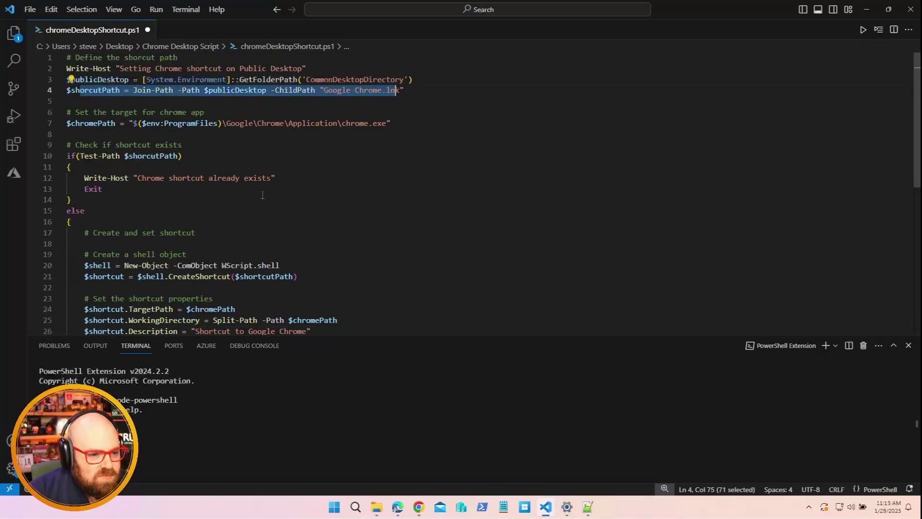
scroll(263, 195, "down", 4)
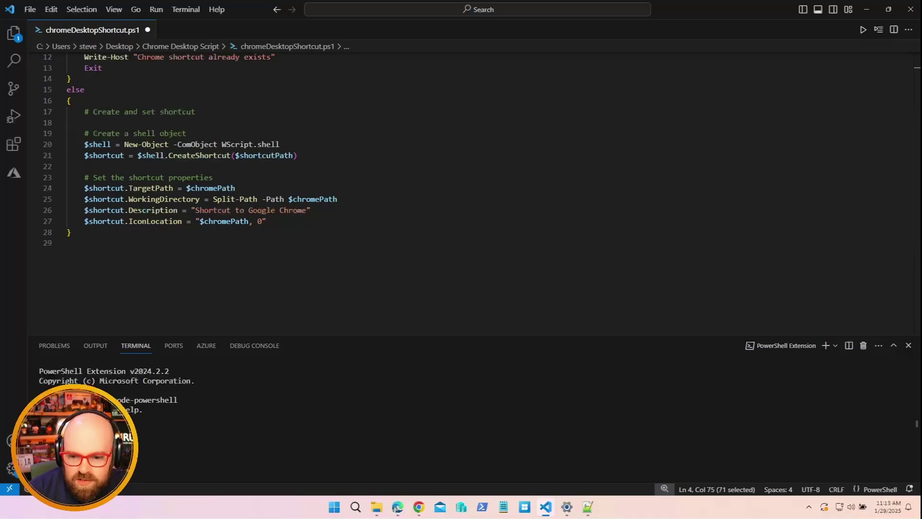
Add '# save shortcut', $shortcut.Save() and a "Shortcut created successfully at $shortcutPath." message
left_click(378, 224)
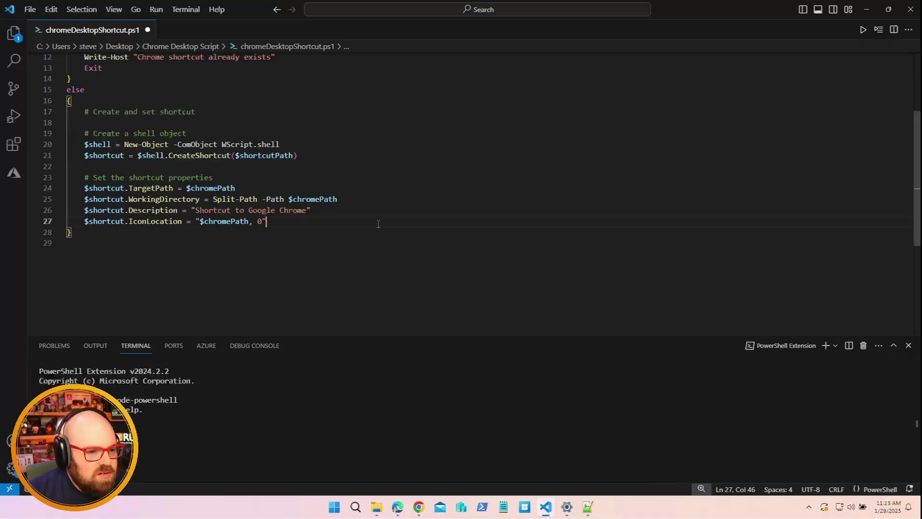
key("Return")
key("Return")
type("#")
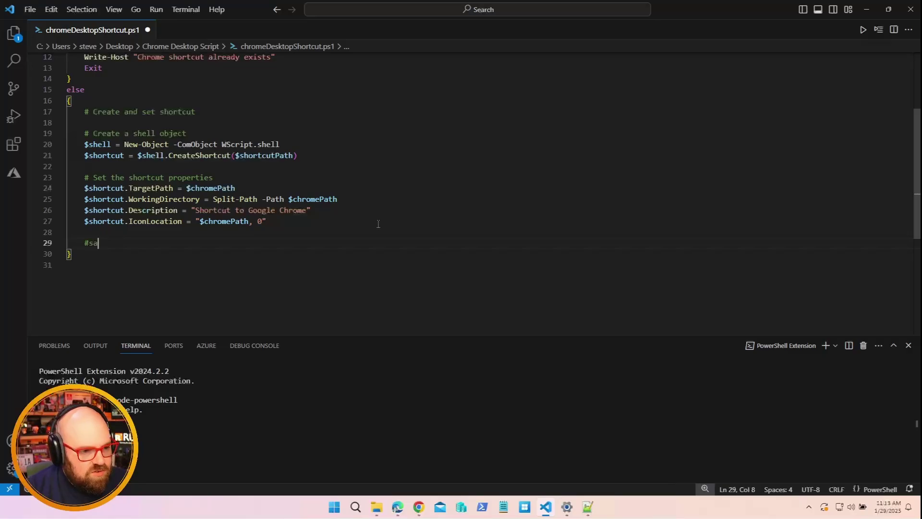
type(" save shortcut")
key("Return")
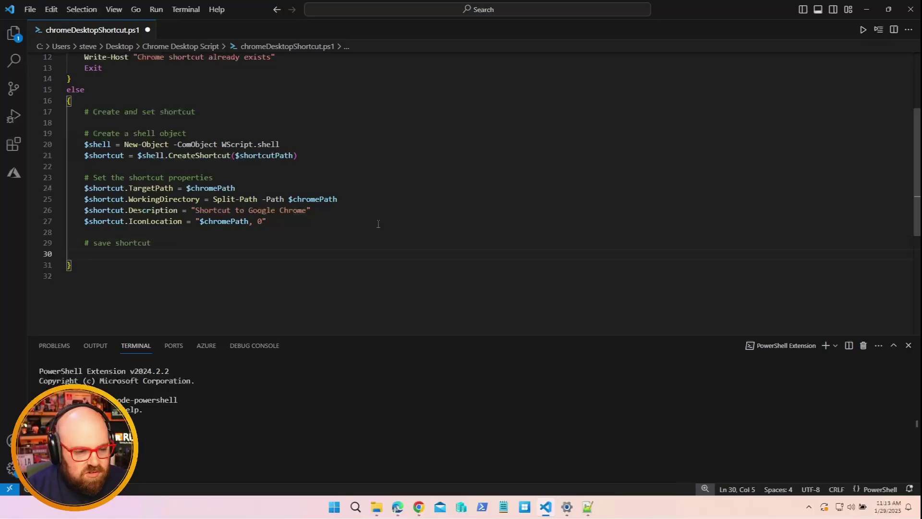
type("$shortcut.S")
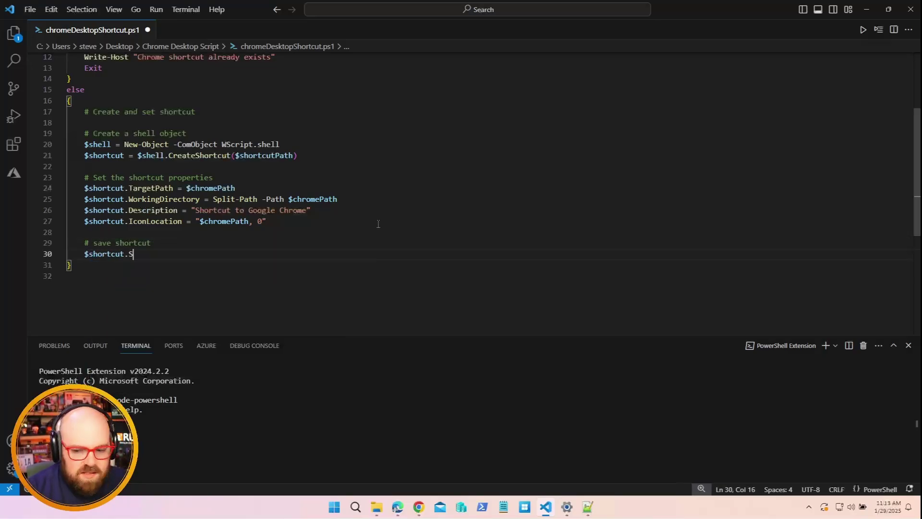
type("ave()")
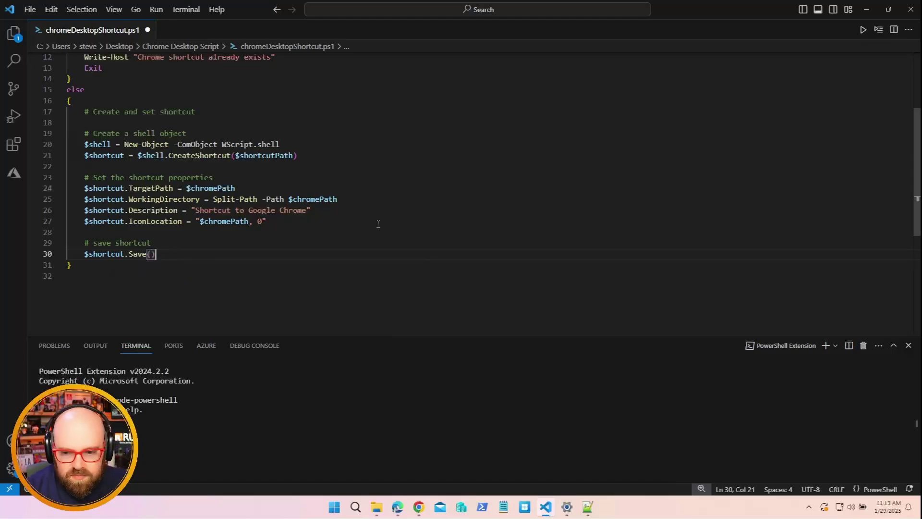
key("Return")
type("Writ")
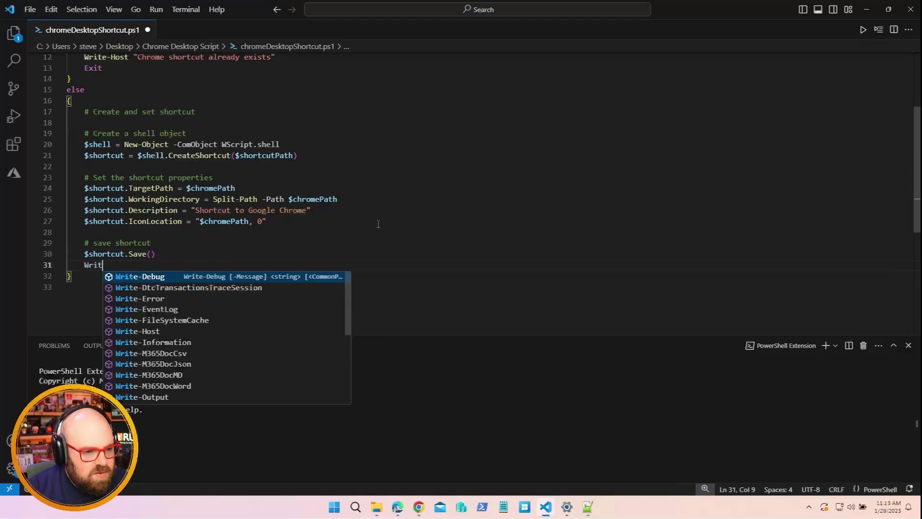
type("e-Host \"Shortcu")
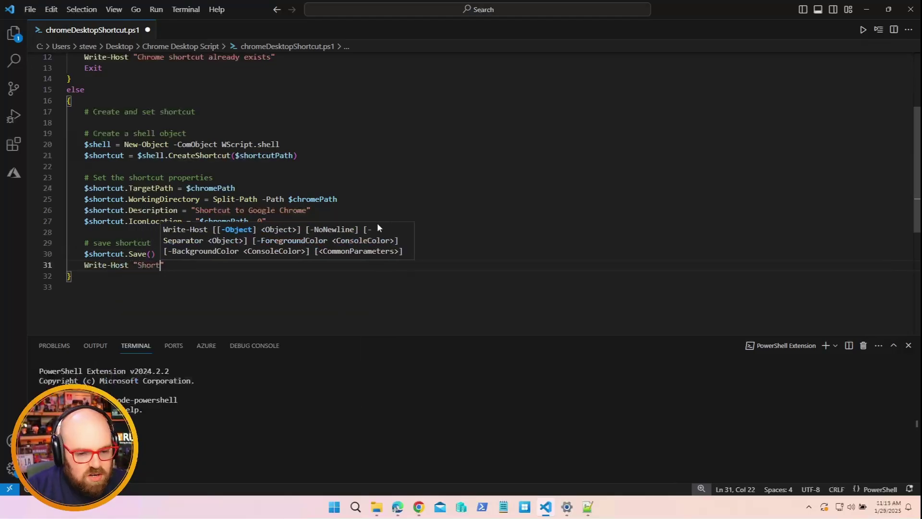
type("t created suc")
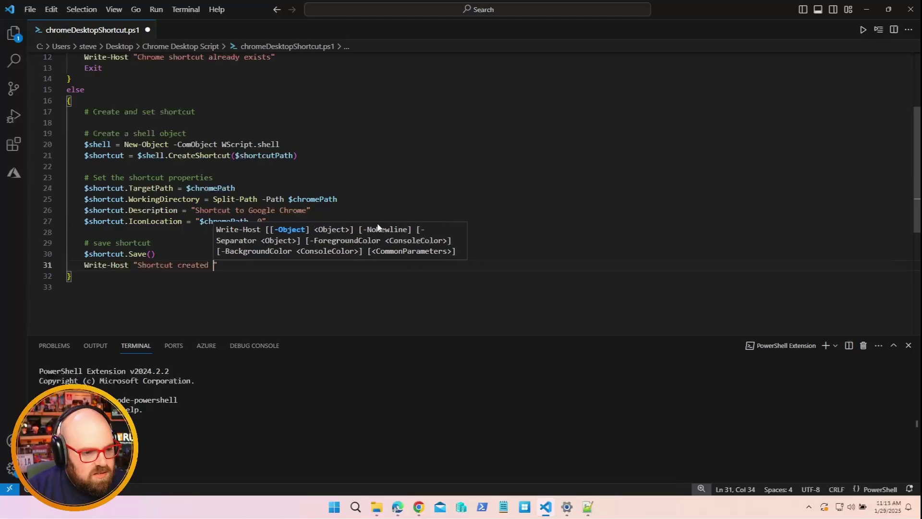
type("cessfull")
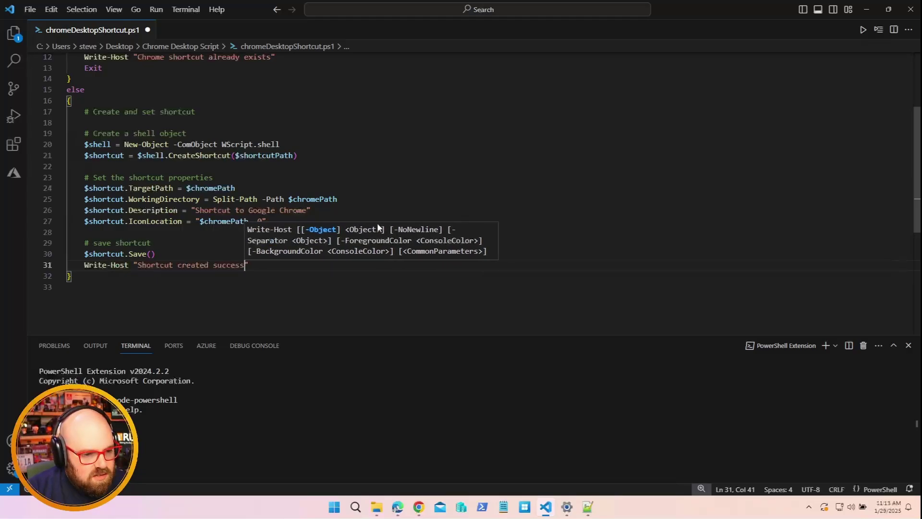
type("y at ")
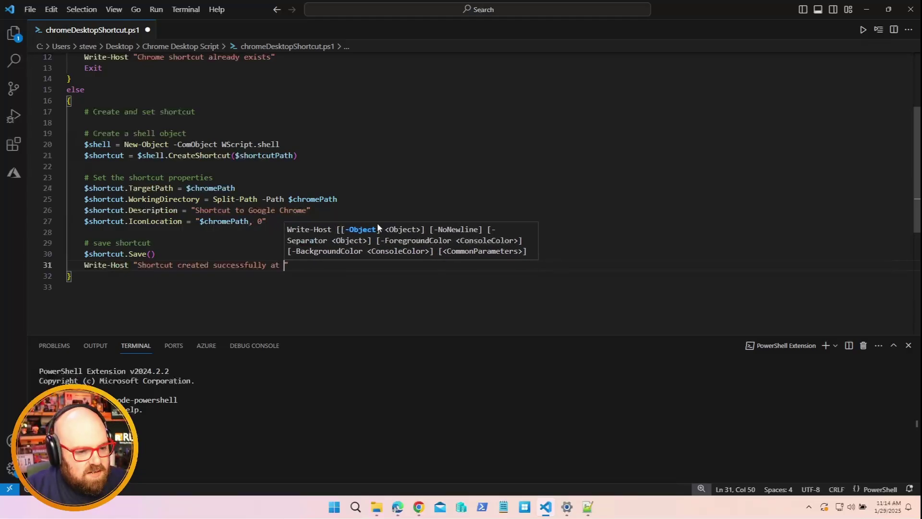
type("$shortcutPath")
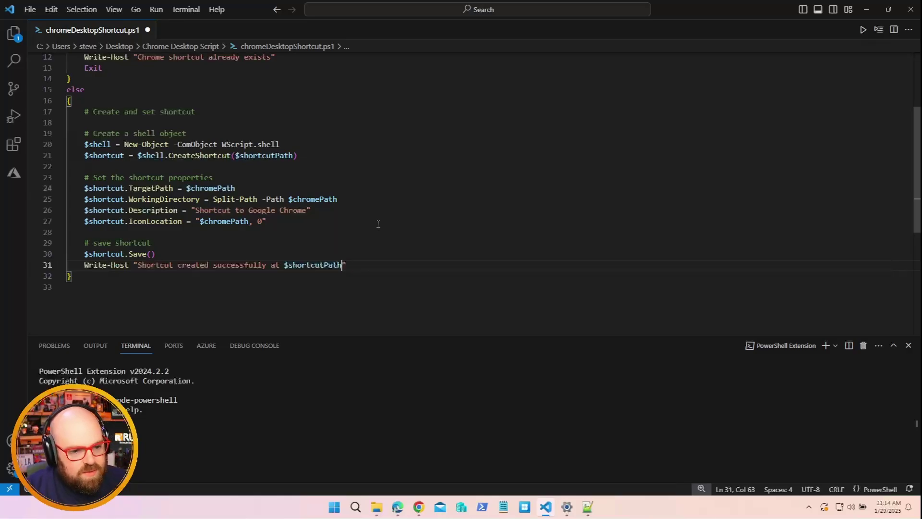
type(".")
key("Down")
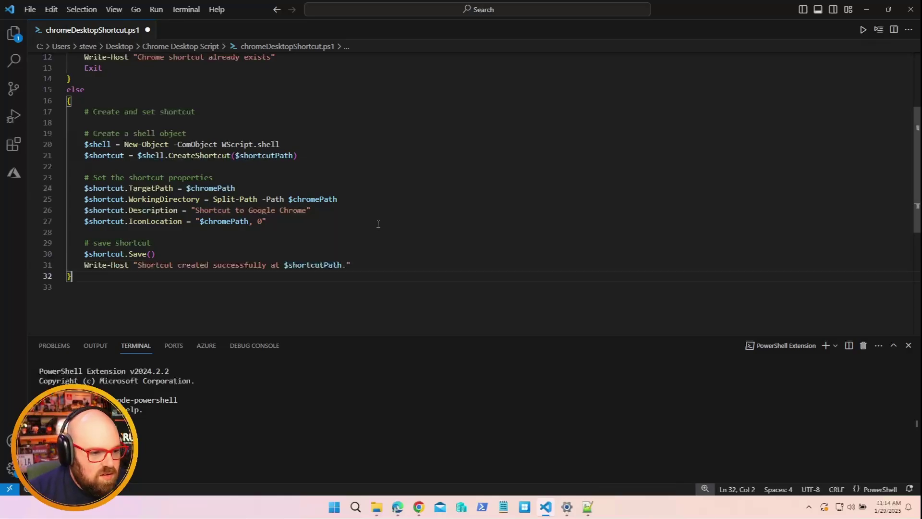
key("Return")
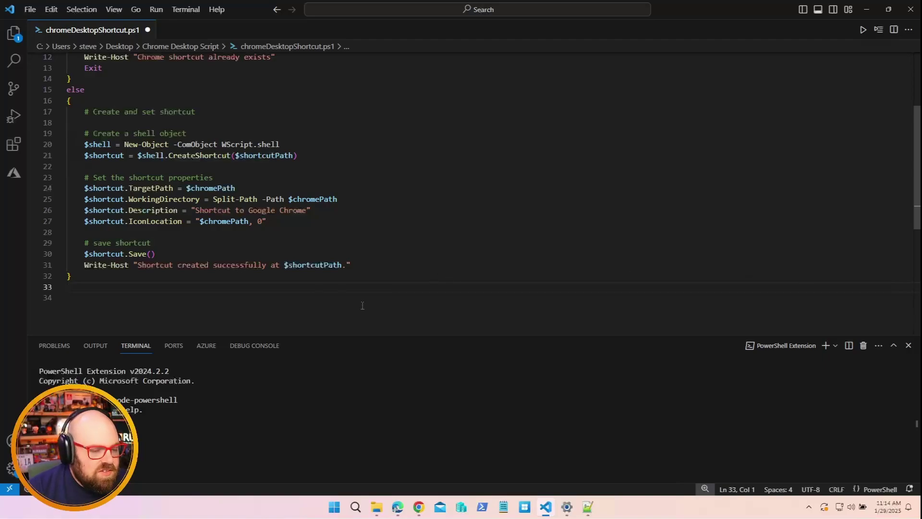
scroll(363, 305, "up", 4)
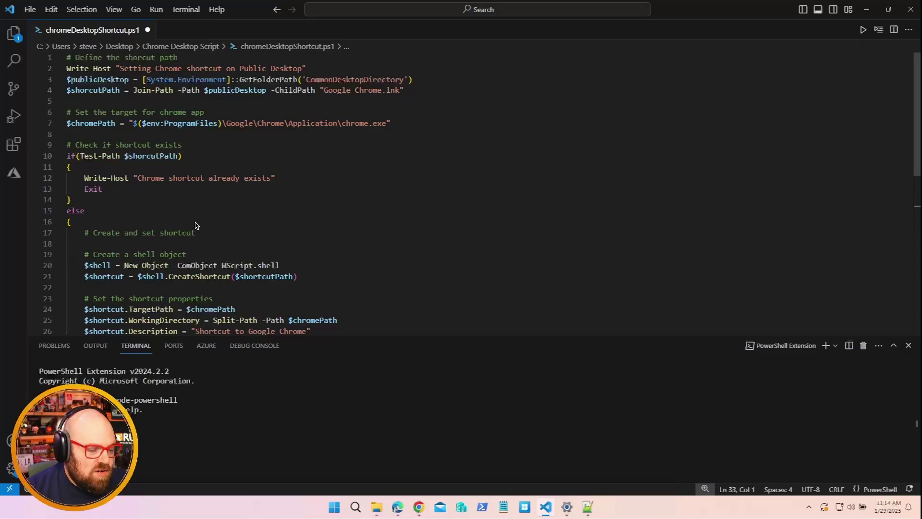
left_click(476, 186)
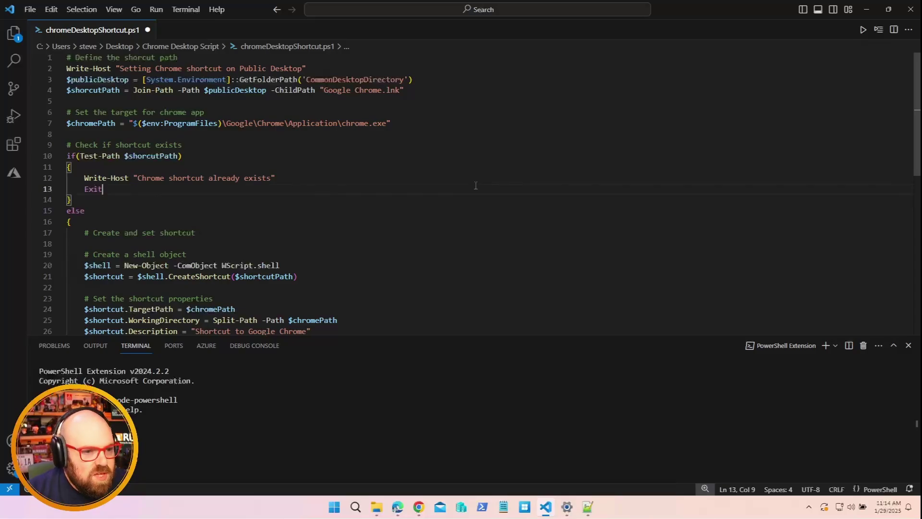
left_click(183, 145)
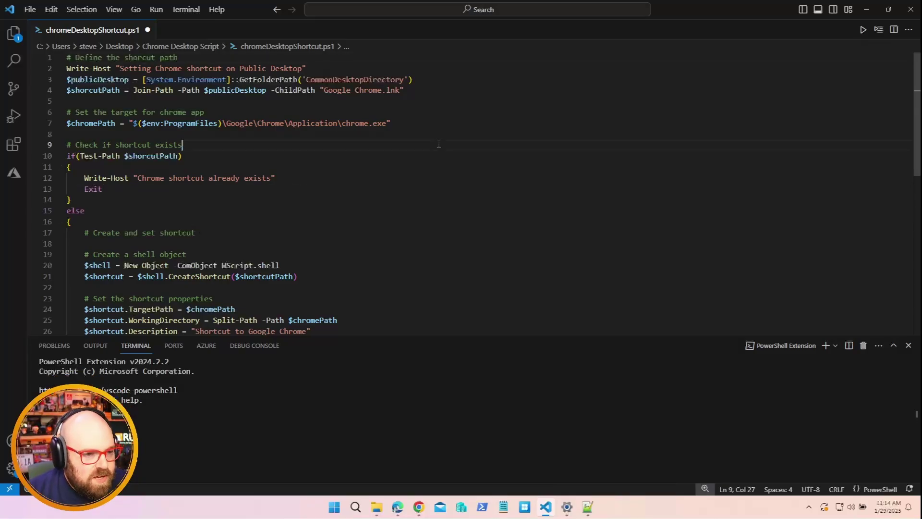
left_click(108, 57)
key("Home")
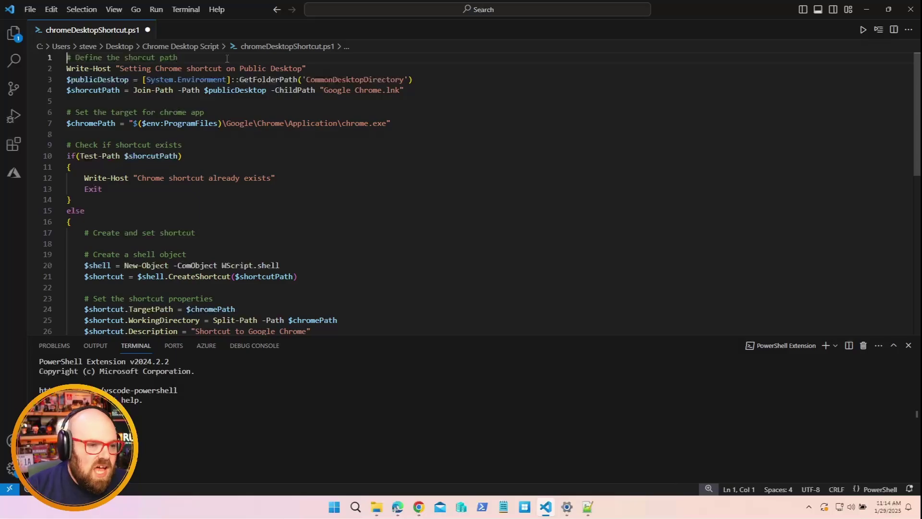
Define $logPath = "C:\ProgramData\Microsoft\IntuneManagementExtension\Logs" at the top of the script
key("Return")
key("Return")
key("Return")
key("Up")
key("Up")
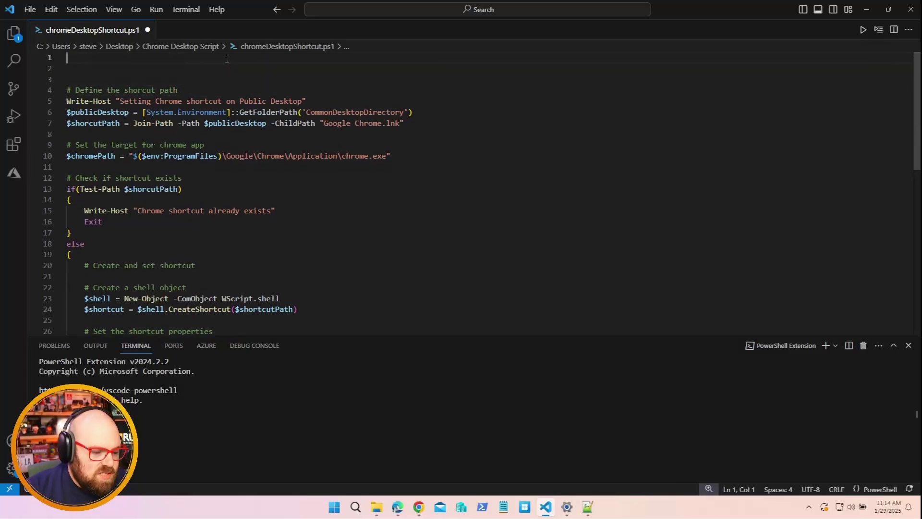
type("$logPath = ")
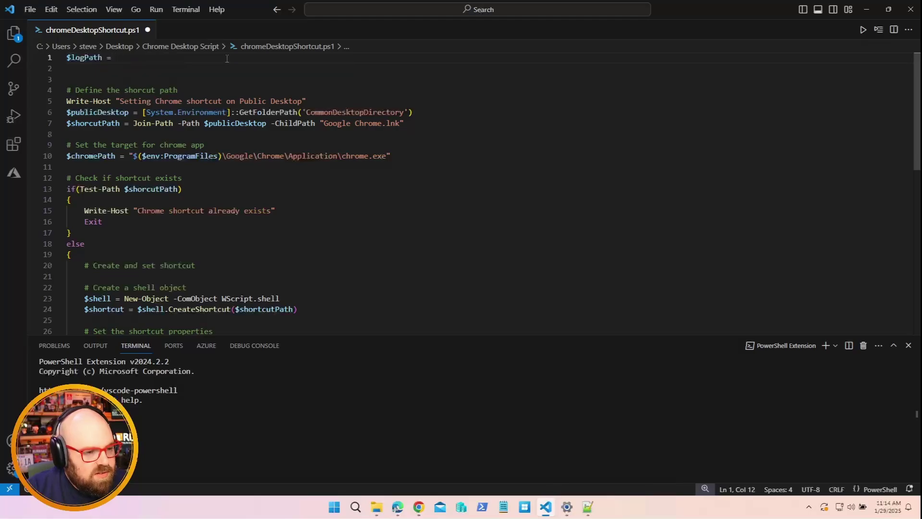
type("\"C:\\Progr")
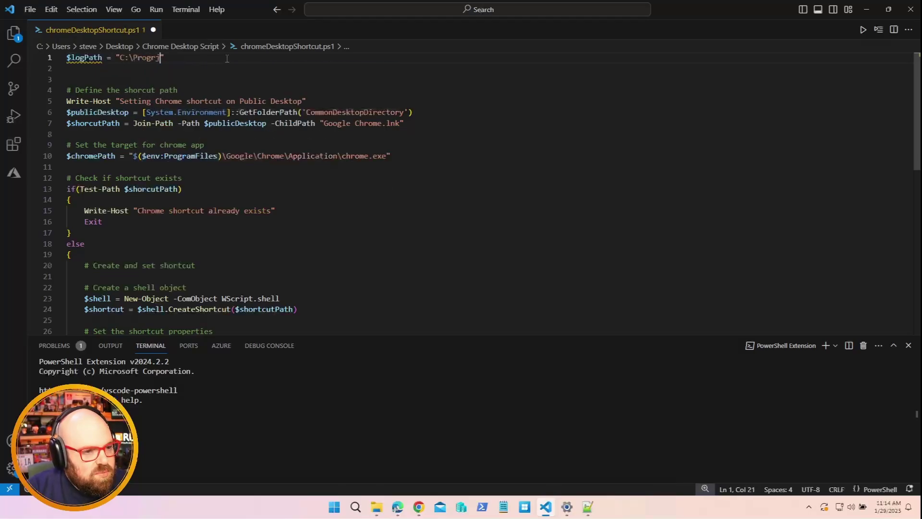
type("amDat")
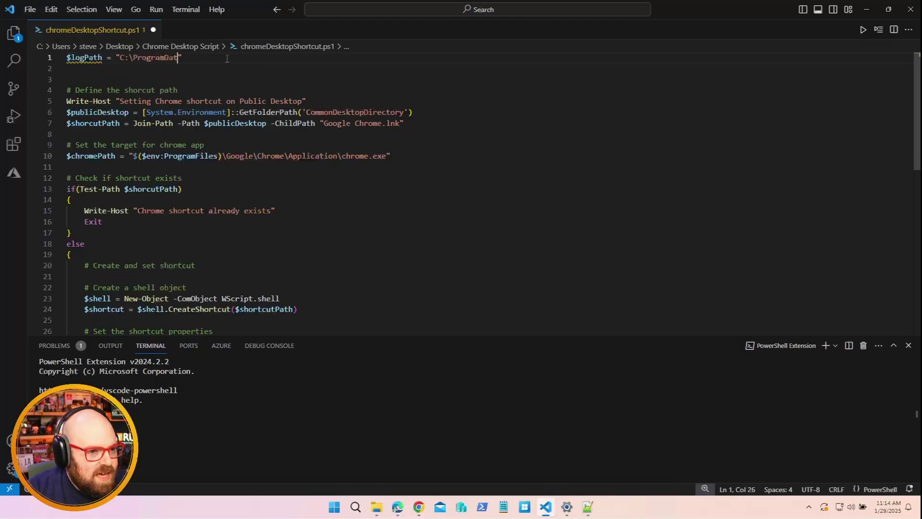
type("a\\Microsoft\\")
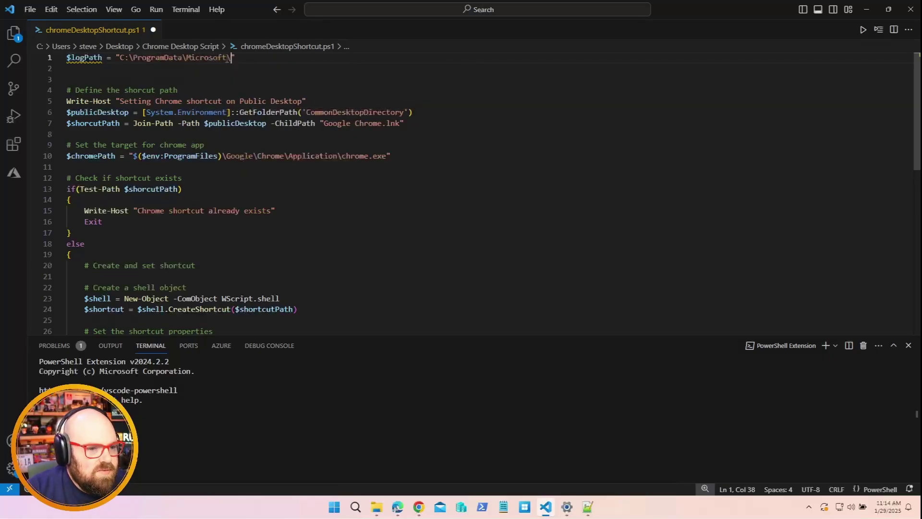
type("IntuneManagementExtension\\")
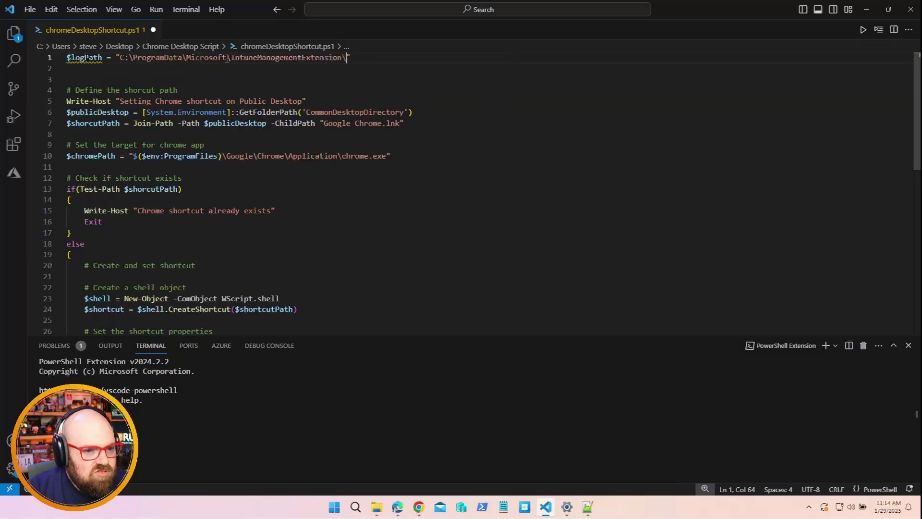
type("Logs\"")
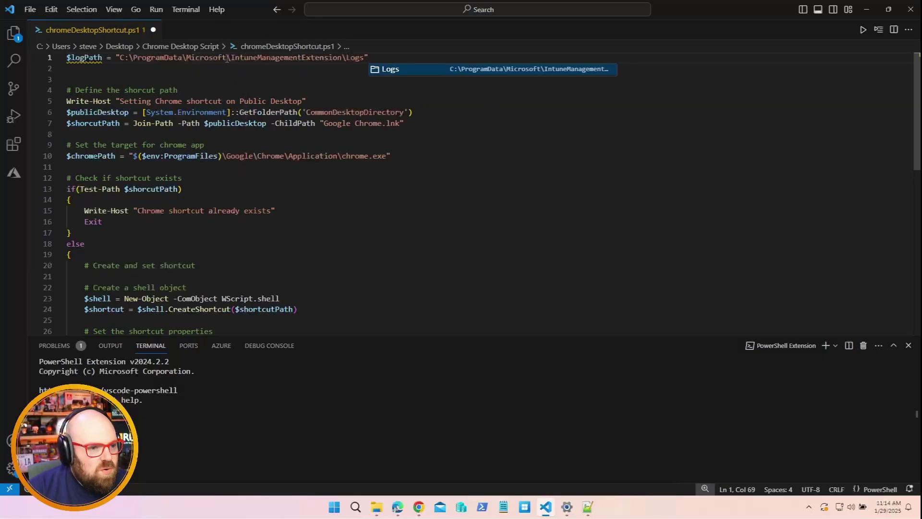
key("Left")
Add Start-Transcript -Path "$($logPath)\chromeShortcutScript.log" -Append below it
key("Return")
key("Return")
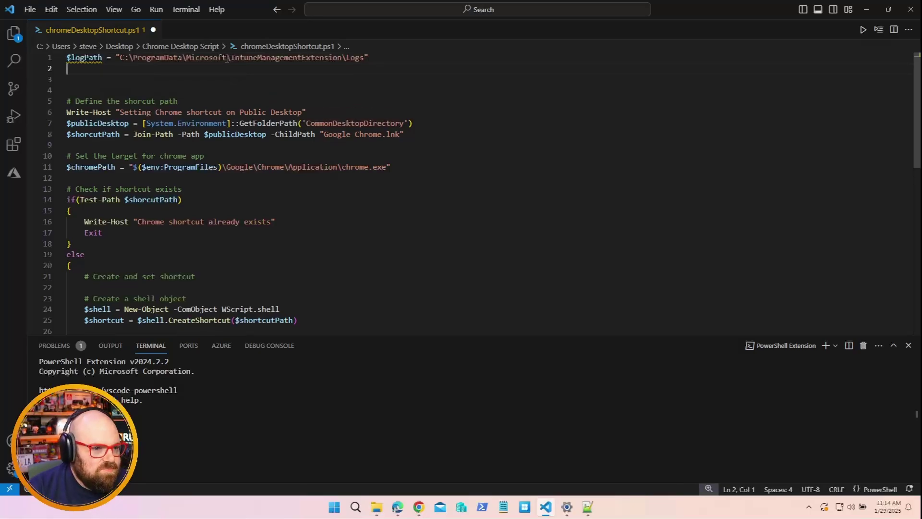
type("Start-Transcc")
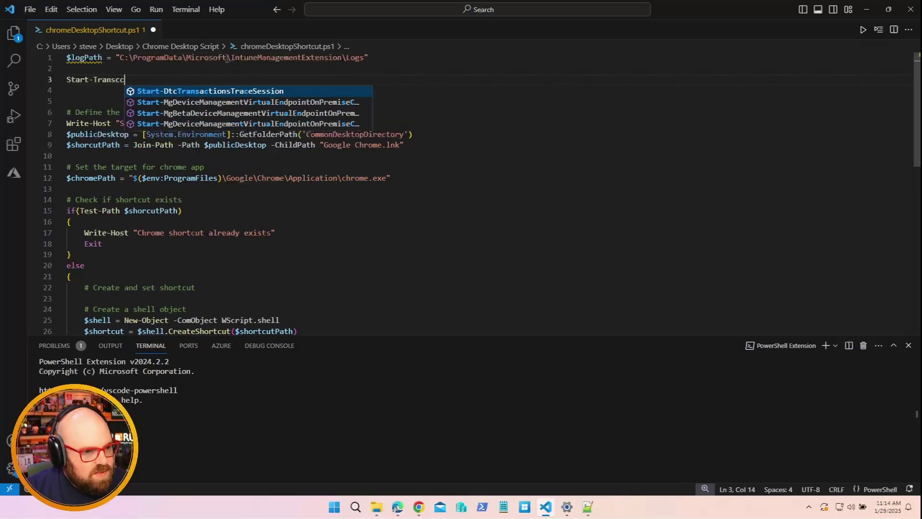
key("Tab")
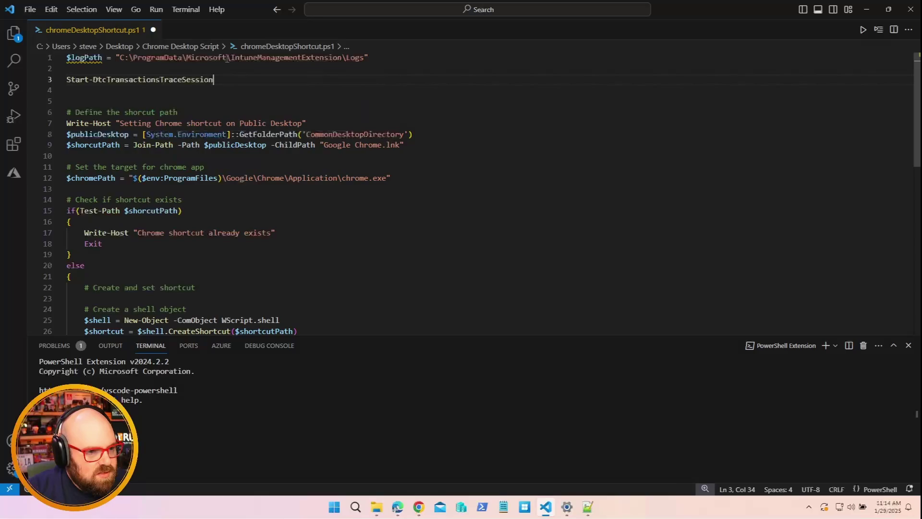
key("ctrl+z")
key("BackSpace")
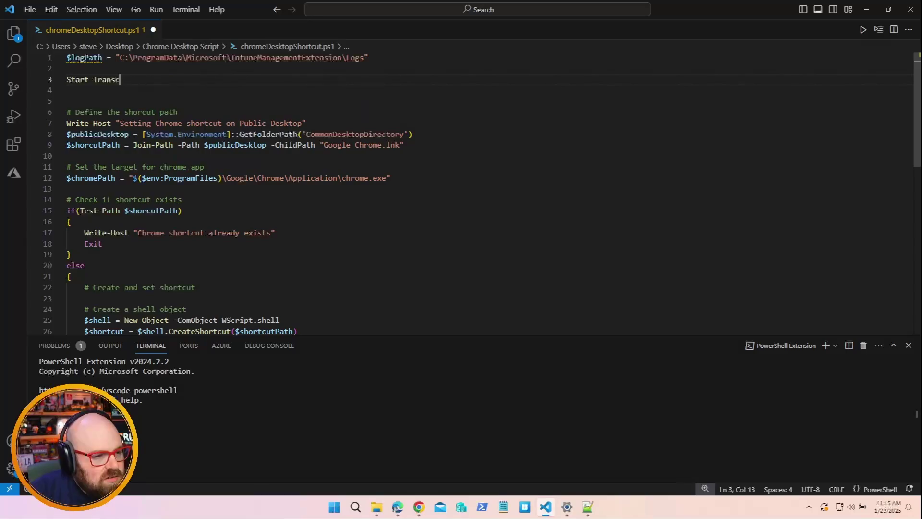
type("ript -Pa")
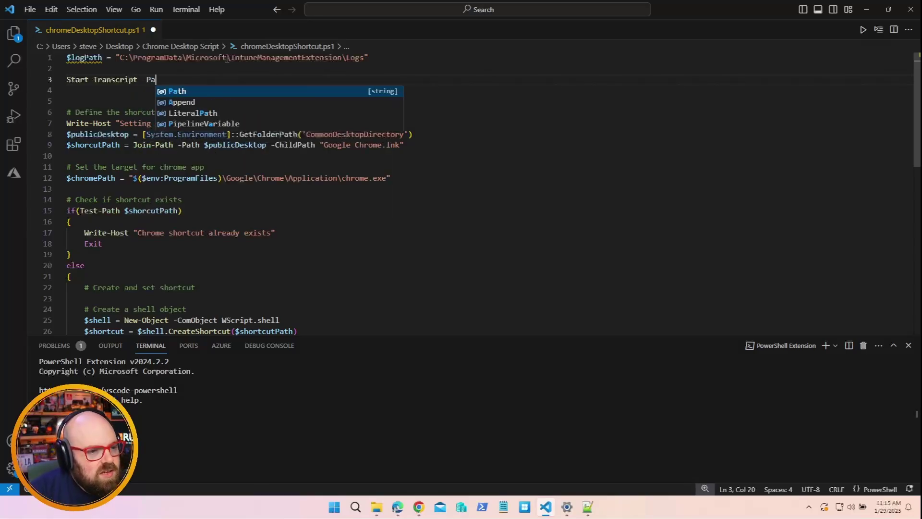
type("th \"$($logPath)\\")
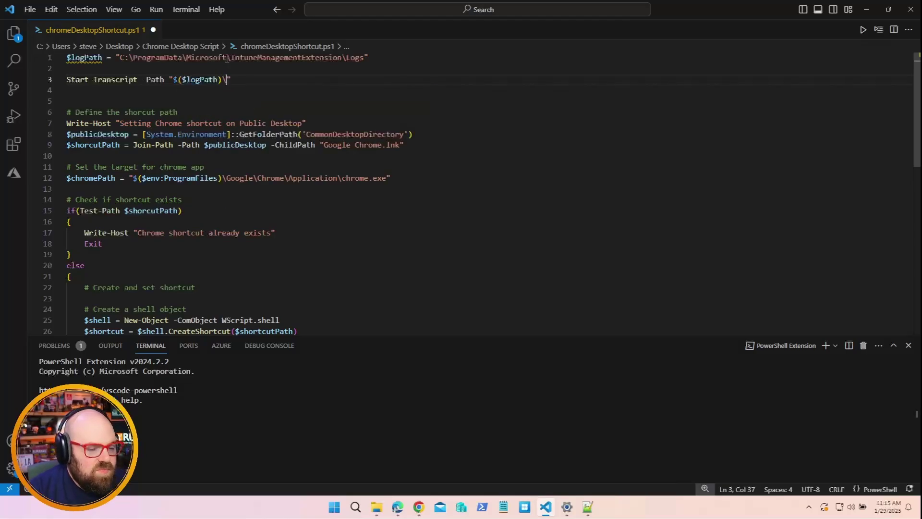
type("chromeShort")
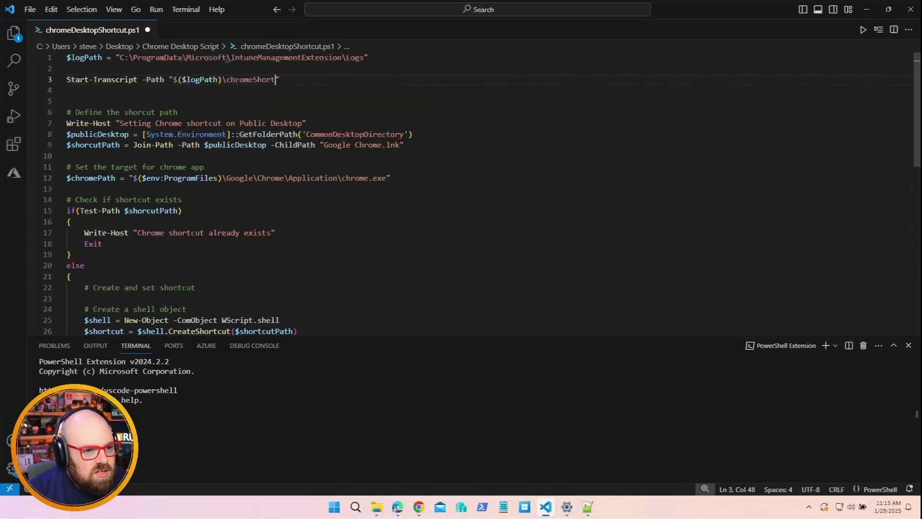
type("cutScript.")
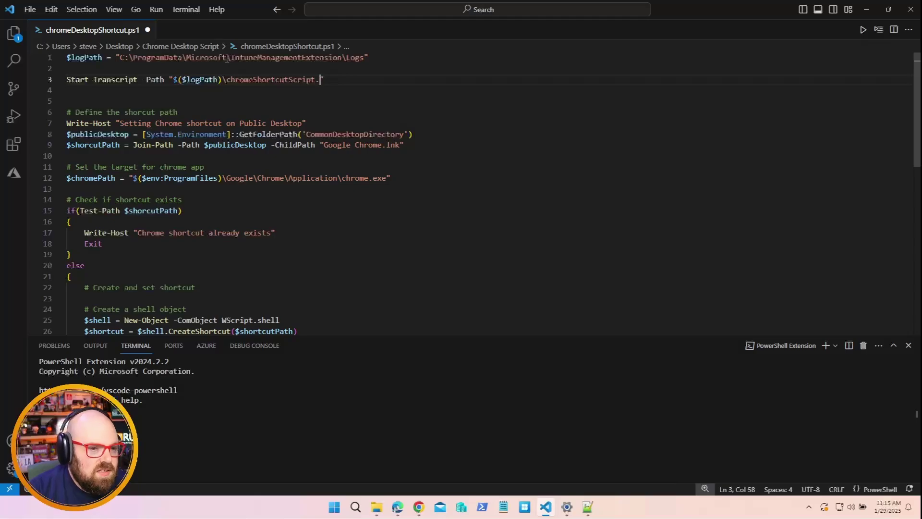
type("log\" -Ap")
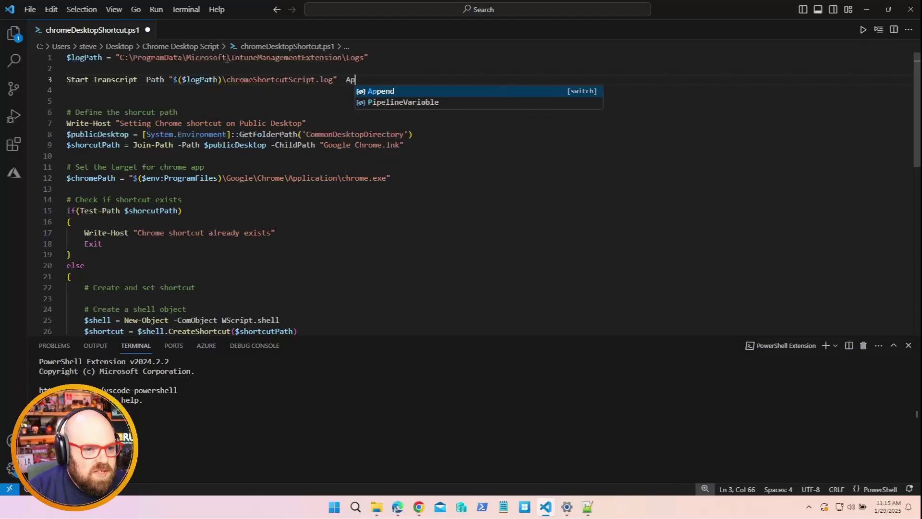
key("Tab")
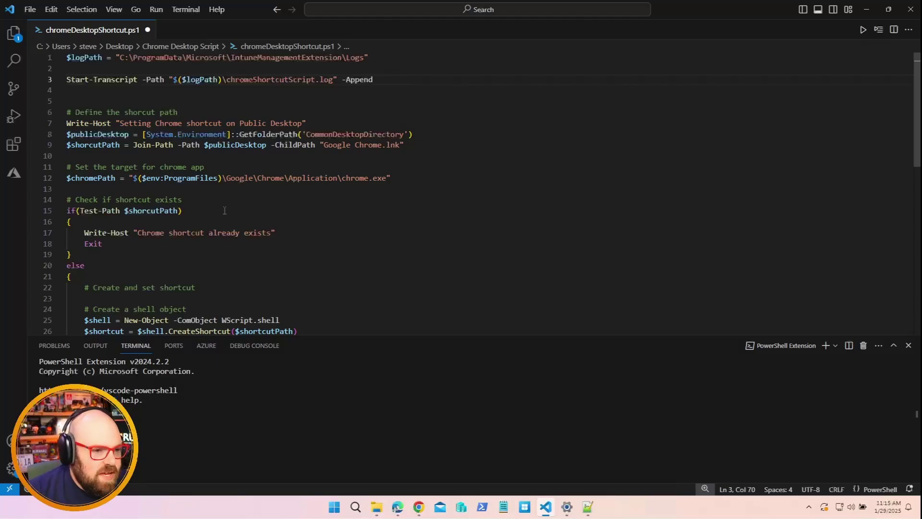
scroll(190, 199, "down", 10)
Add Stop-Transcript on the empty last line of the script
scroll(148, 106, "up", 3)
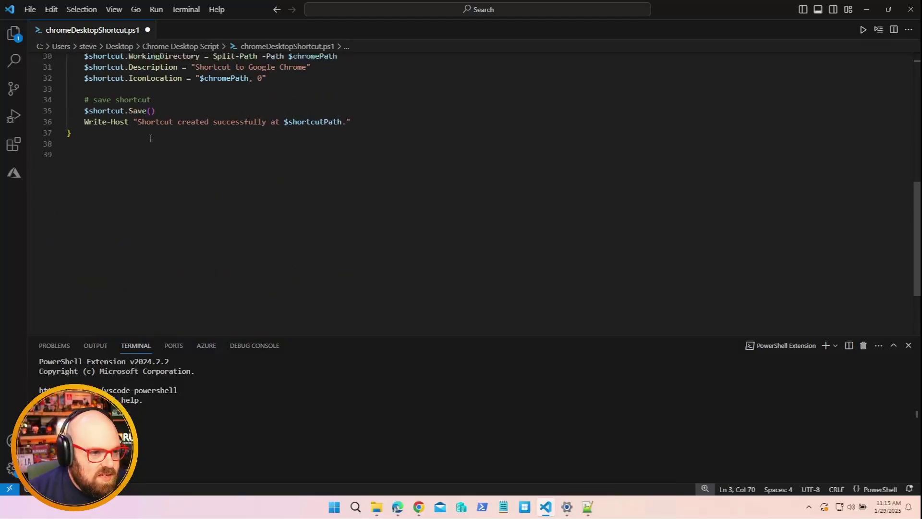
left_click(162, 167)
type("Stop")
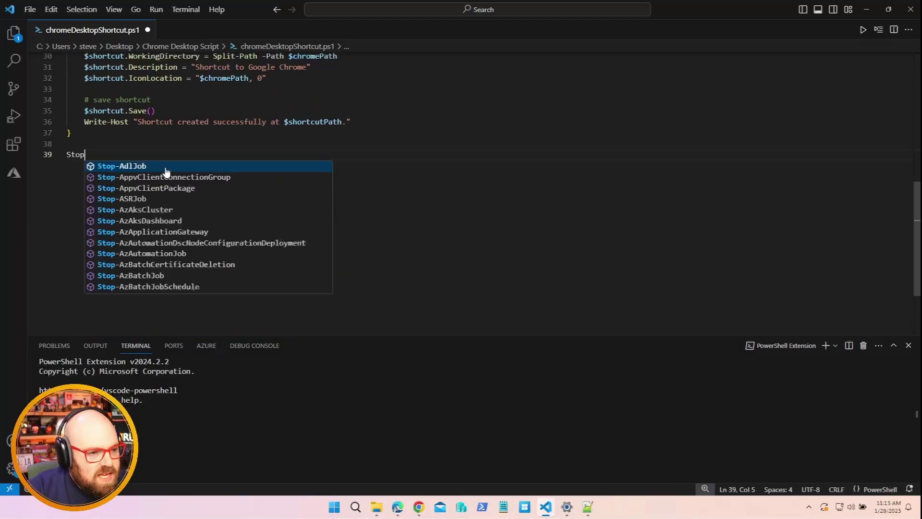
type("-Transcript")
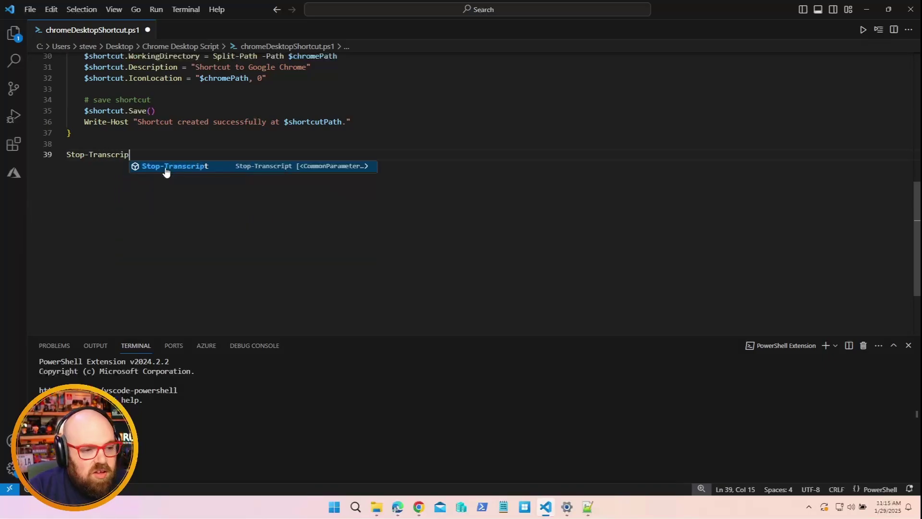
left_click(166, 168)
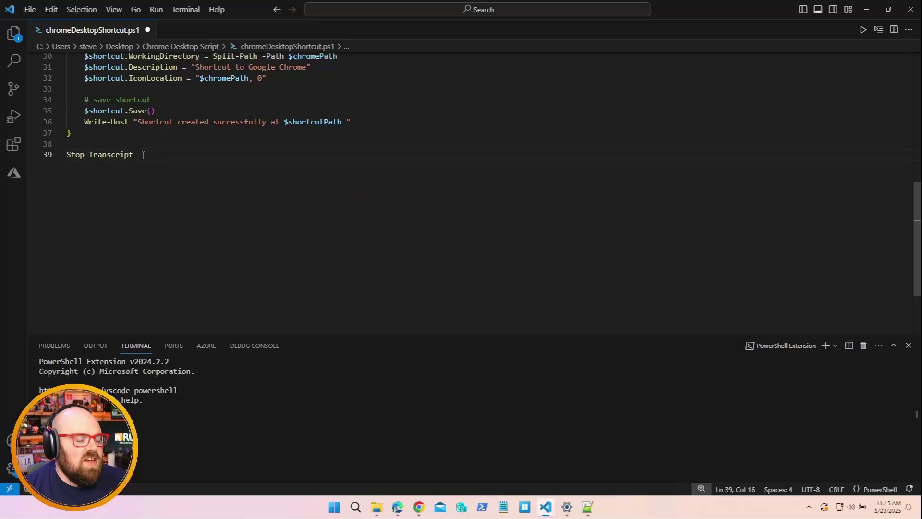
scroll(159, 164, "up", 6)
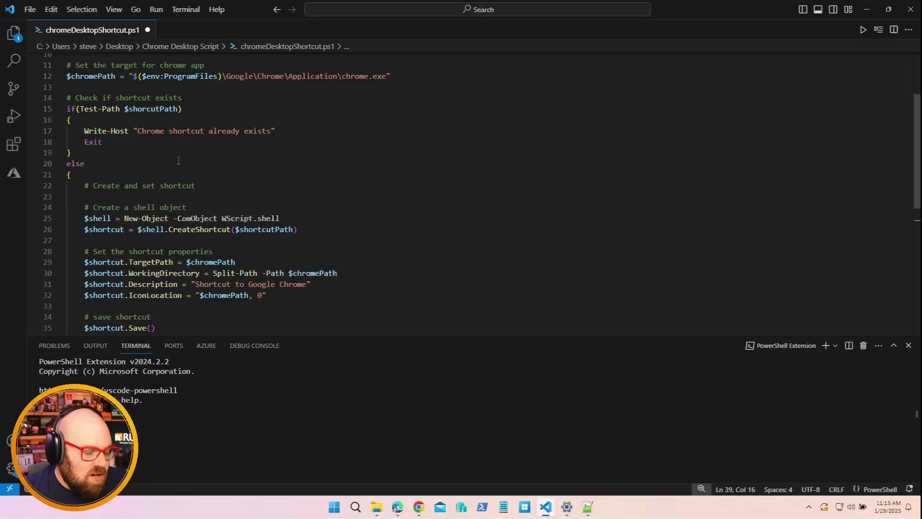
scroll(192, 161, "down", 4)
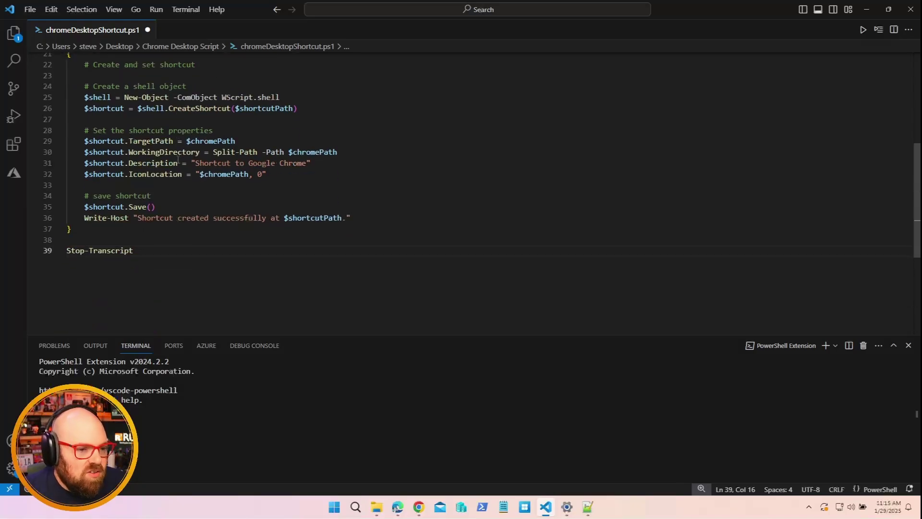
scroll(212, 160, "up", 4)
left_click(229, 161)
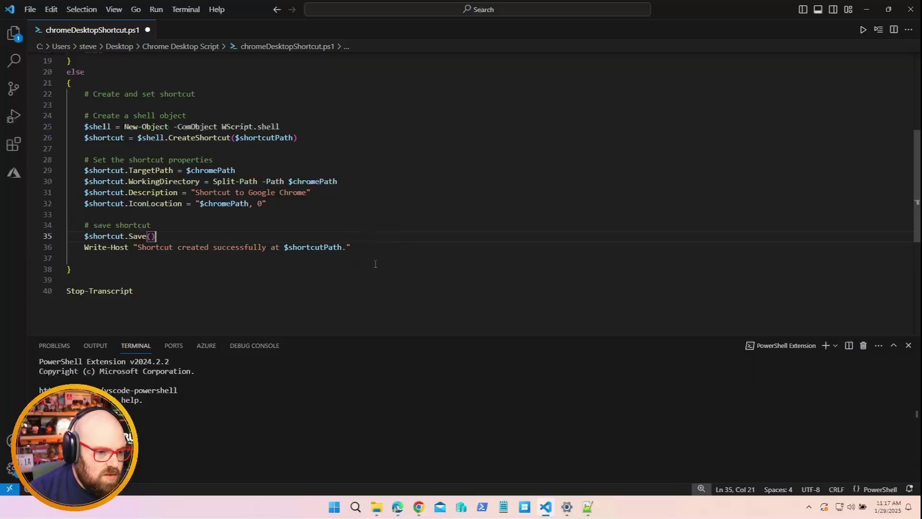
Insert New-Item -Path "C:\ProgramData\Microsoft" -Name "chromeShortcutInstalled.tag" on a new line above Stop-Transcript
scroll(264, 284, "up", 3)
scroll(264, 284, "down", 3)
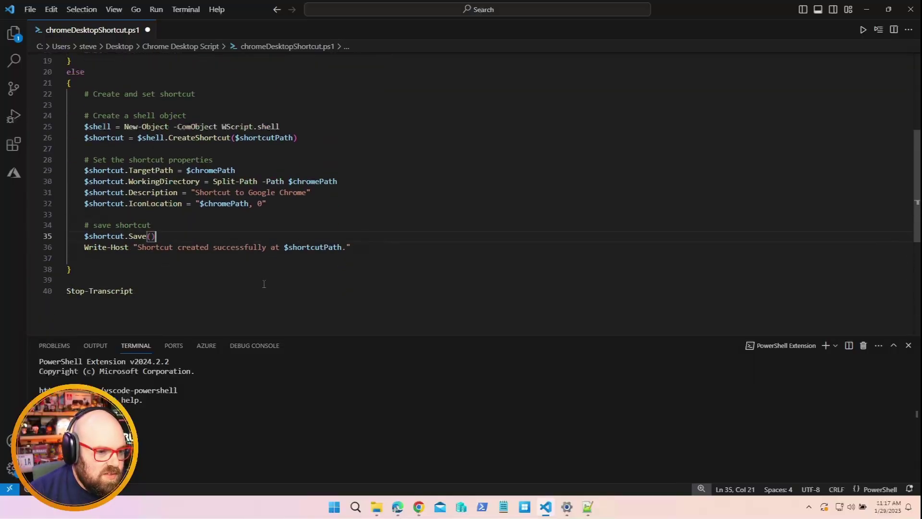
scroll(263, 284, "down", 1)
left_click(221, 258)
key("Return")
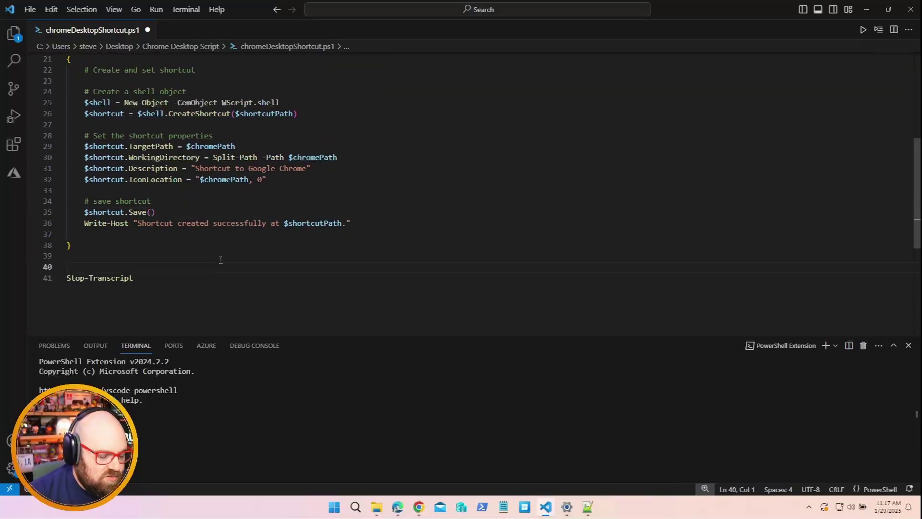
type("New-Item ")
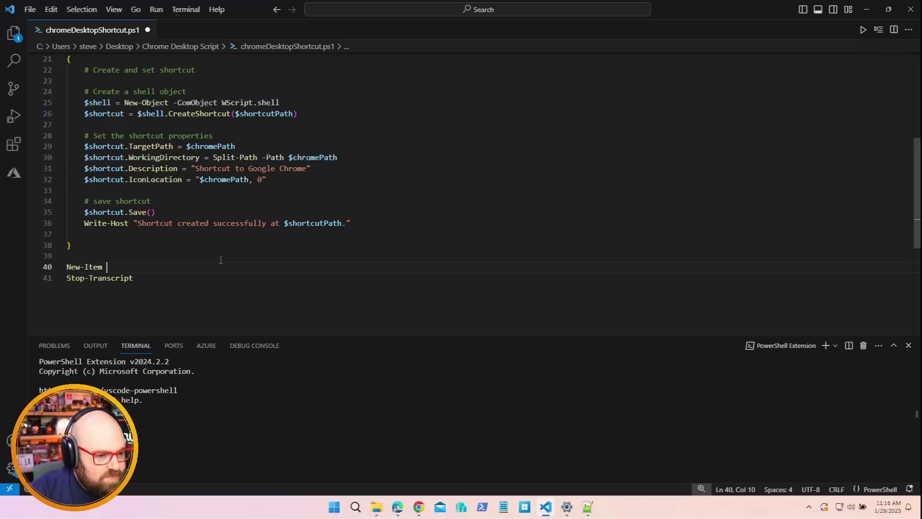
type("-Path \"C:\\Pro")
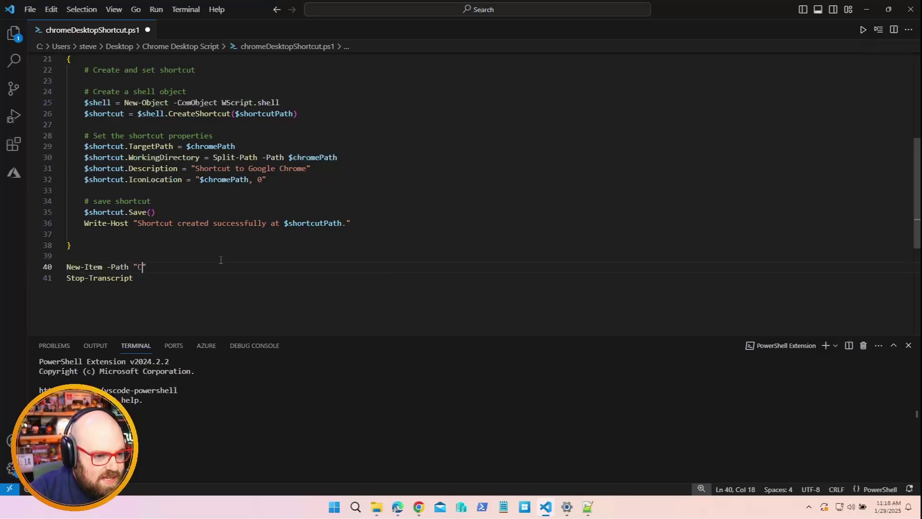
type("gramData\\M")
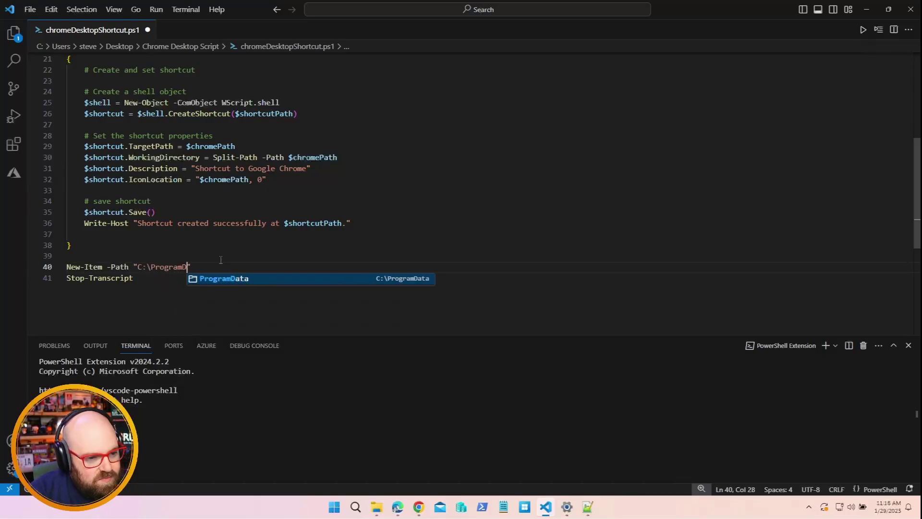
type("icrosoft\" -")
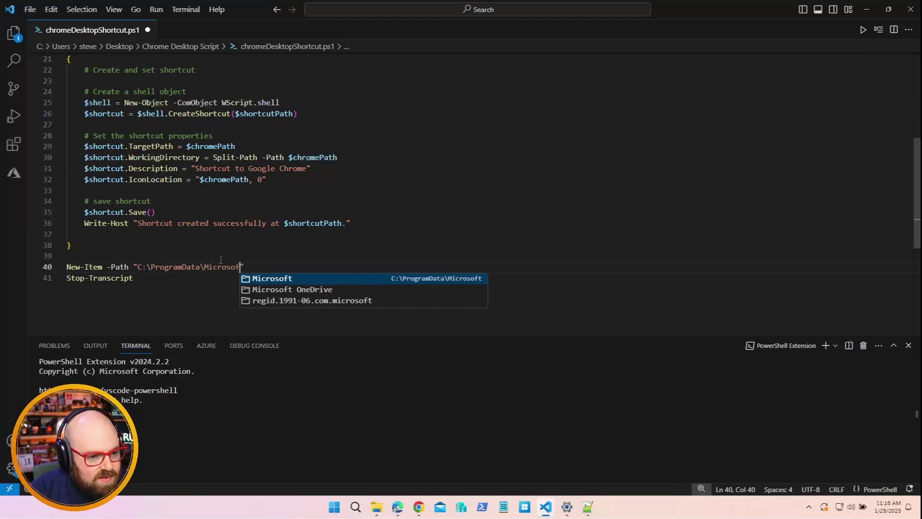
type("Name ")
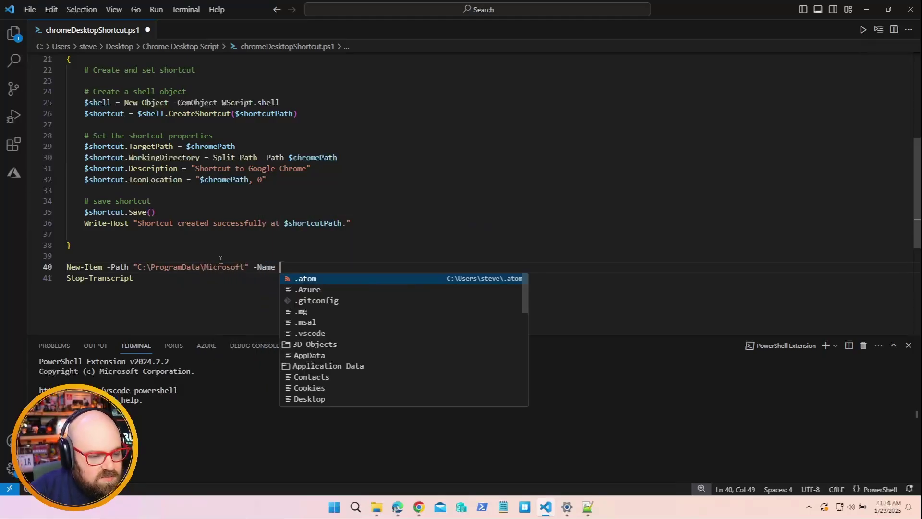
type("\"chromeShortcutIn")
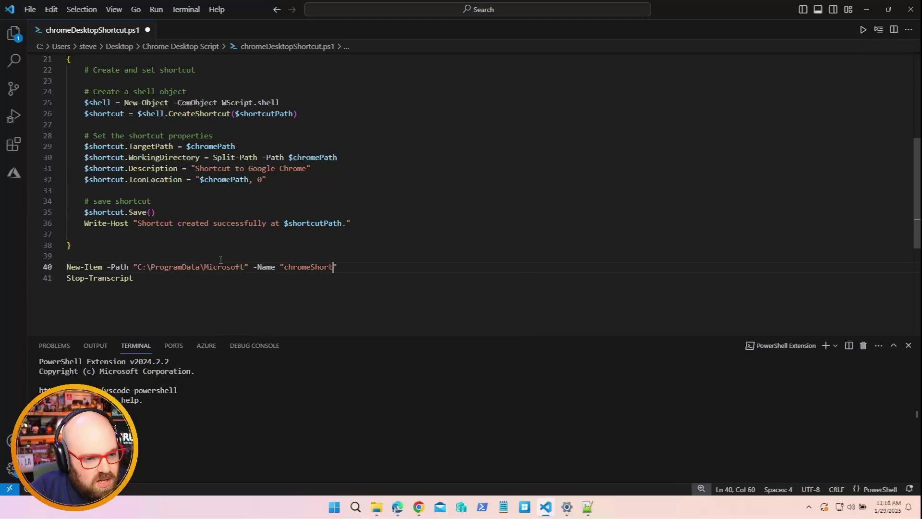
type("stalled.tag")
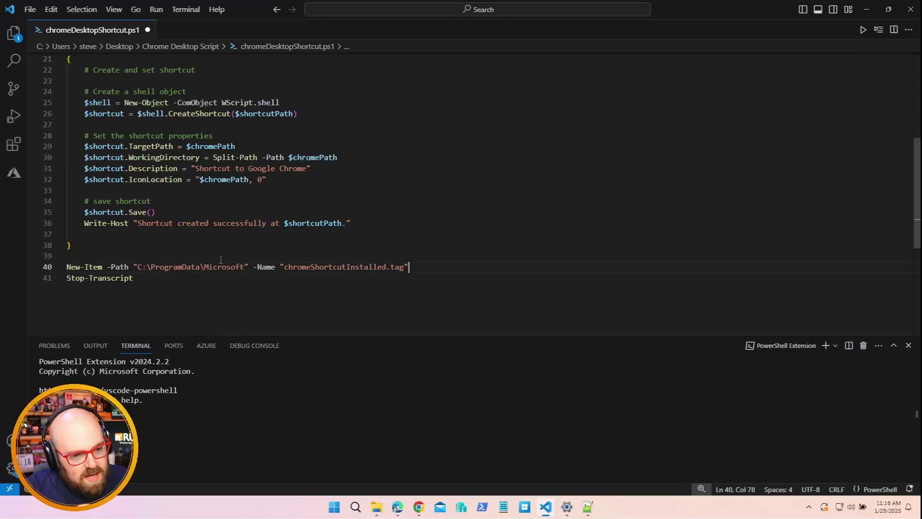
scroll(269, 231, "up", 5)
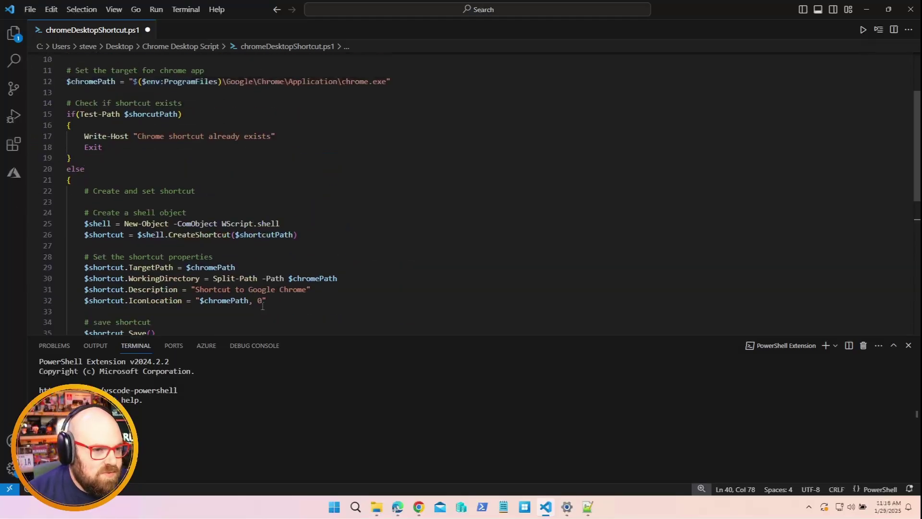
left_click(322, 220)
Save the shortcut script, then create a new text file named chromeShortcutRequirement.ps1 in the folder
key("ctrl+s")
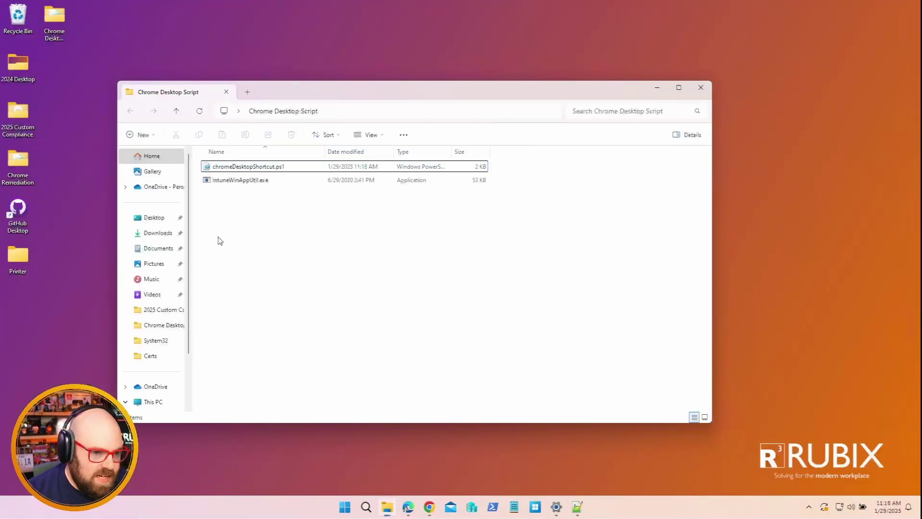
right_click(222, 220)
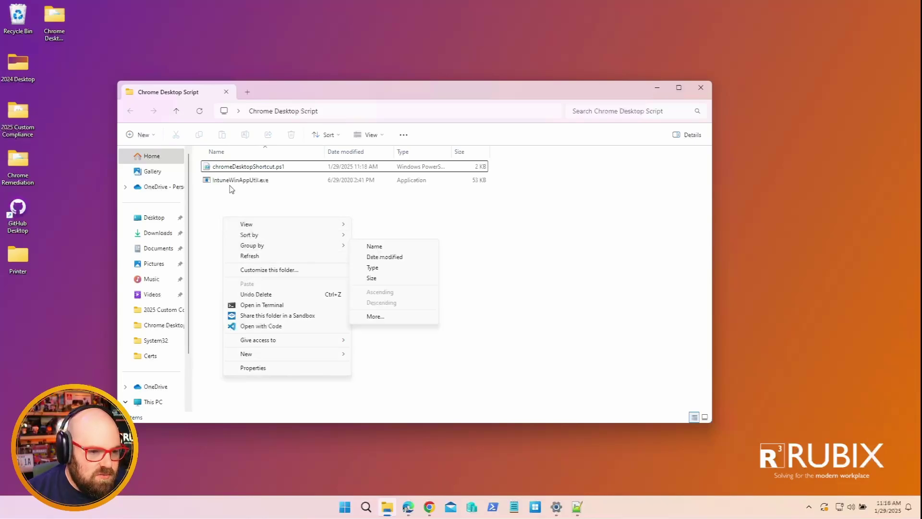
right_click(240, 214)
mouse_move(283, 354)
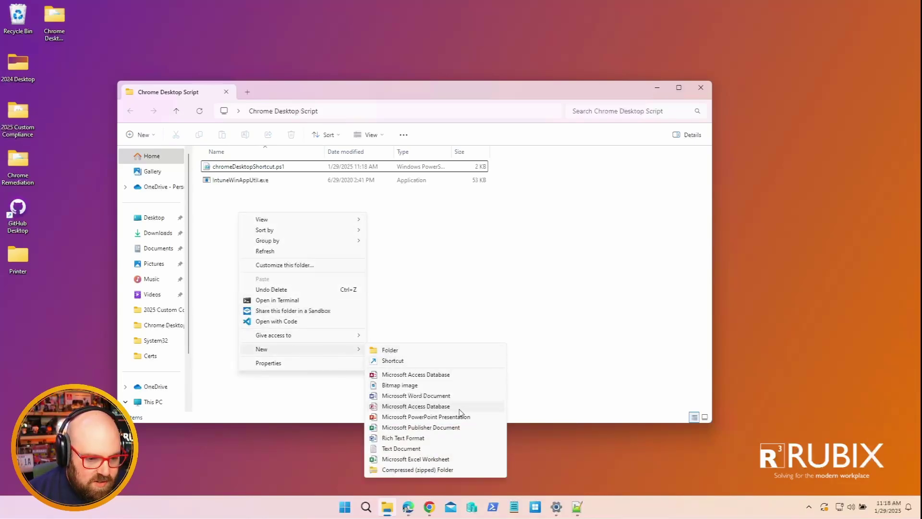
left_click(443, 448)
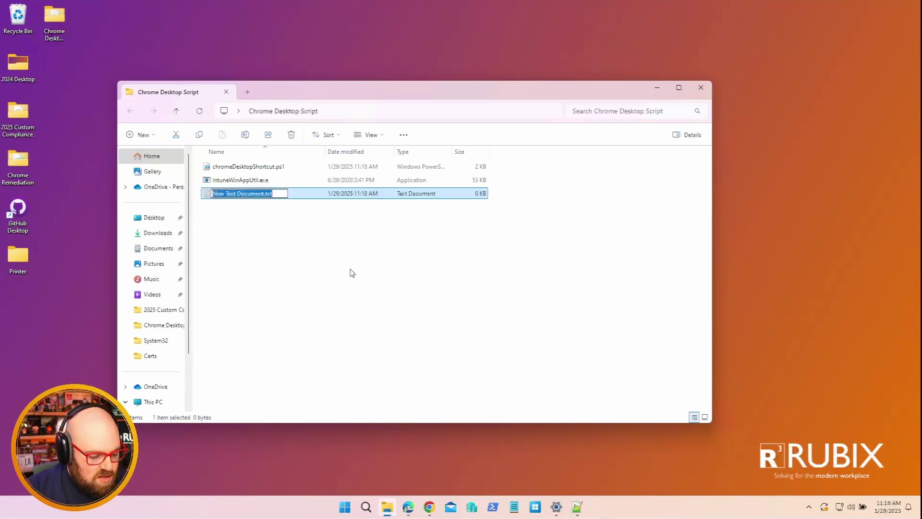
type("chromeS")
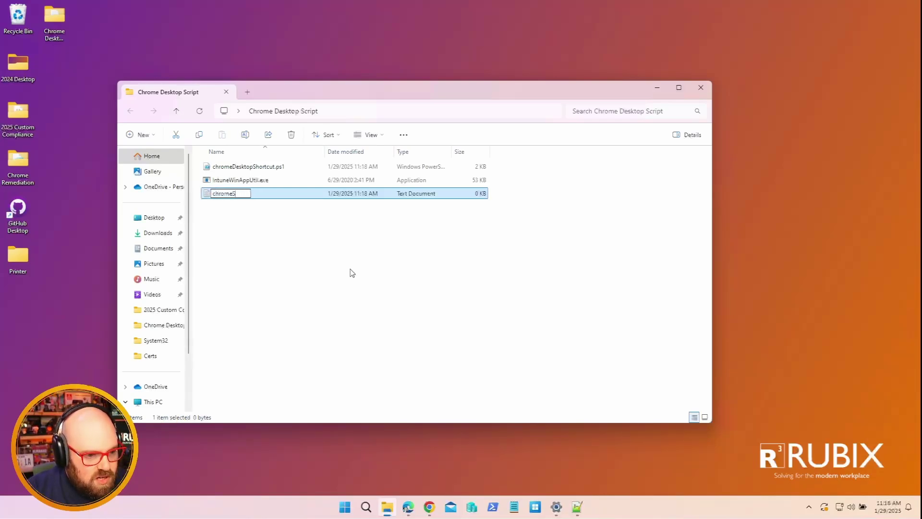
type("hortcutReq")
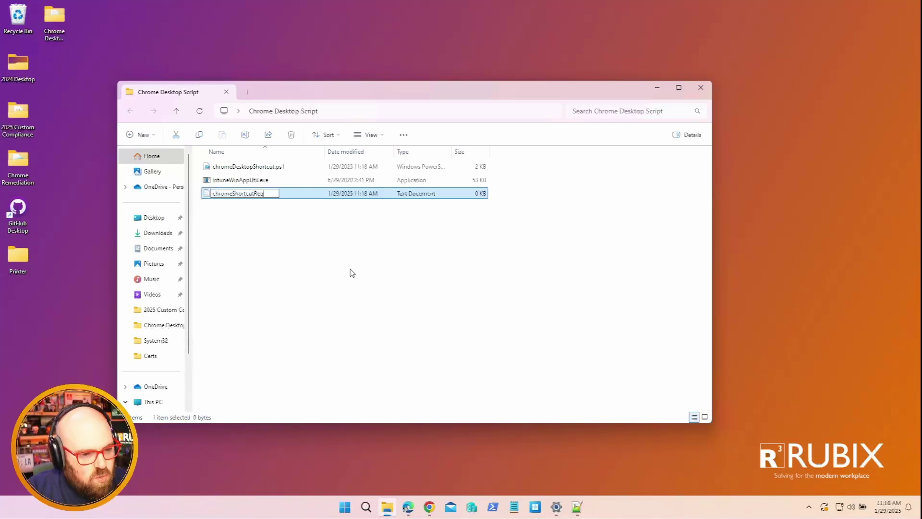
type("uirement.ps1")
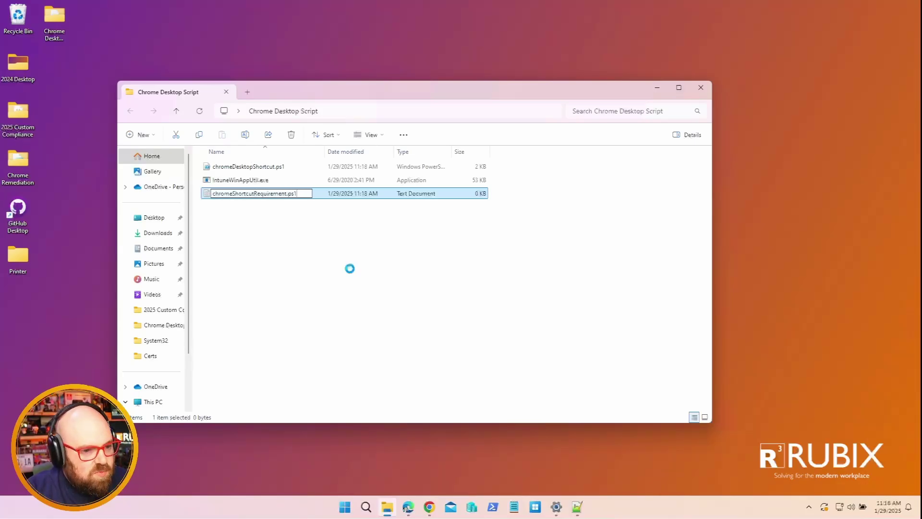
key("Return")
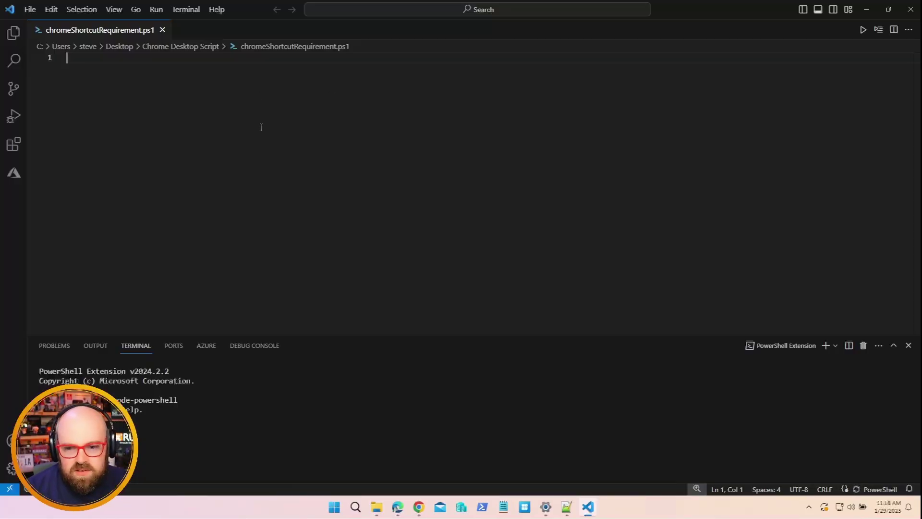
Set $chrome to "$($env:ProgramFiles)\Google\Chrome\Application\chrome.exe" in the requirement script
type("$")
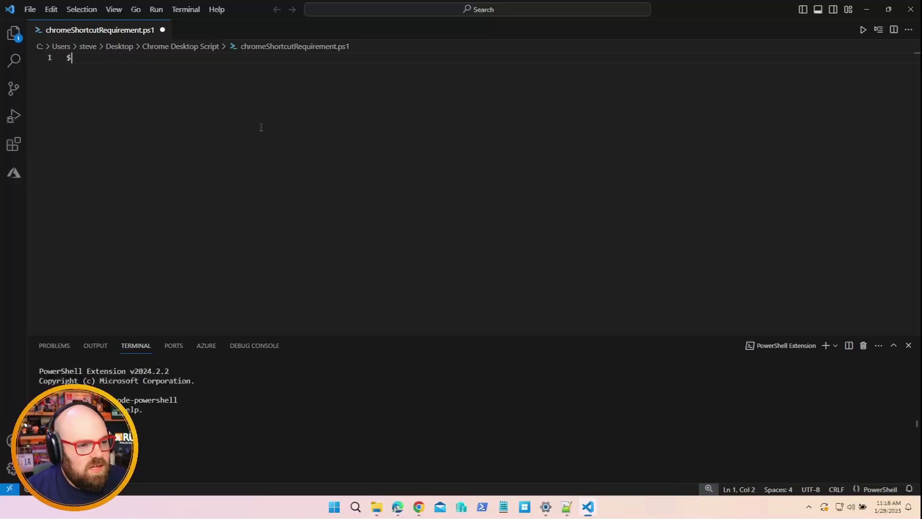
type("chrome = ")
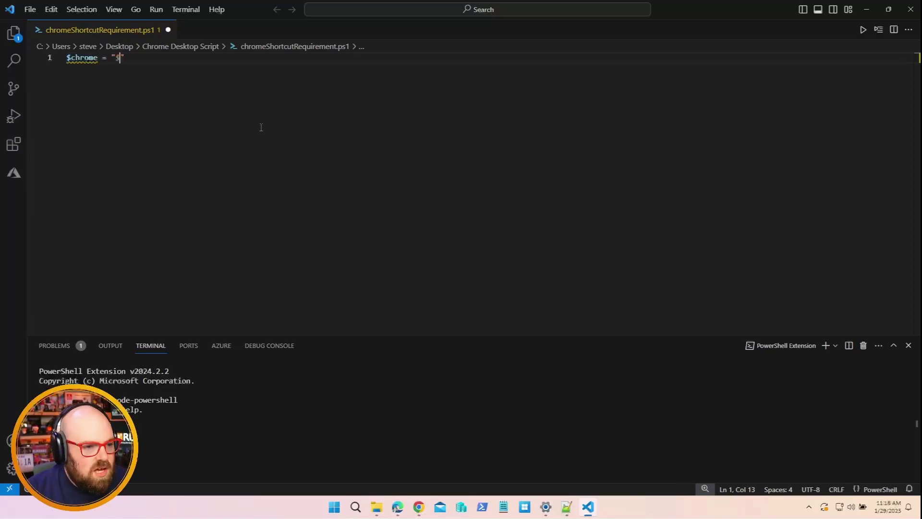
type("\"$($env:P")
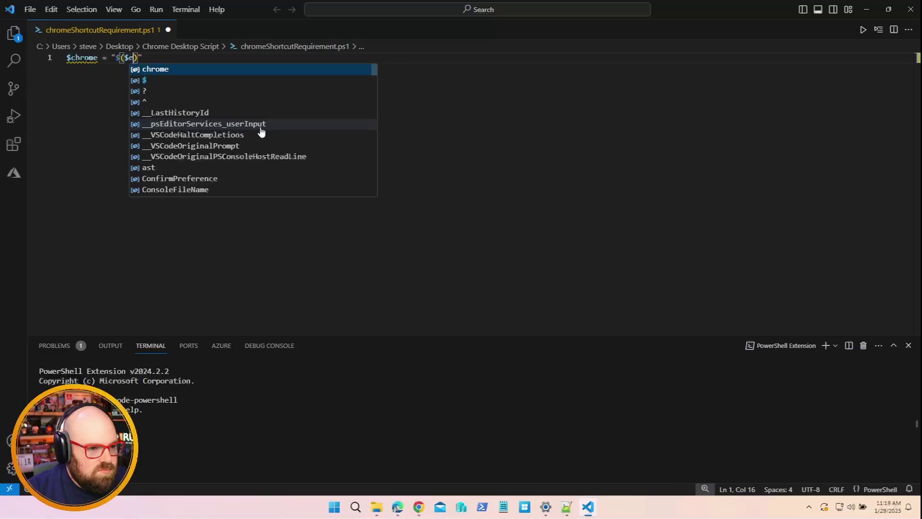
type("ROGR")
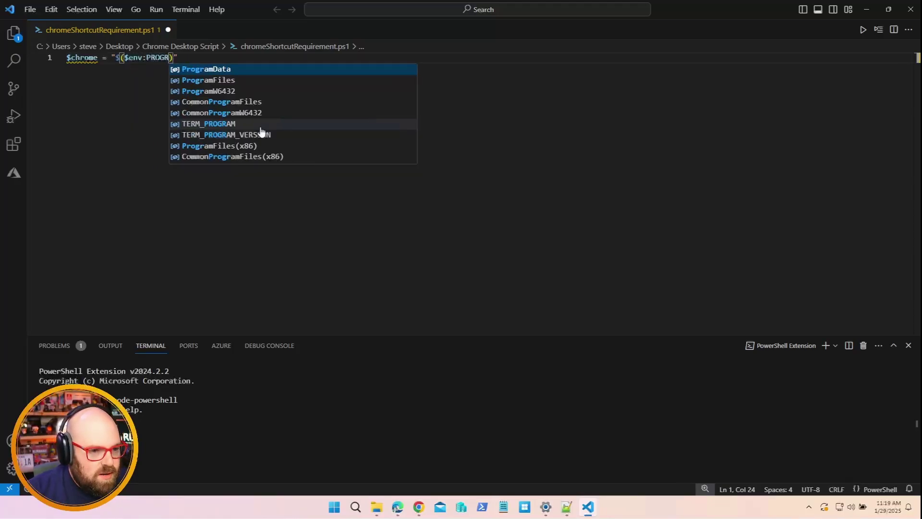
key("Down")
key("Tab")
type(")")
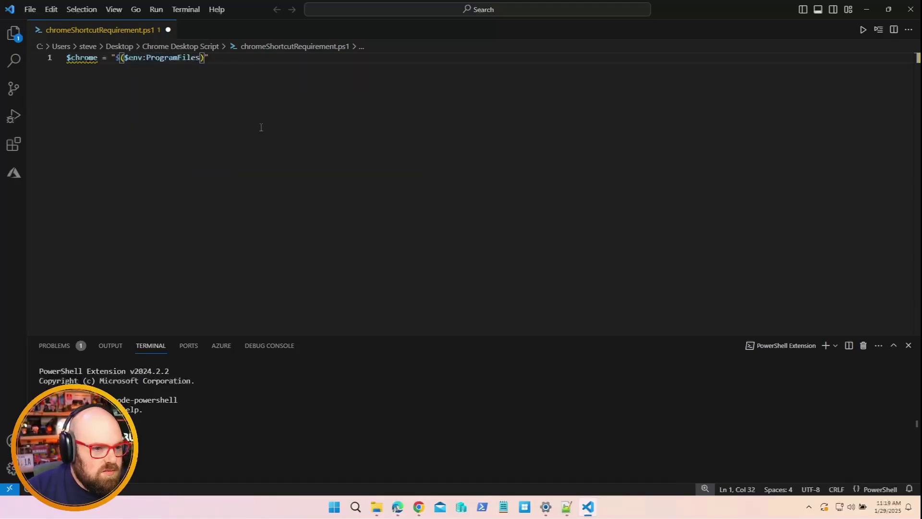
type("\\Google")
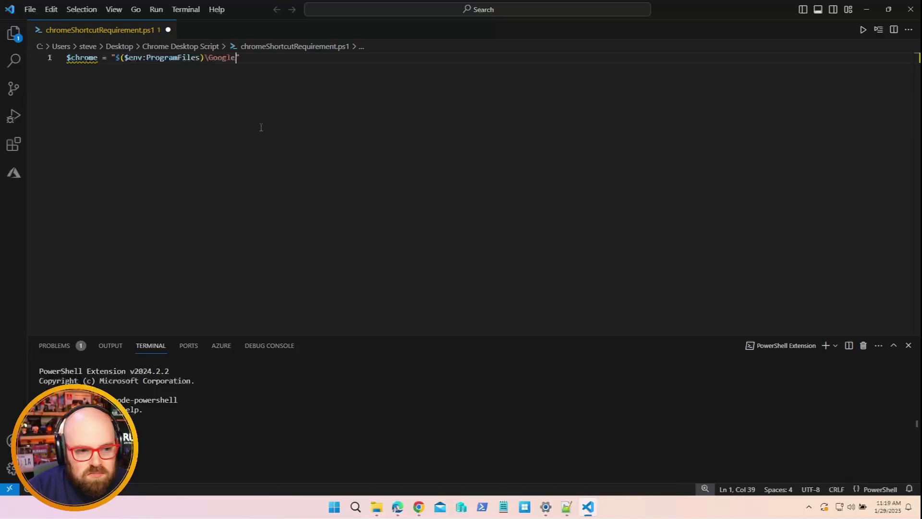
type("\\Chrome\\Applic")
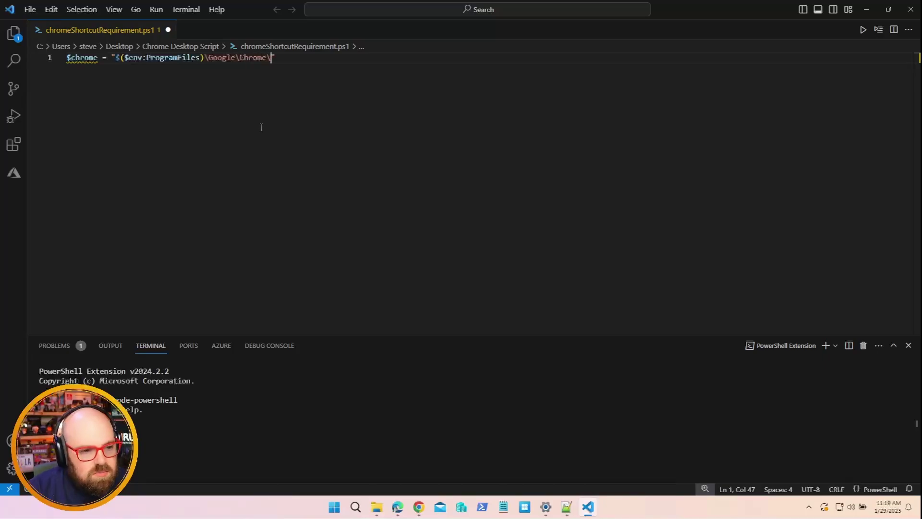
type("ation\\chrome.ex")
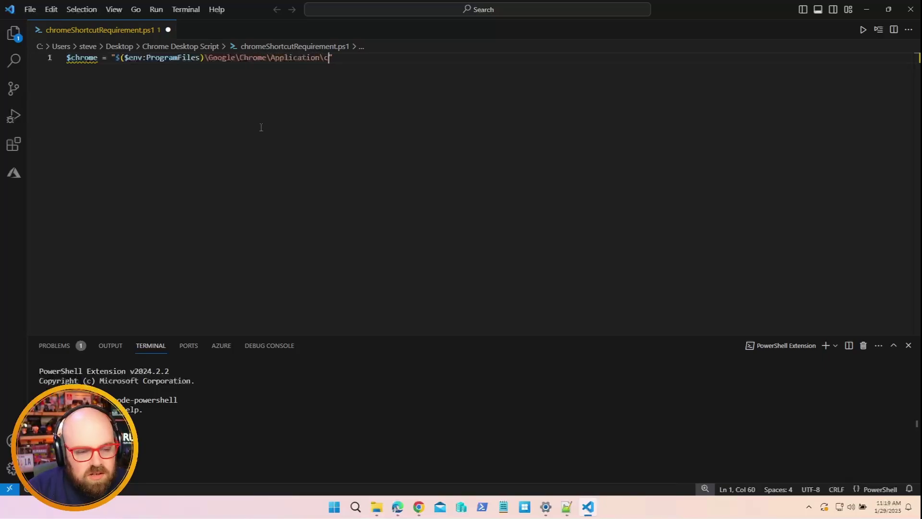
type("e\"")
key("Return")
key("Return")
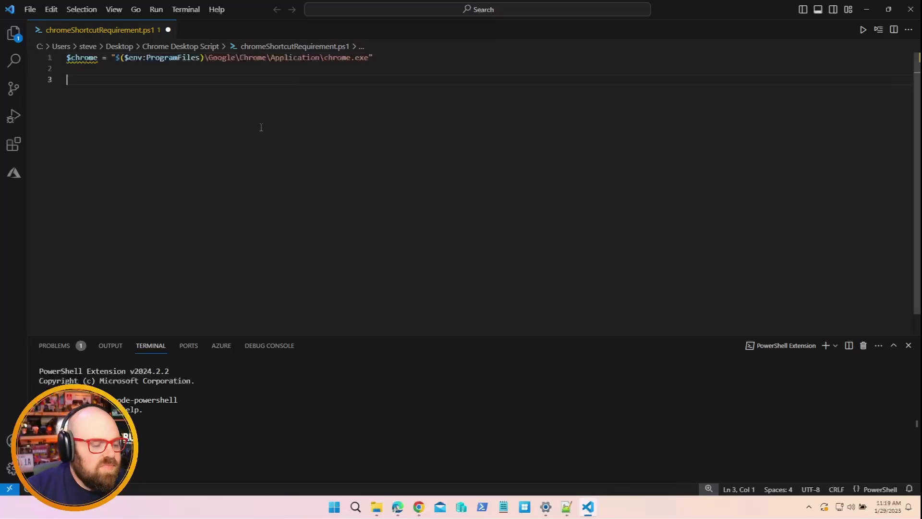
Add if(Test-Path $chrome) writing "Chrome Installed", with an else writing "Chrome Not Installed"
type("if(Test-Path ")
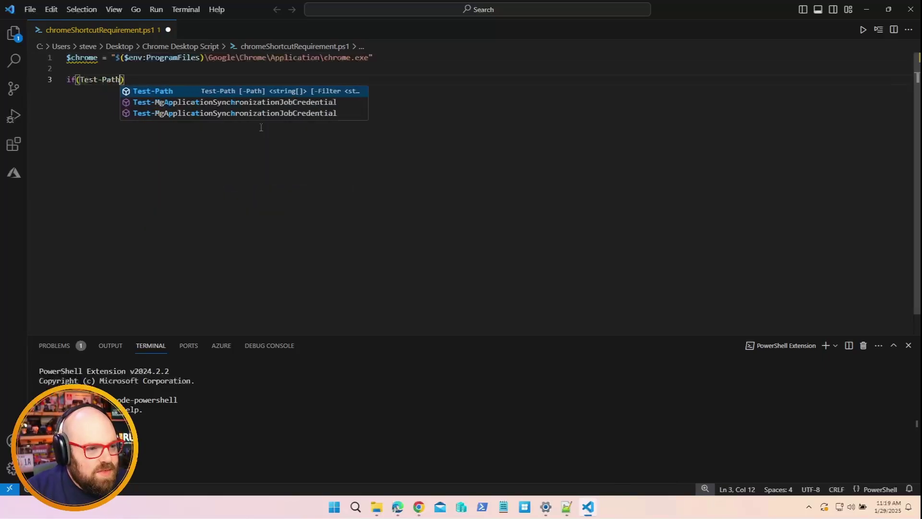
type("$chrome")
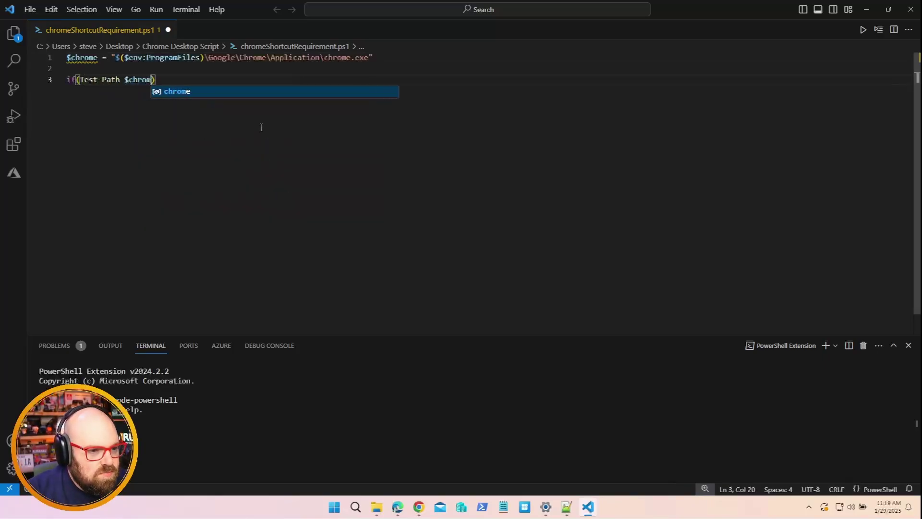
type(")")
key("Return")
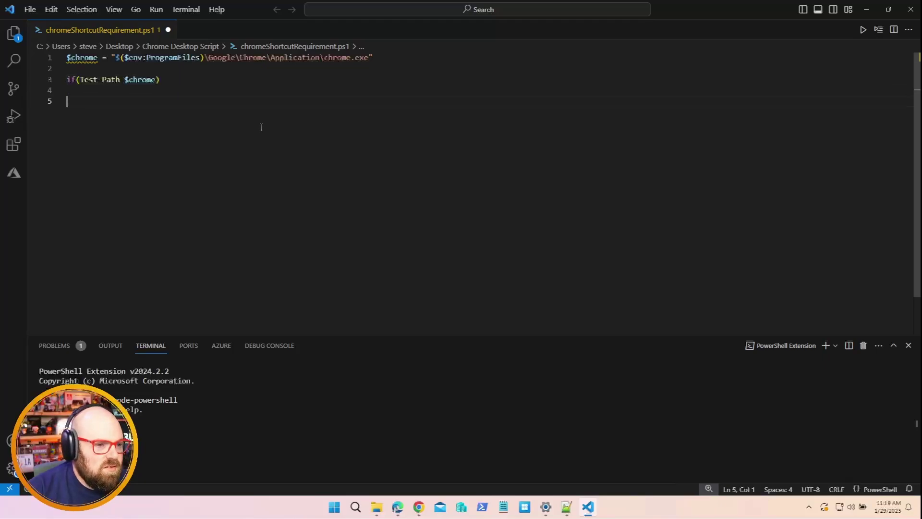
type("{")
key("Return")
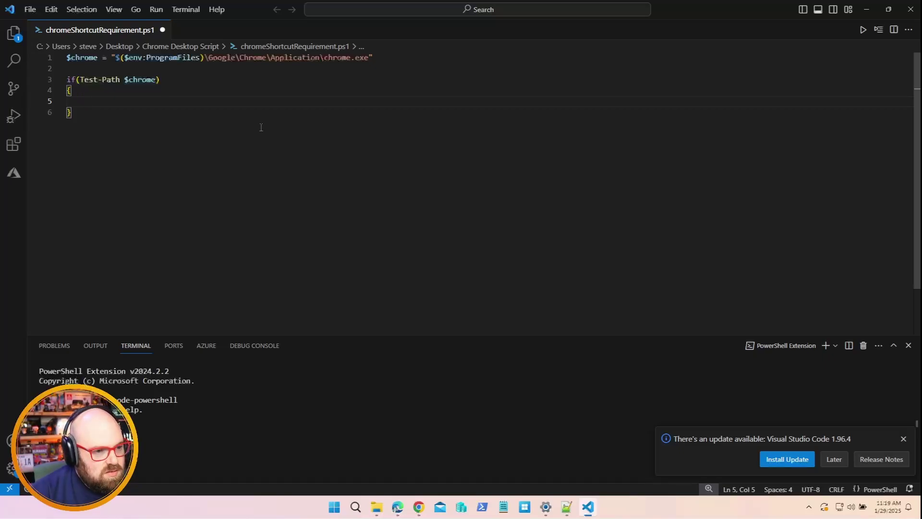
type("Write-Ou")
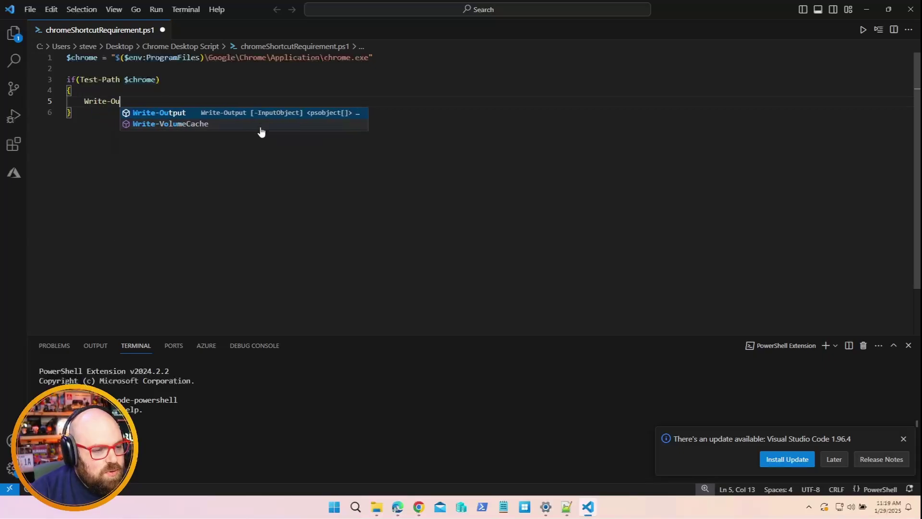
type("tput \"Chro")
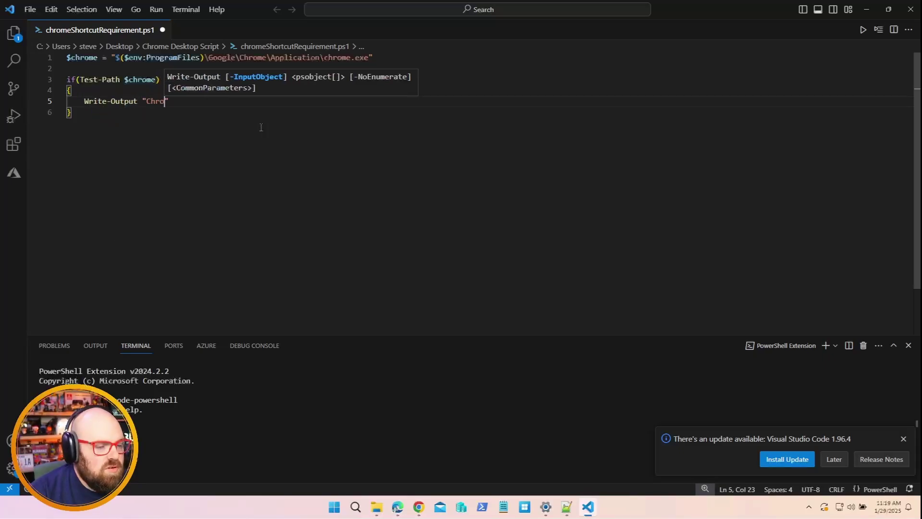
type("me Install")
type("ed")
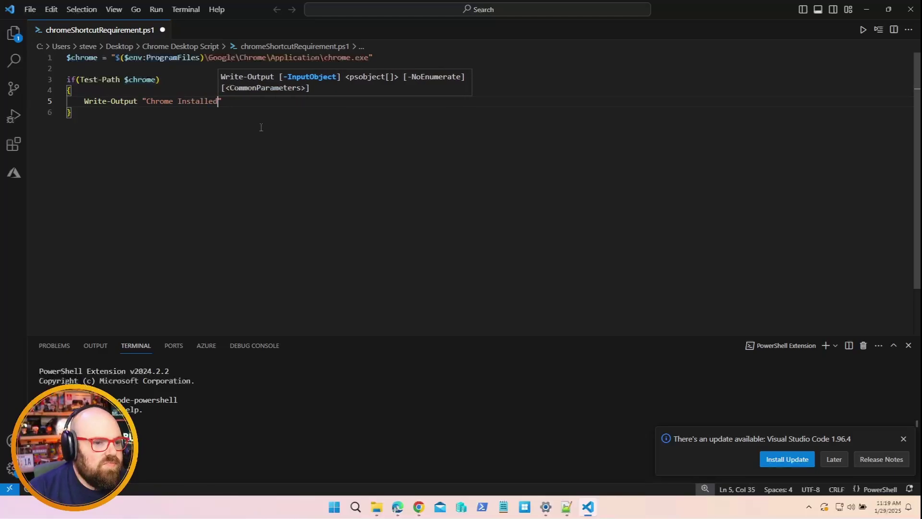
key("Down")
key("Return")
type("else")
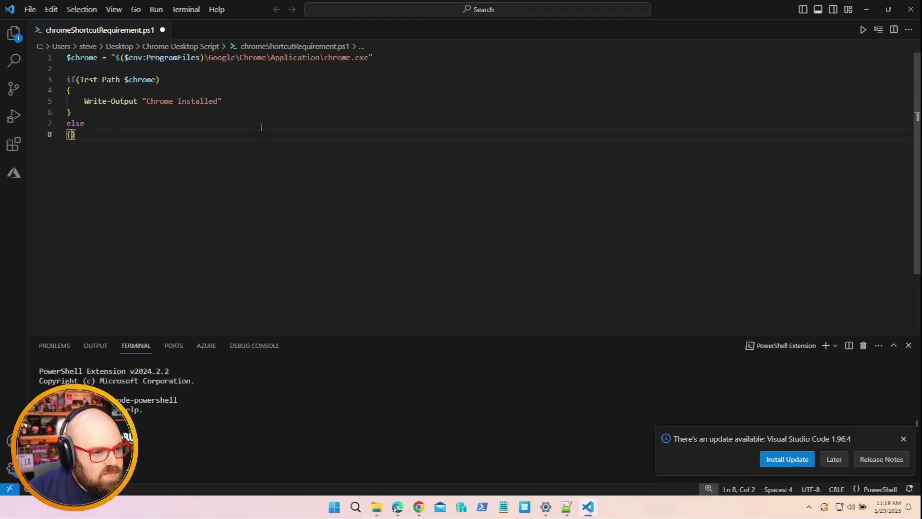
key("Return")
type("Write-O")
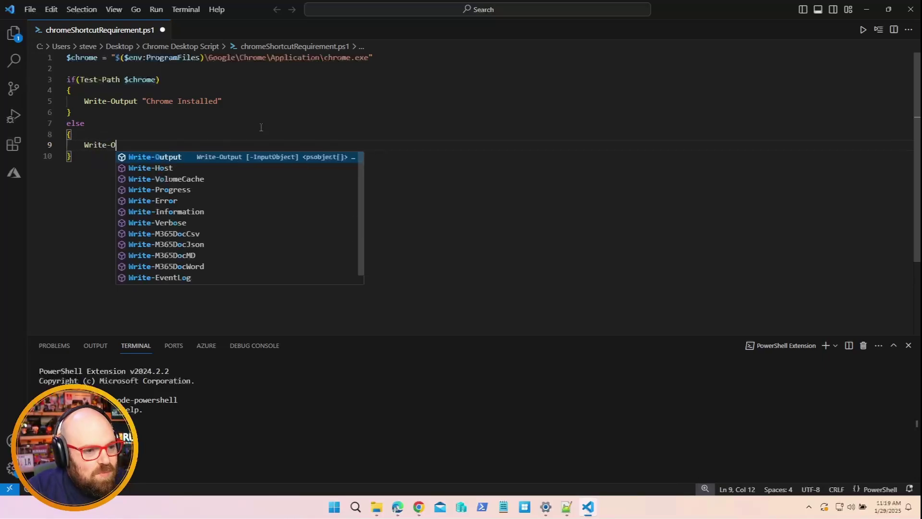
type("utput \"Chrome ")
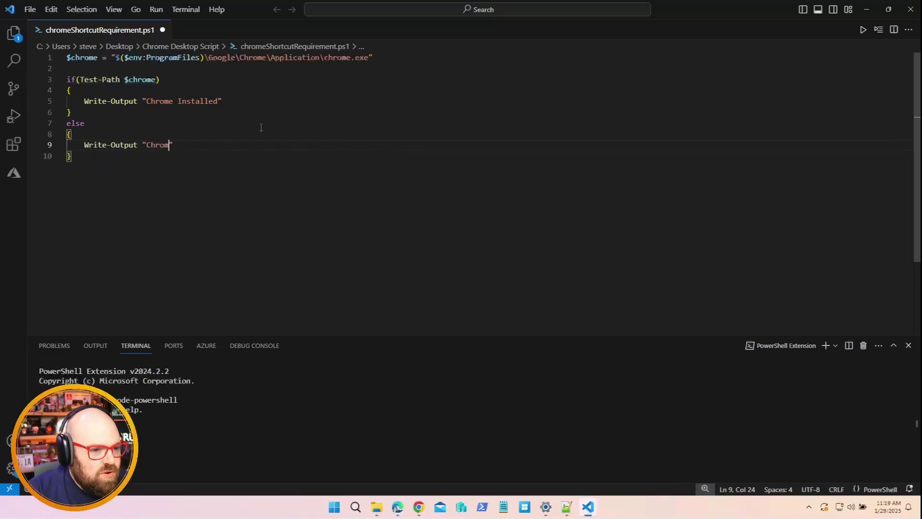
type("Not ")
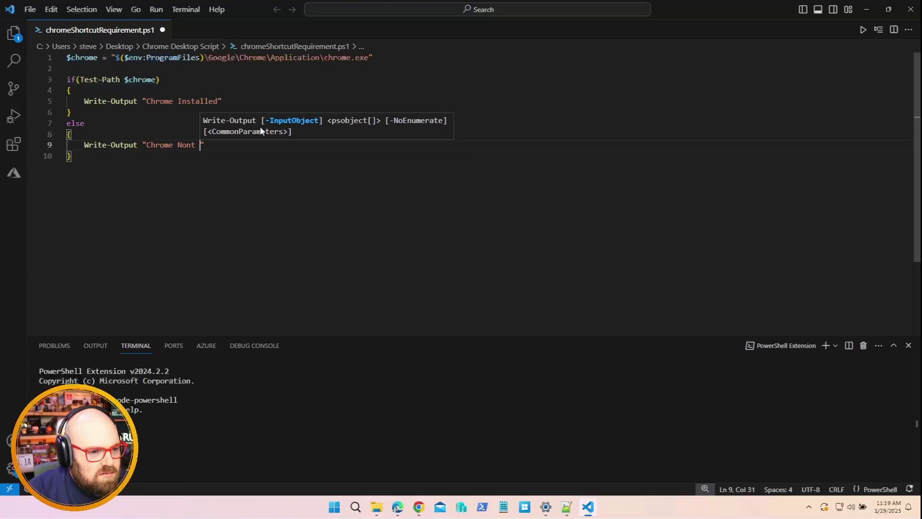
type("Installed")
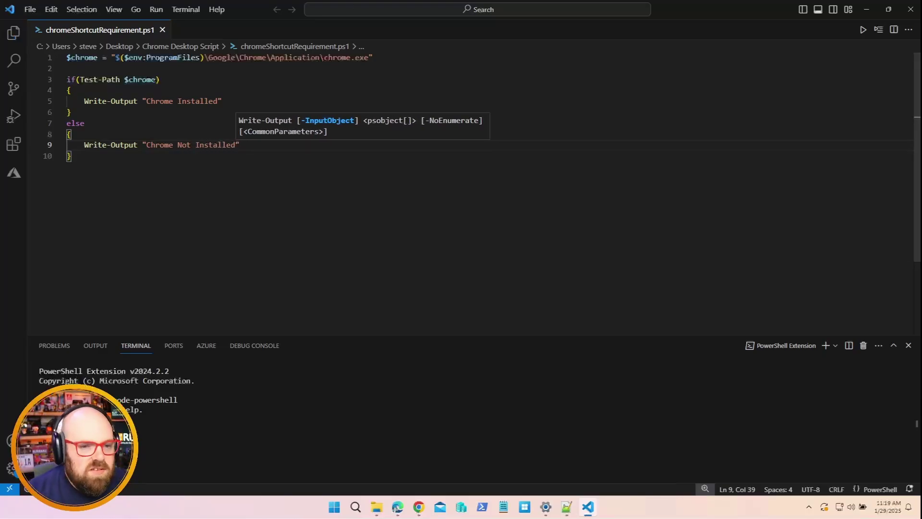
left_click(867, 10)
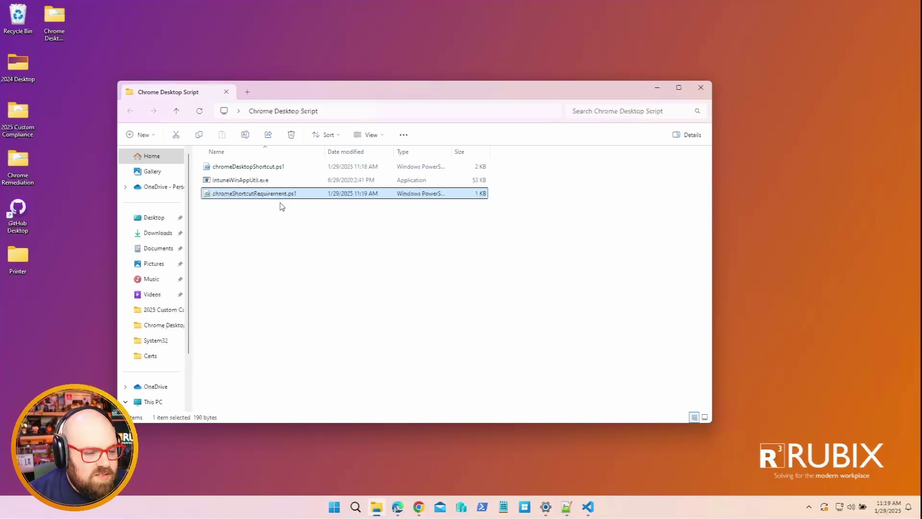
Run IntuneWinAppUtil.exe as administrator from the Chrome Desktop Script folder
left_click(253, 182)
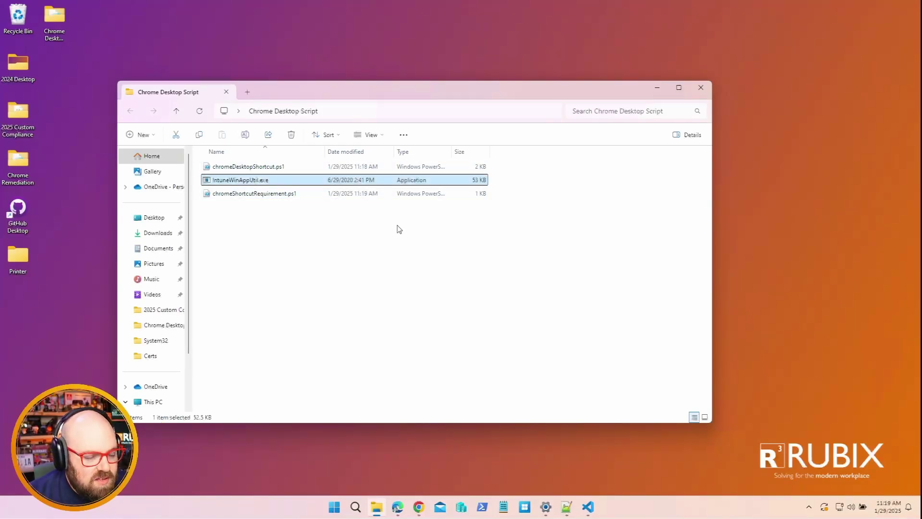
left_click(237, 199)
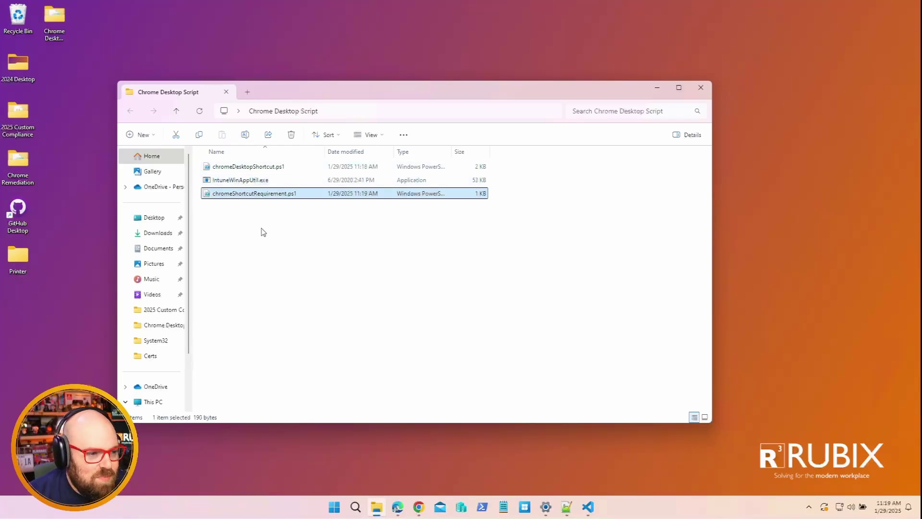
left_click(234, 169)
left_click(237, 181)
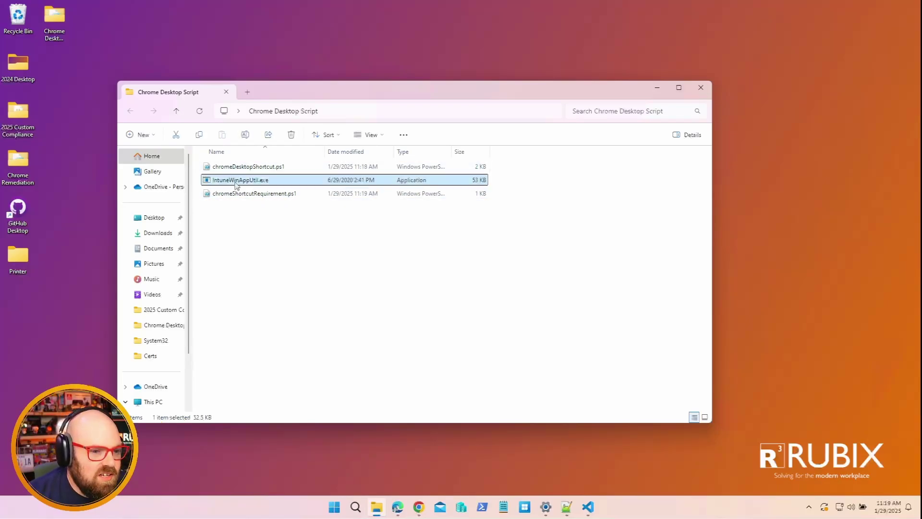
right_click(237, 185)
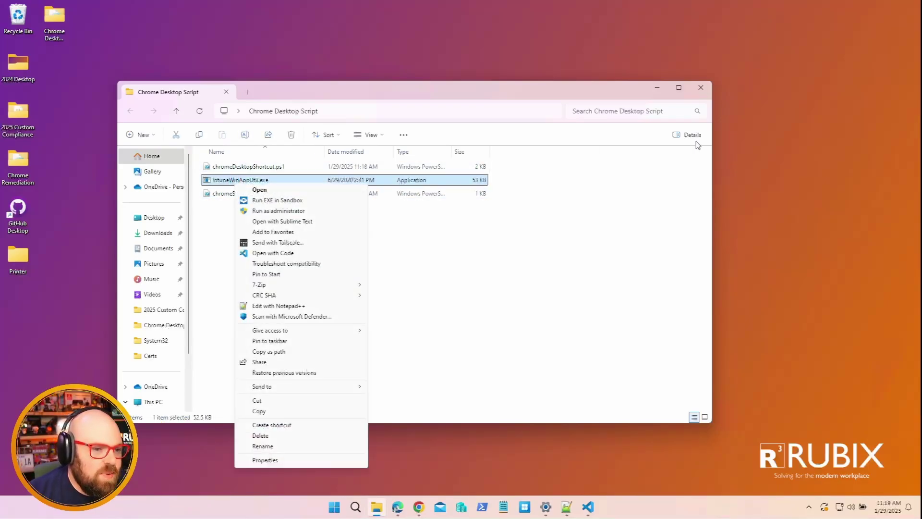
left_click(302, 211)
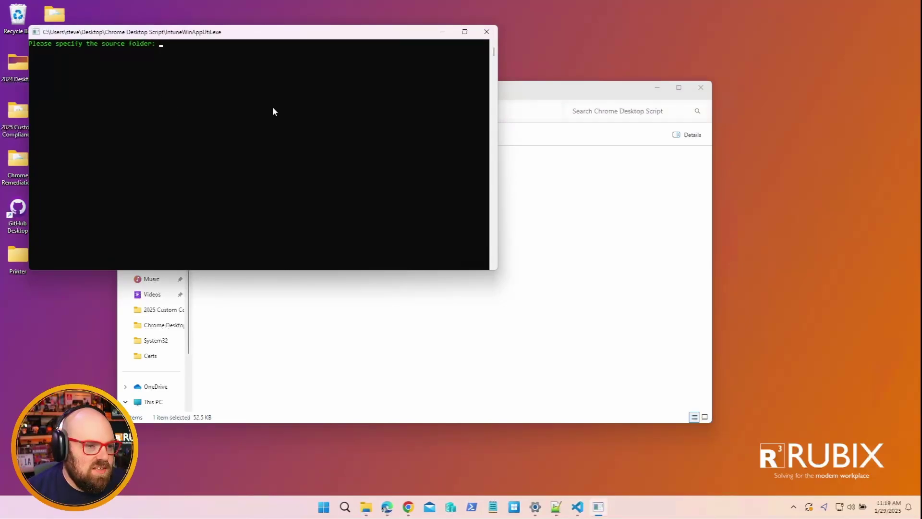
Answer the prompts: source .\, setup file chromeDesktopShortcut.ps1, output .\, catalog N
left_click(211, 98)
type(".\\")
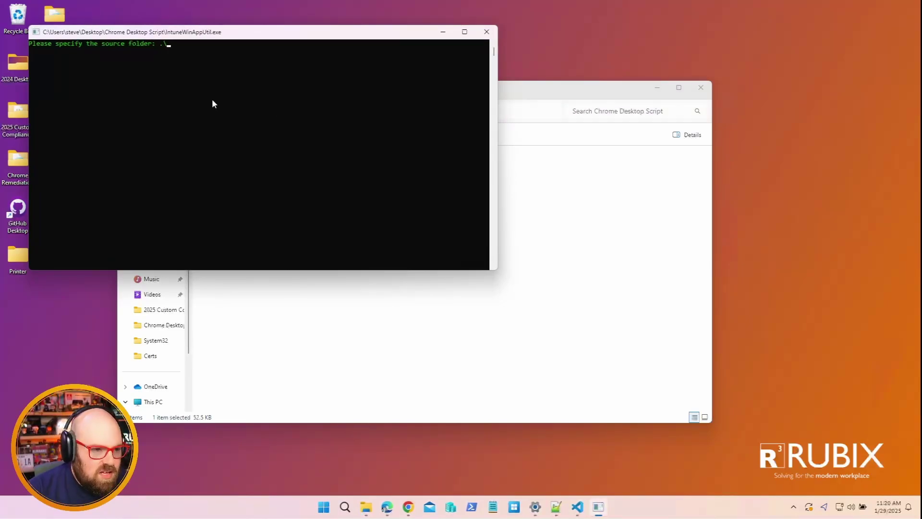
key("Return")
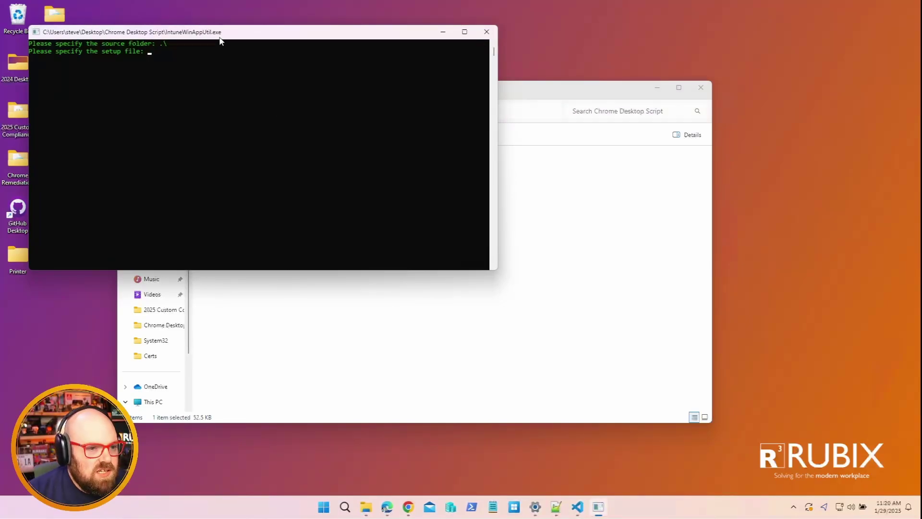
left_click_drag(227, 34, 288, 182)
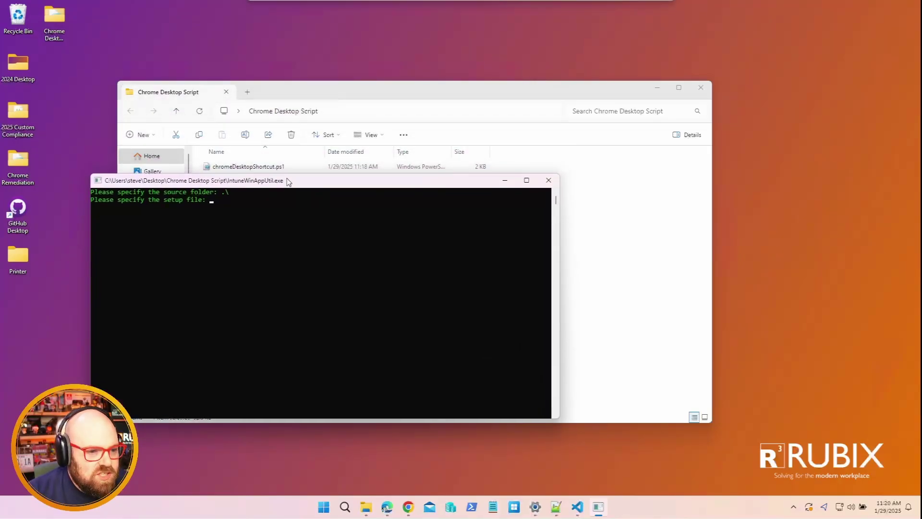
left_click(260, 241)
type("chromeD")
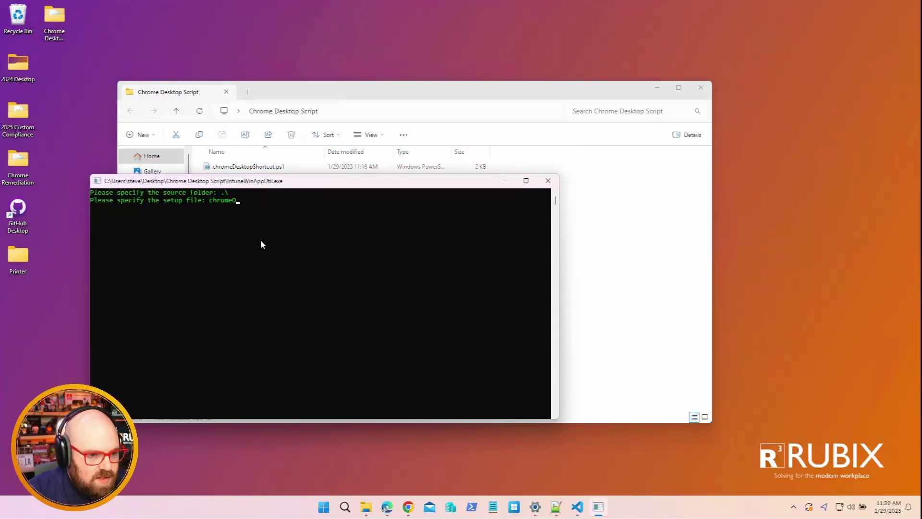
type("esktopShortcut.ps1")
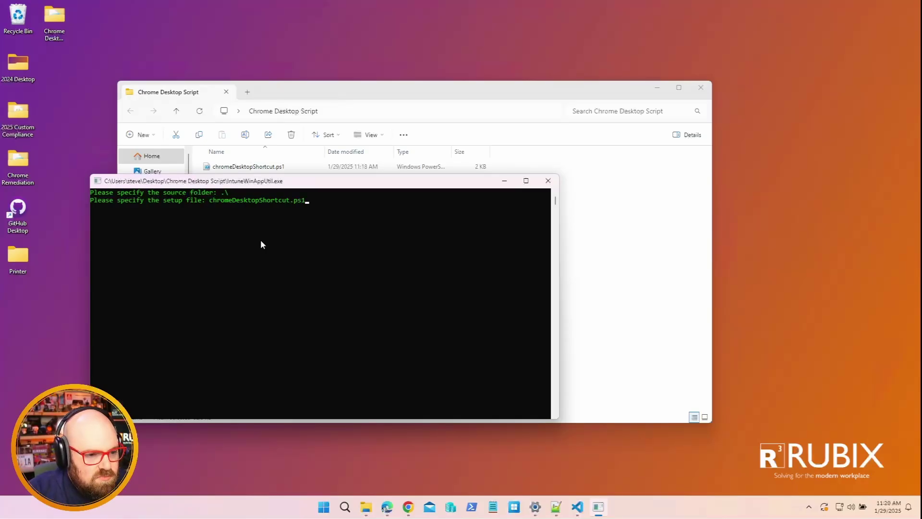
key("Return")
type(".\\")
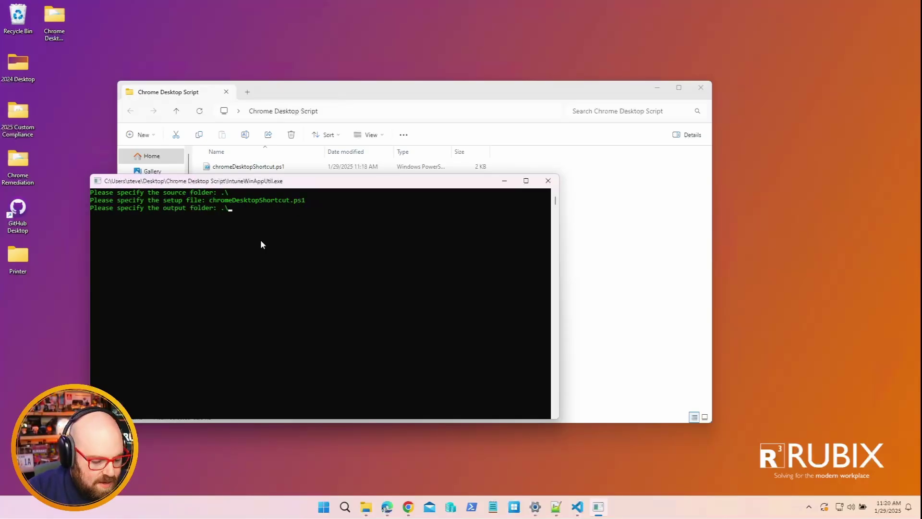
key("Return")
type("n")
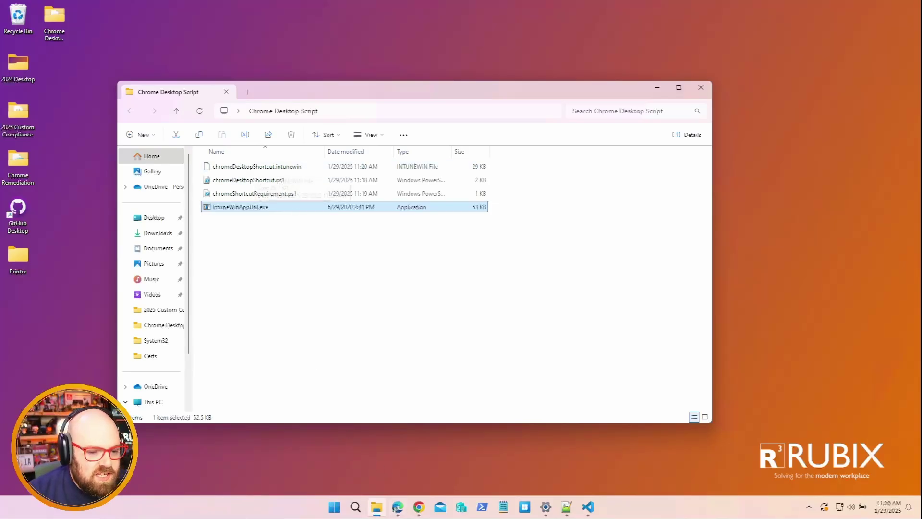
left_click(418, 507)
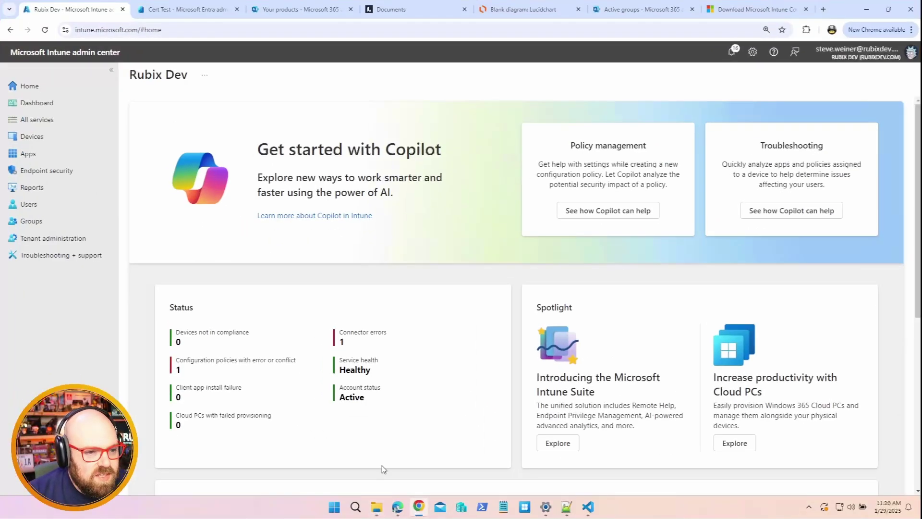
Start adding a Windows app (Win32) under Apps > Windows
left_click(38, 137)
left_click(75, 158)
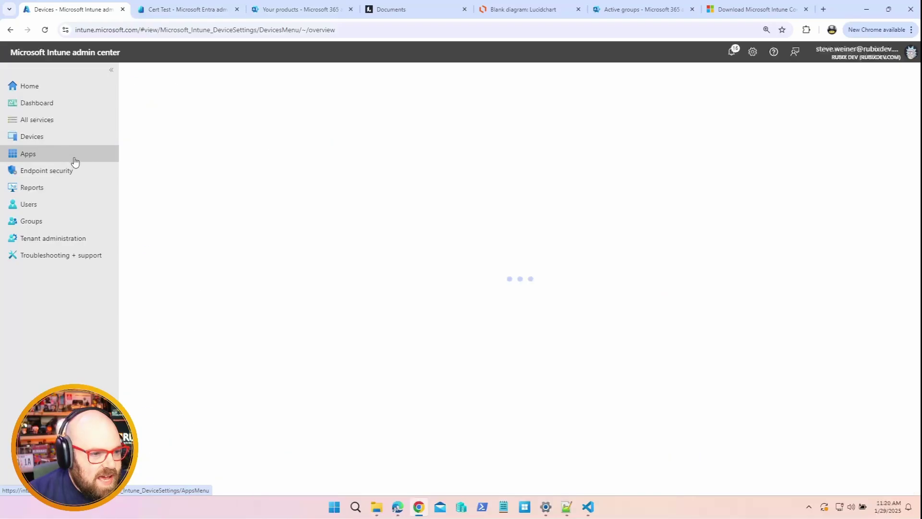
left_click(172, 209)
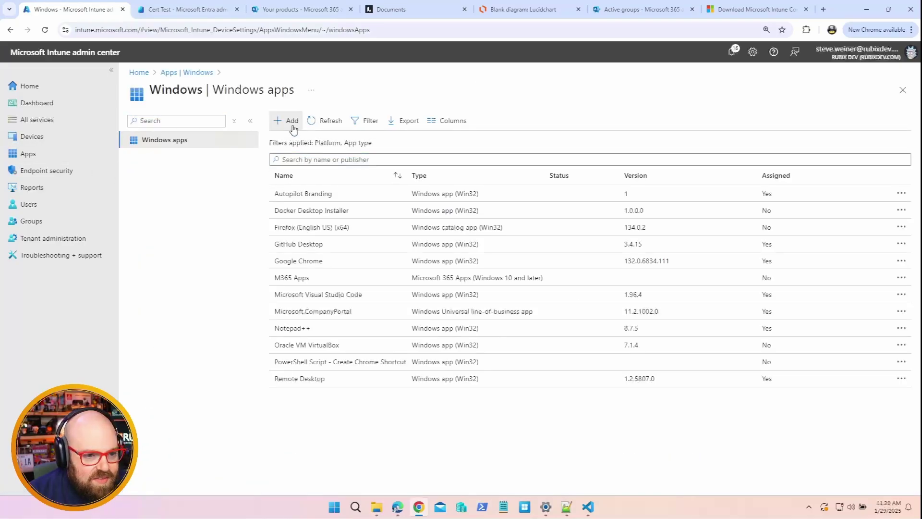
left_click(288, 121)
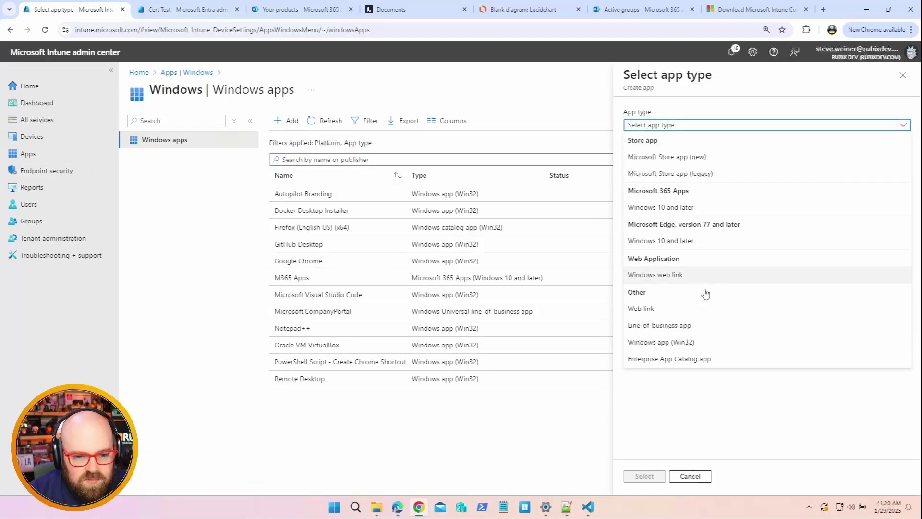
left_click(688, 342)
left_click(643, 476)
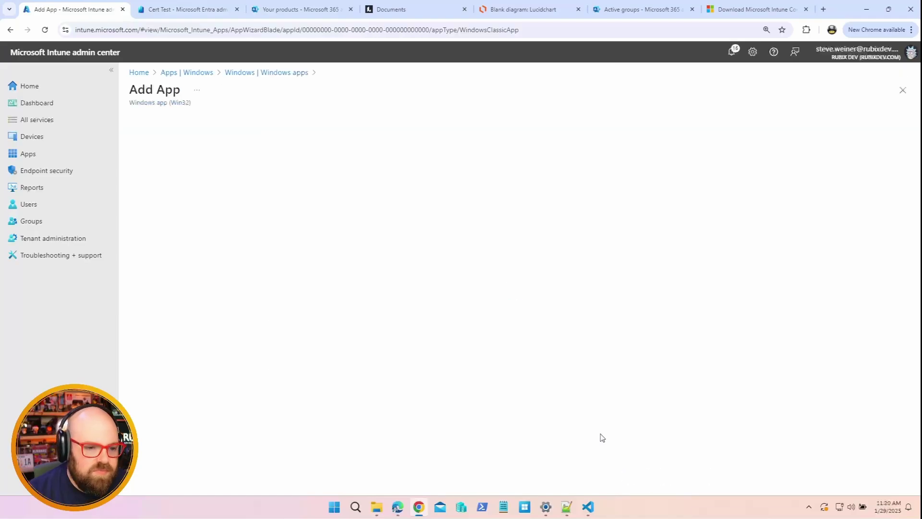
Load chromeDesktopShortcut.intunewin from Desktop\Chrome Desktop Script as the app package file
left_click(308, 164)
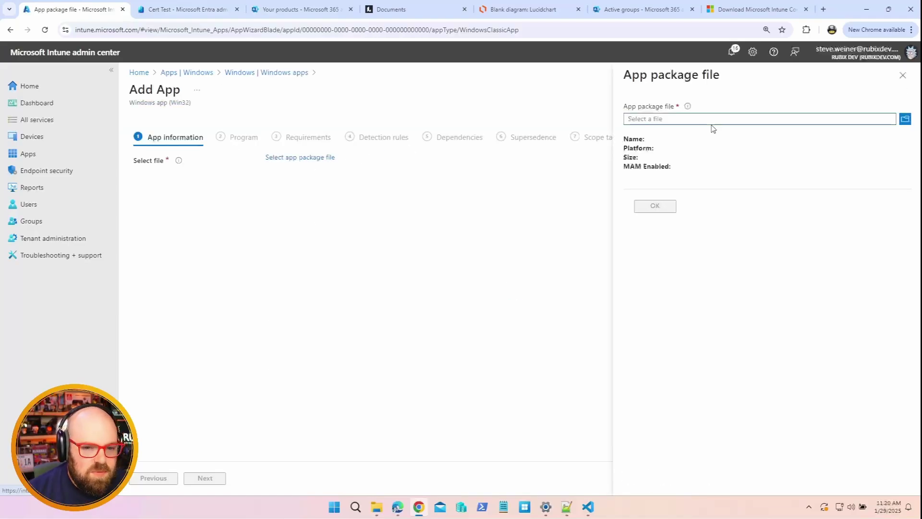
left_click(696, 120)
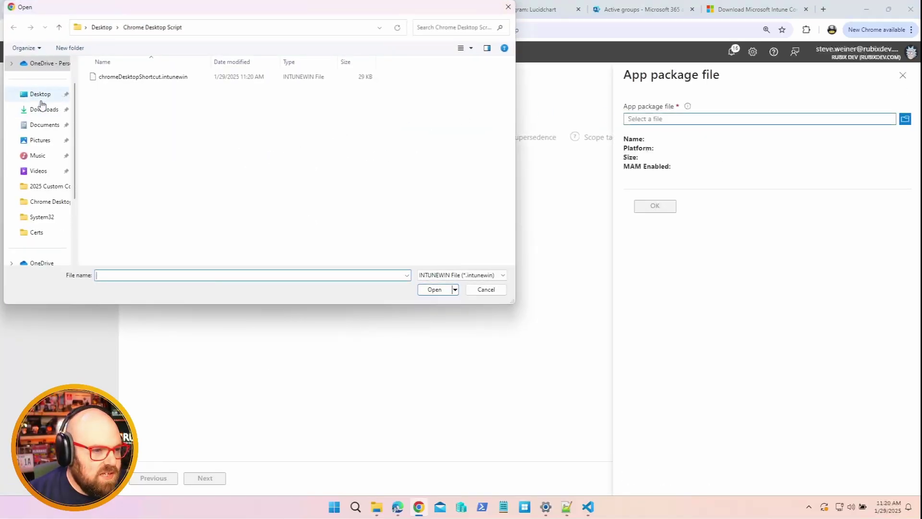
left_click(37, 95)
double_click(123, 105)
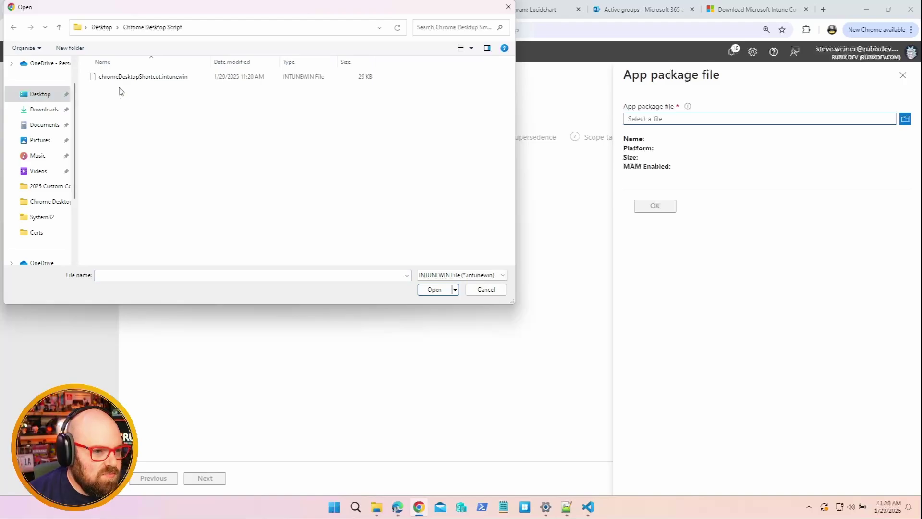
left_click(120, 78)
double_click(120, 79)
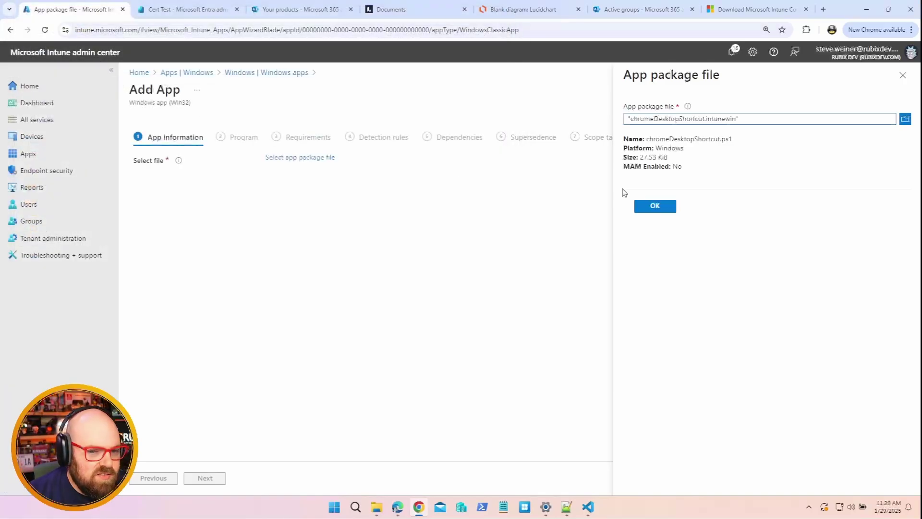
left_click(655, 205)
left_click_drag(377, 181, 206, 167)
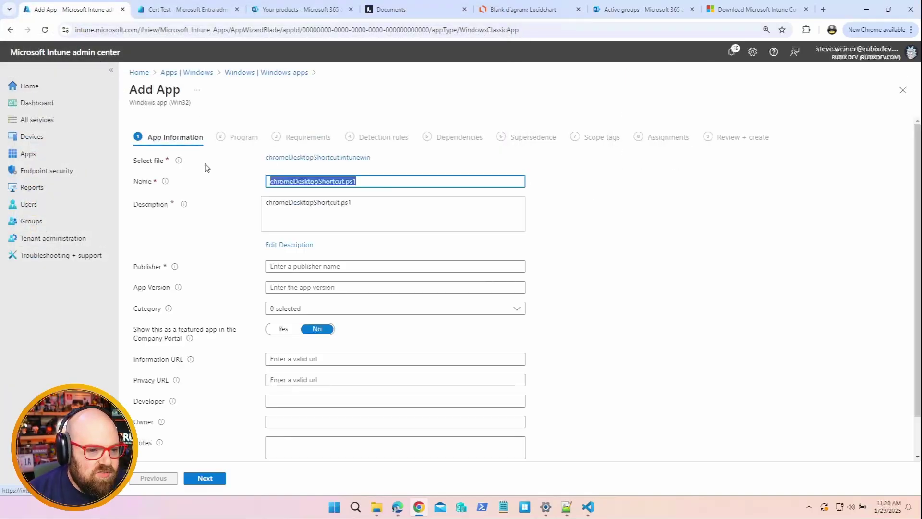
Name the app 'Add Chrome desktop shortcut' and fill in the publisher's name
type("Add C")
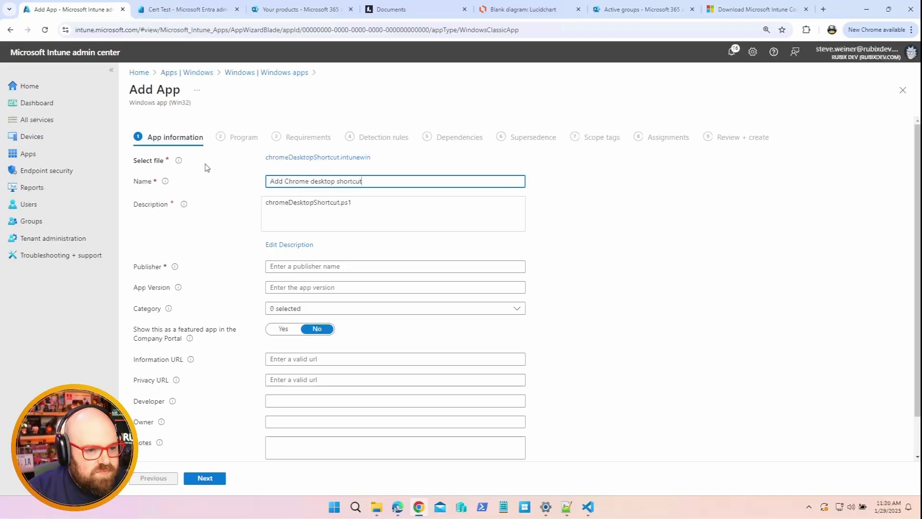
left_click(337, 268)
type("Steve")
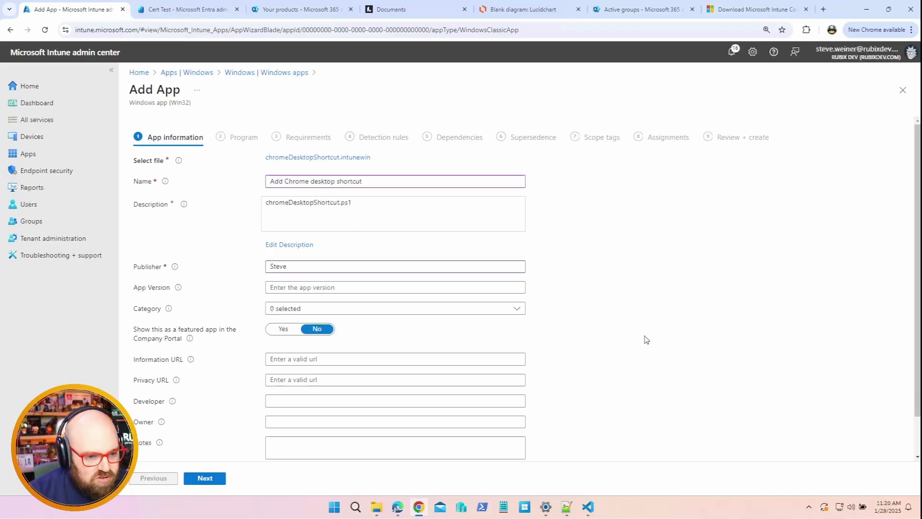
scroll(225, 408, "down", 1)
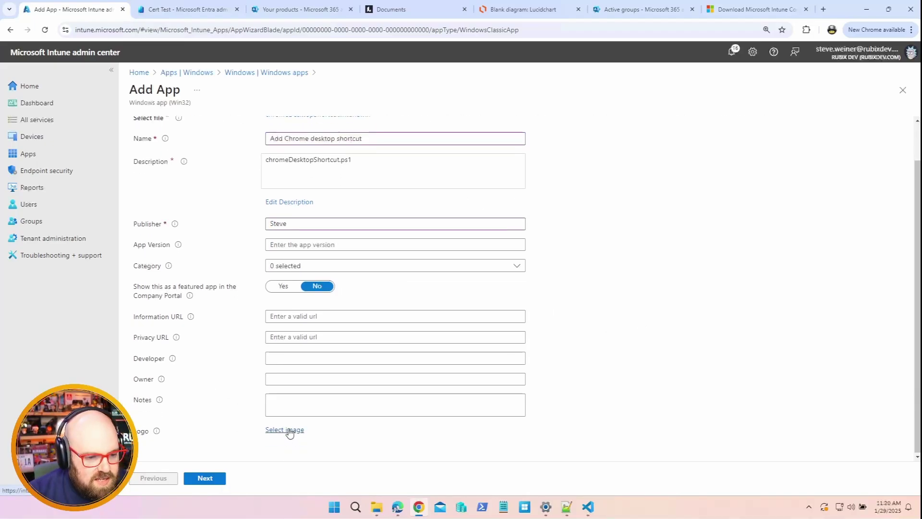
Set PowerShell_5.0_icon.png from Pictures as the app logo
left_click(287, 431)
left_click(824, 125)
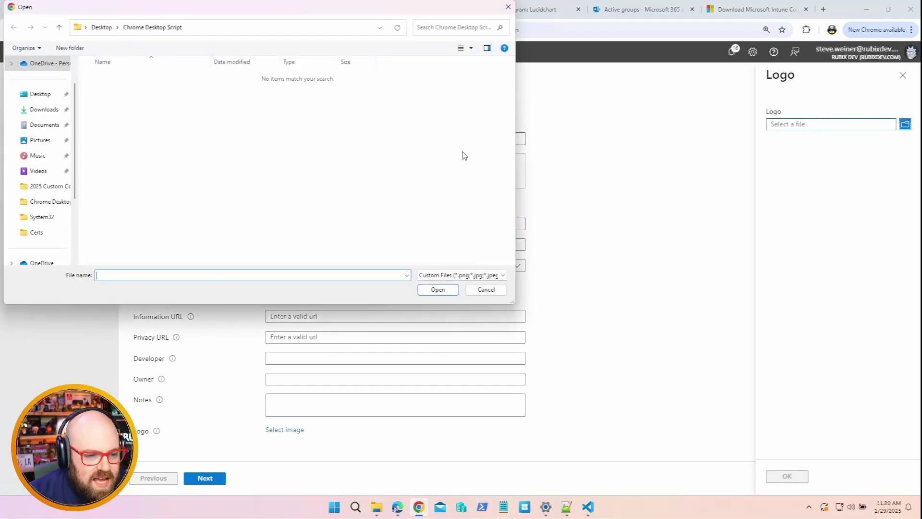
left_click(39, 144)
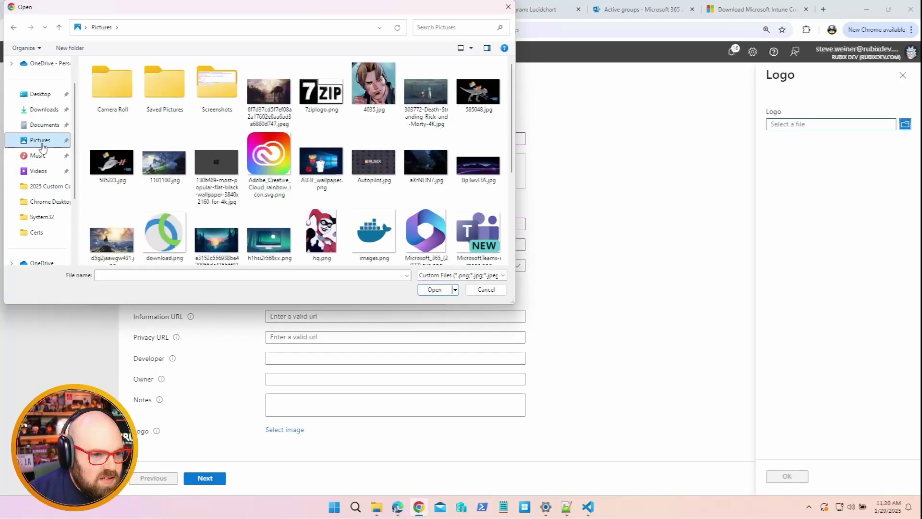
scroll(417, 194, "down", 3)
double_click(169, 149)
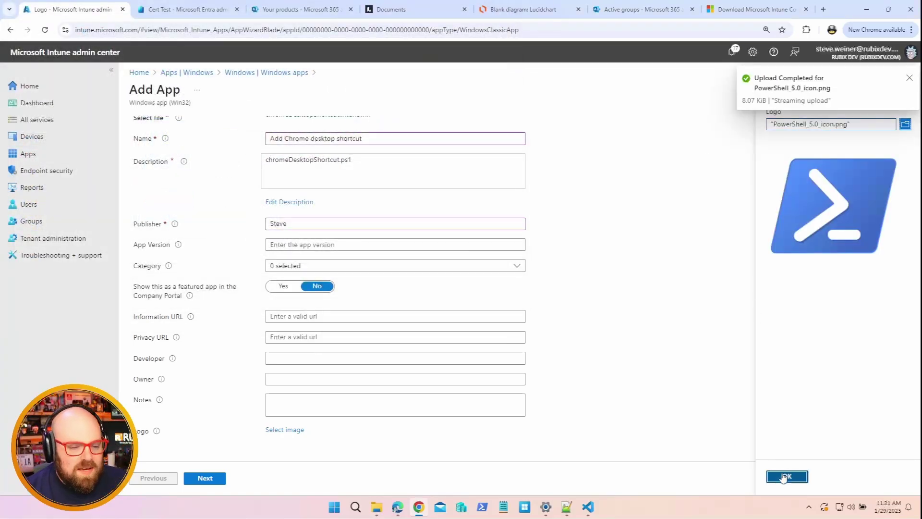
left_click(784, 476)
left_click(221, 481)
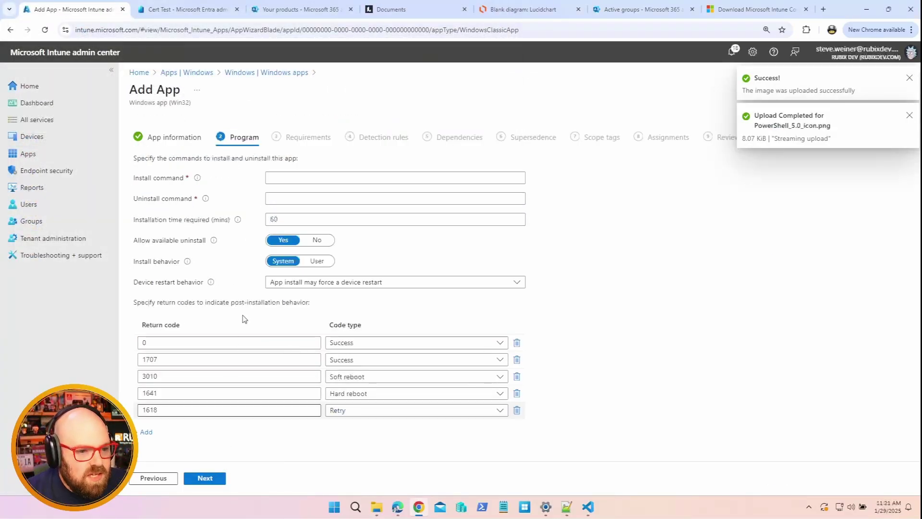
Set install command powershell.exe -executionpolicy bypass .\chromeDesktopShortcut.ps1 and placeholder uninstall command '*'
left_click(293, 177)
type("p")
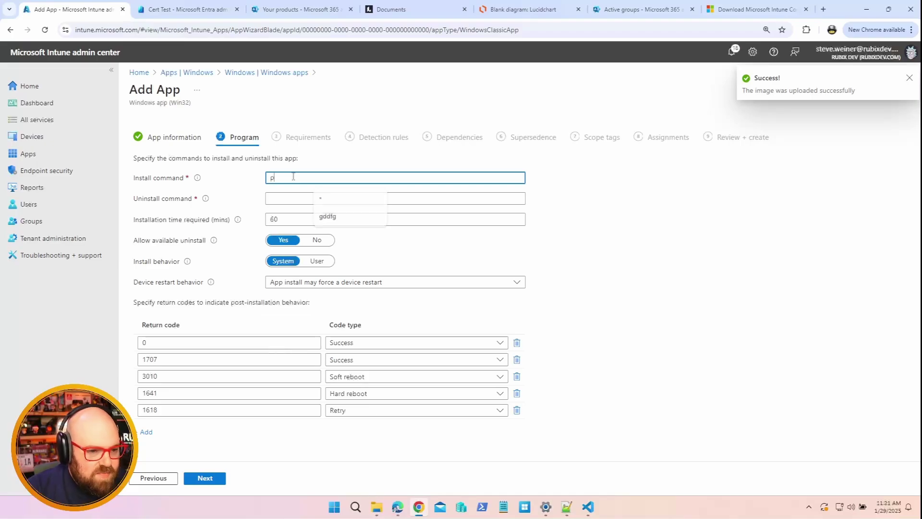
type("owershell.exe -executionpolicy bypass .\\")
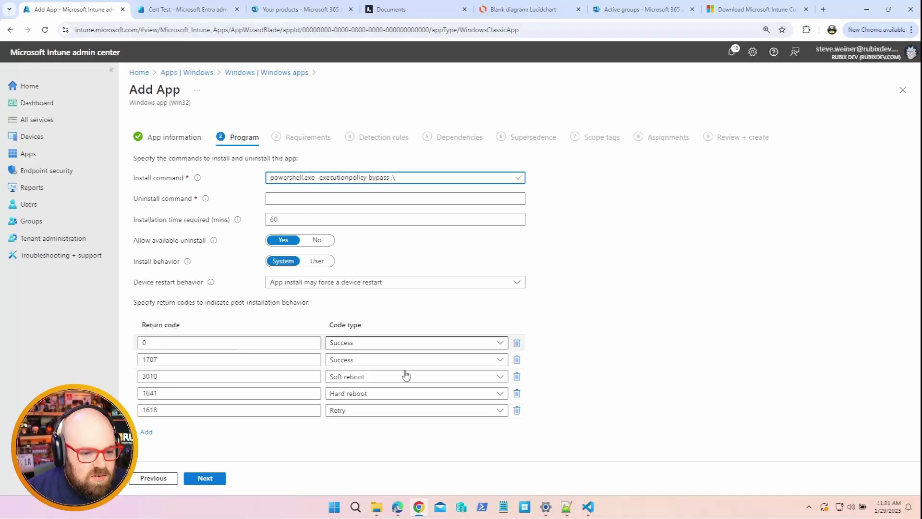
mouse_move(381, 515)
left_click(356, 450)
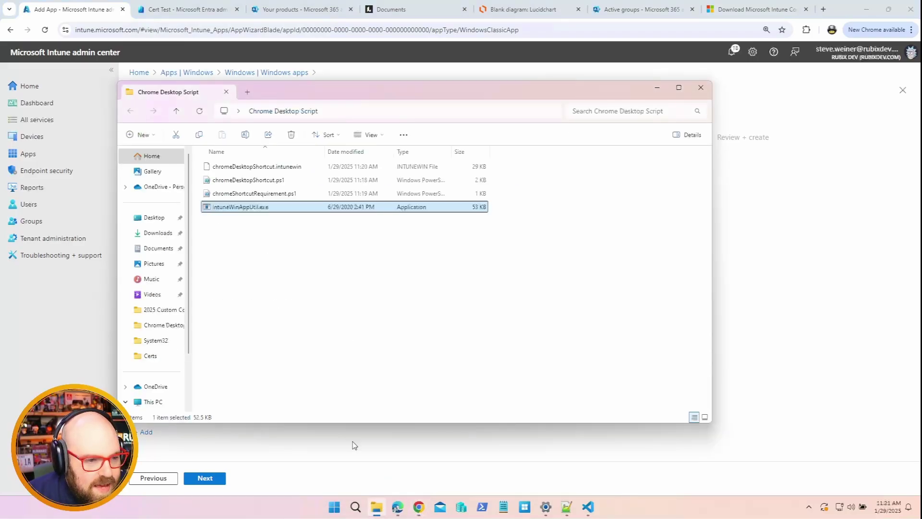
left_click(766, 241)
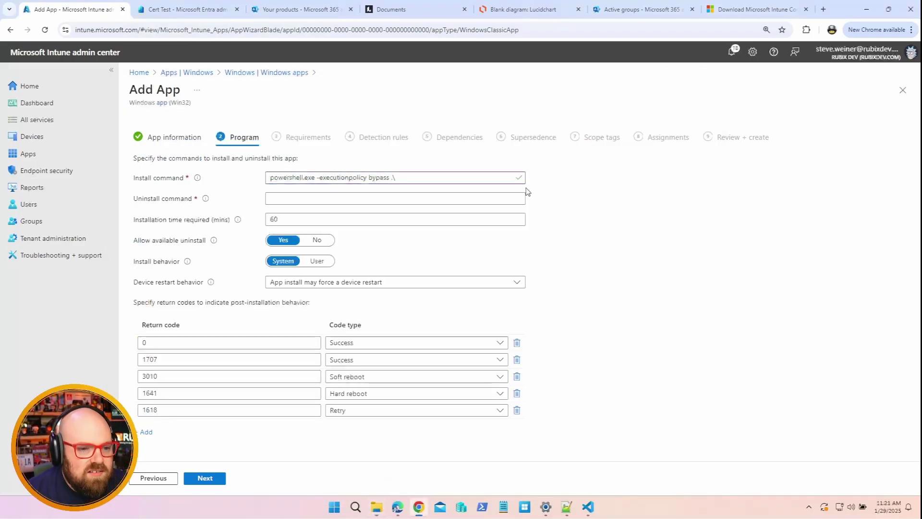
left_click(442, 179)
type("chromeDesktopShortcut.ps1")
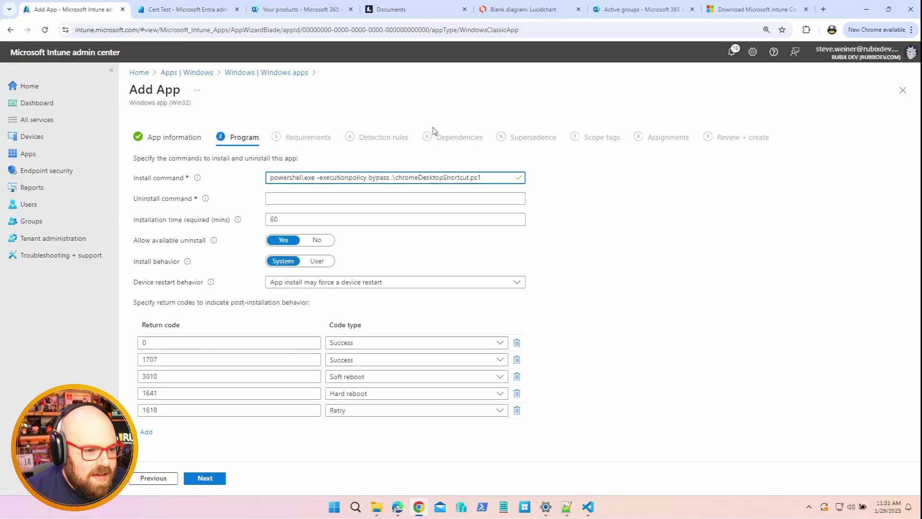
left_click(366, 199)
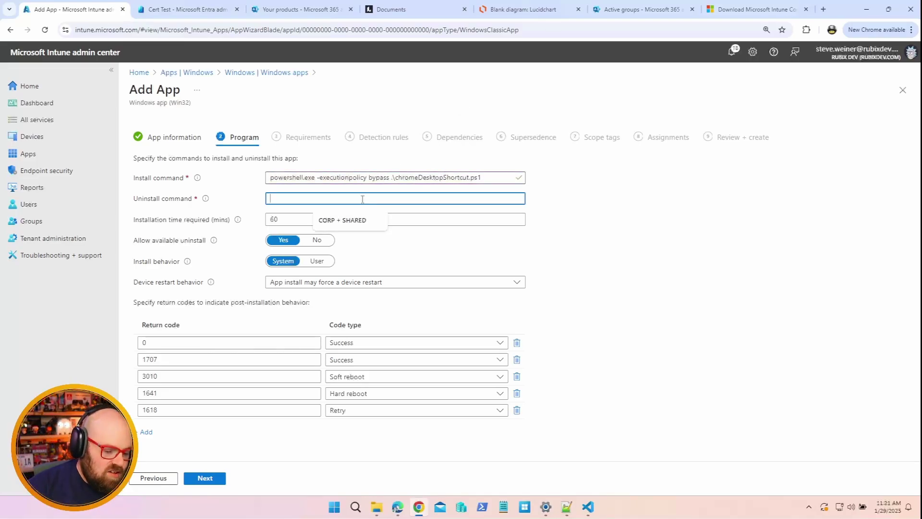
type("*")
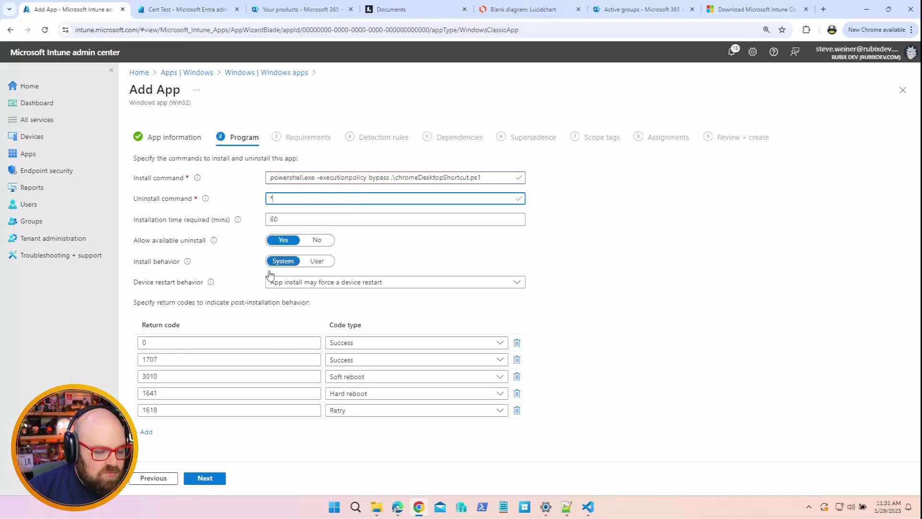
left_click(224, 481)
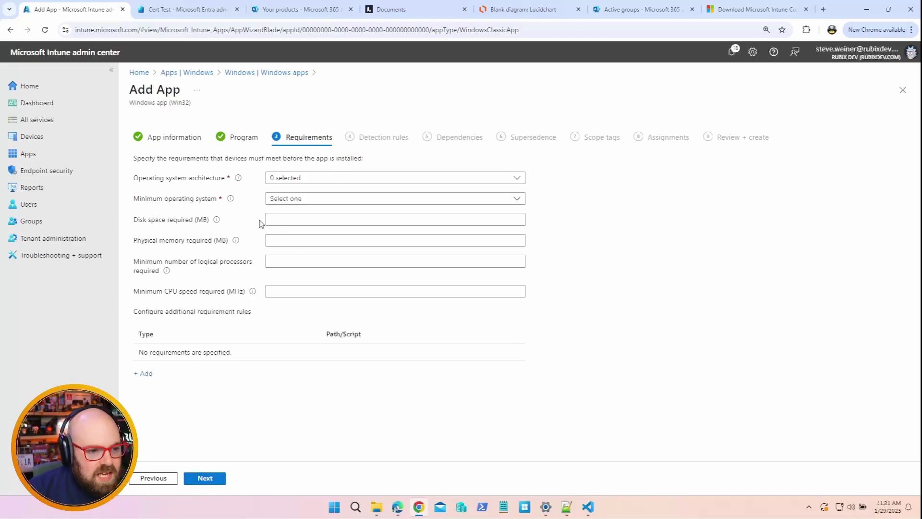
Require 32-bit and 64-bit architecture with minimum OS Windows 10 1607
left_click(313, 179)
left_click(293, 193)
left_click(294, 210)
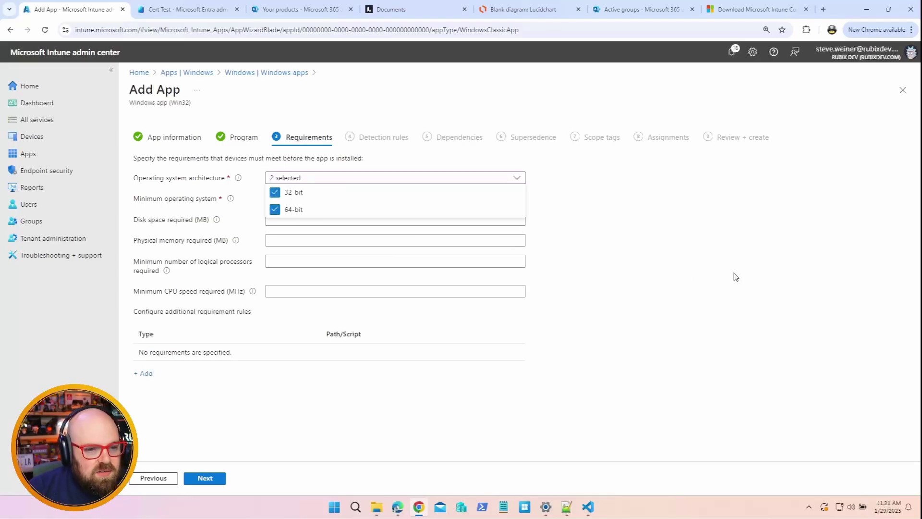
left_click(384, 199)
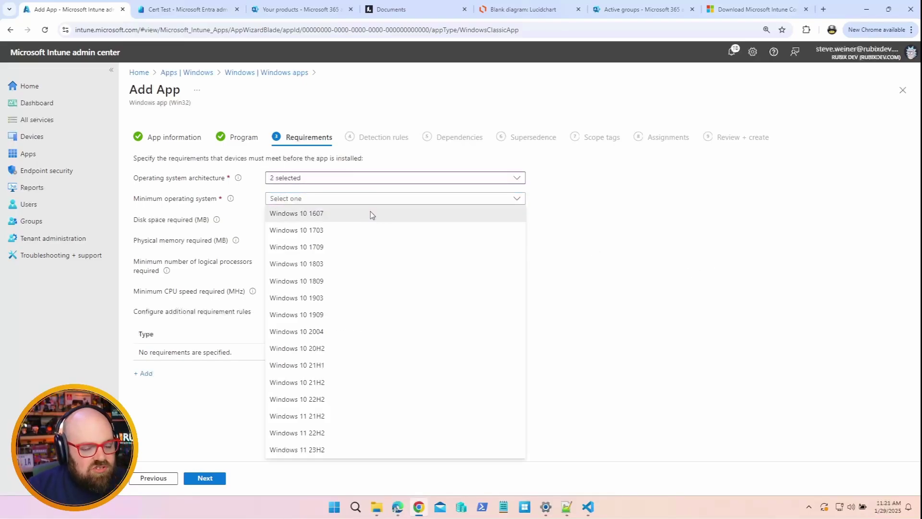
left_click(370, 213)
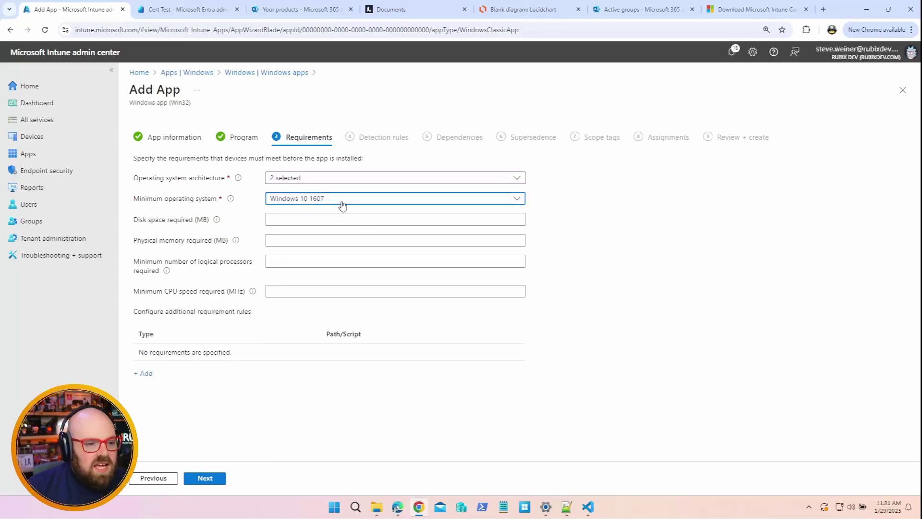
Draft a File requirement: chrome.exe exists in C:\Program Files\Google\Chrome\Application
left_click(147, 374)
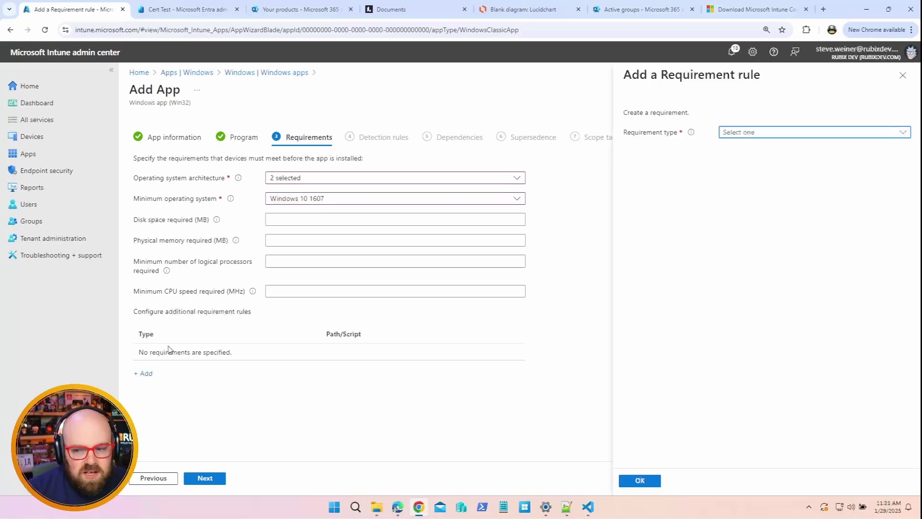
left_click(779, 134)
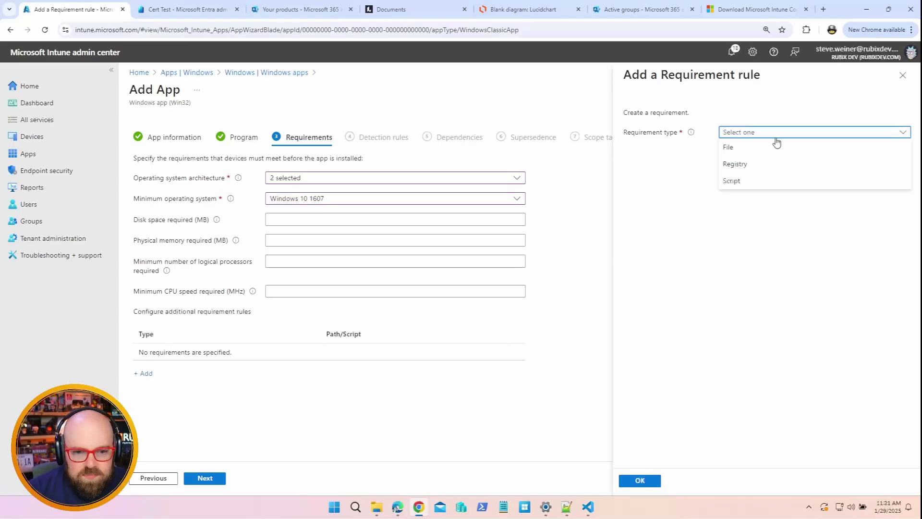
left_click(770, 146)
left_click(765, 162)
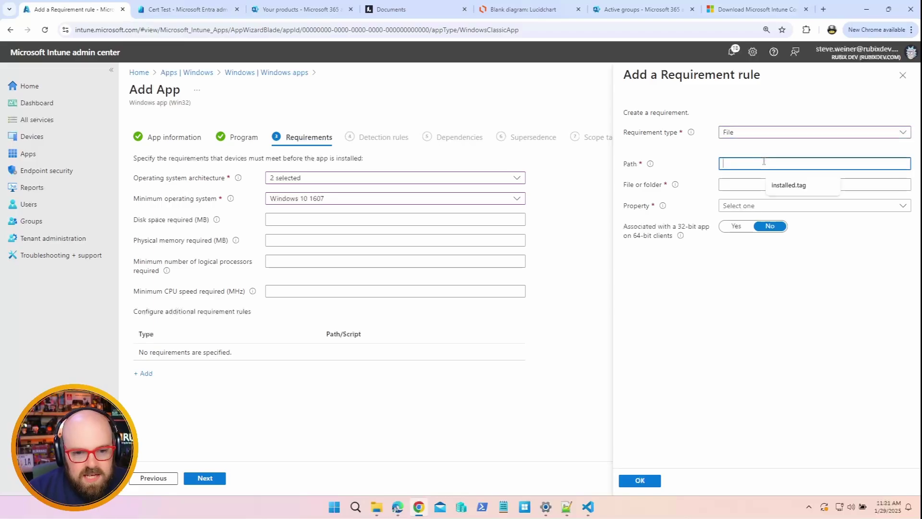
type("C:\\")
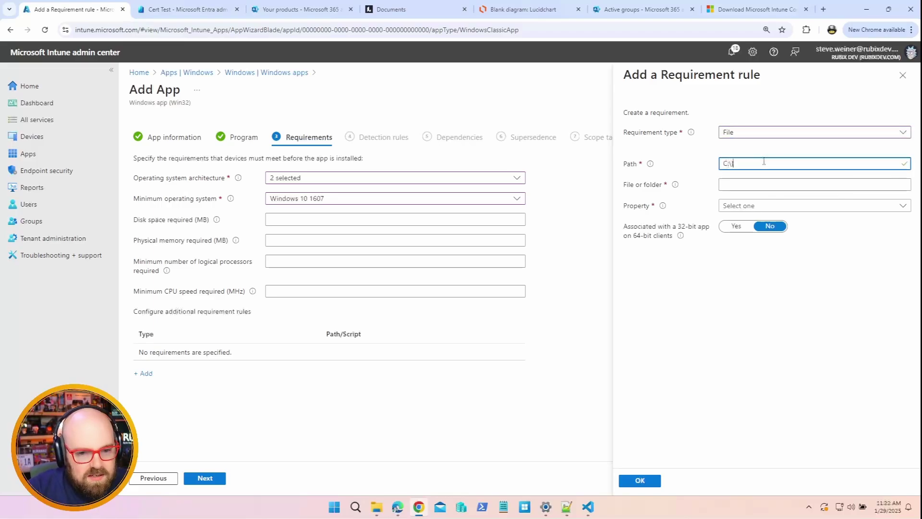
type("Program Fi")
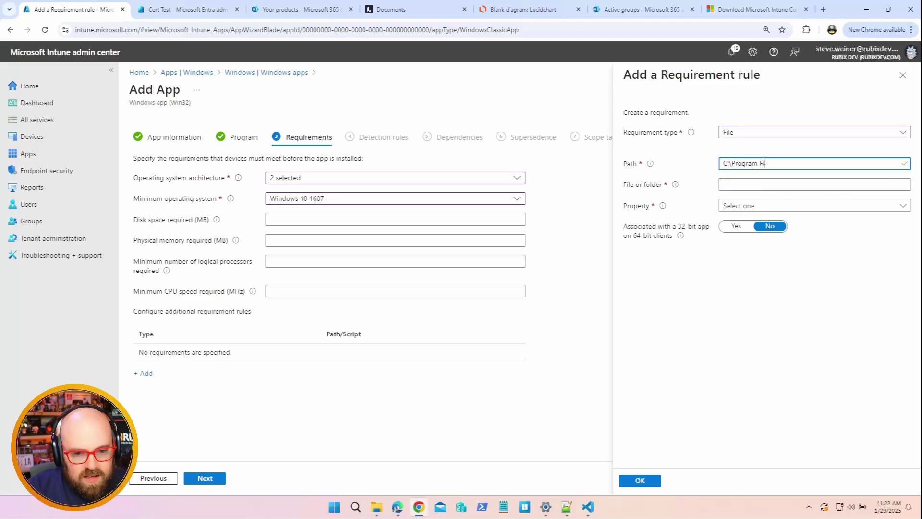
type("les\\Google\\")
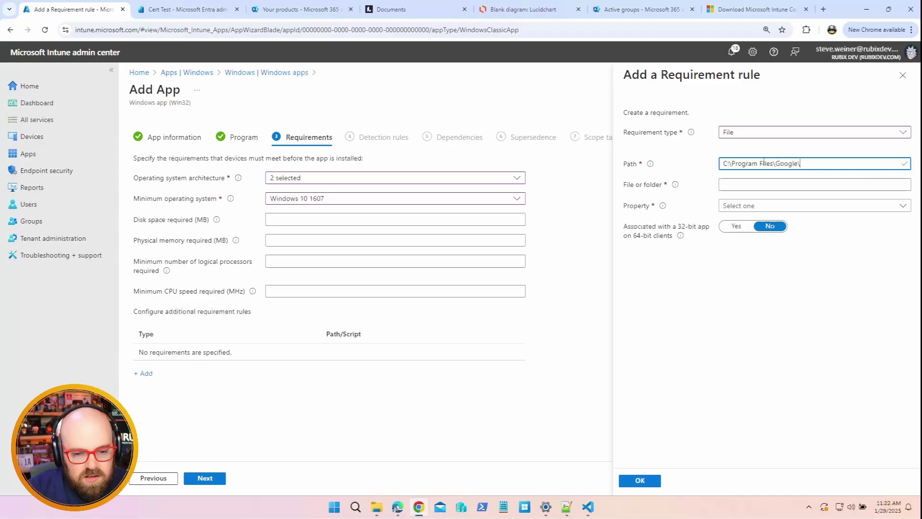
type("Chrome\\Application")
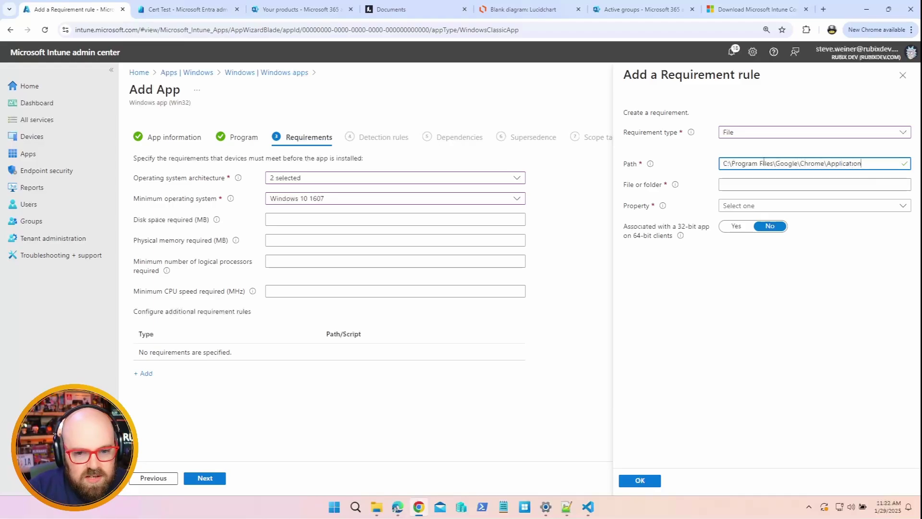
key("Tab")
type("chrome.e")
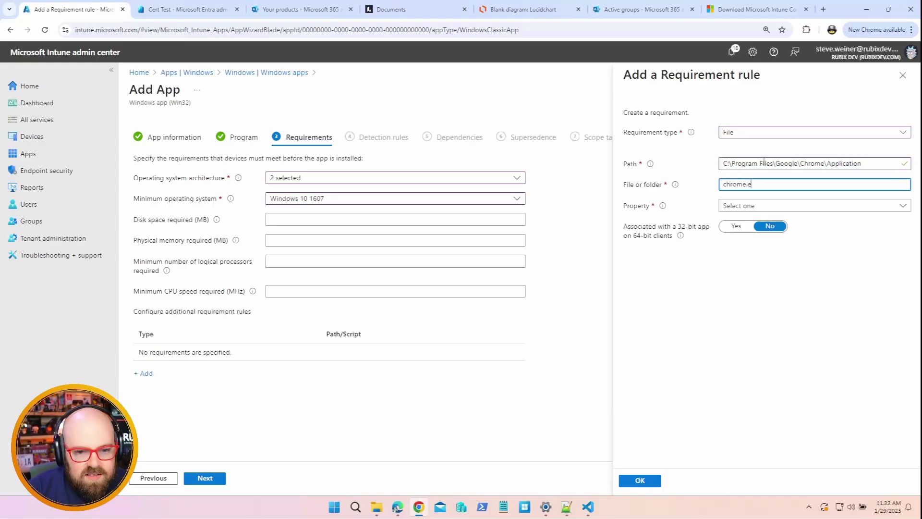
left_click(808, 206)
left_click(809, 223)
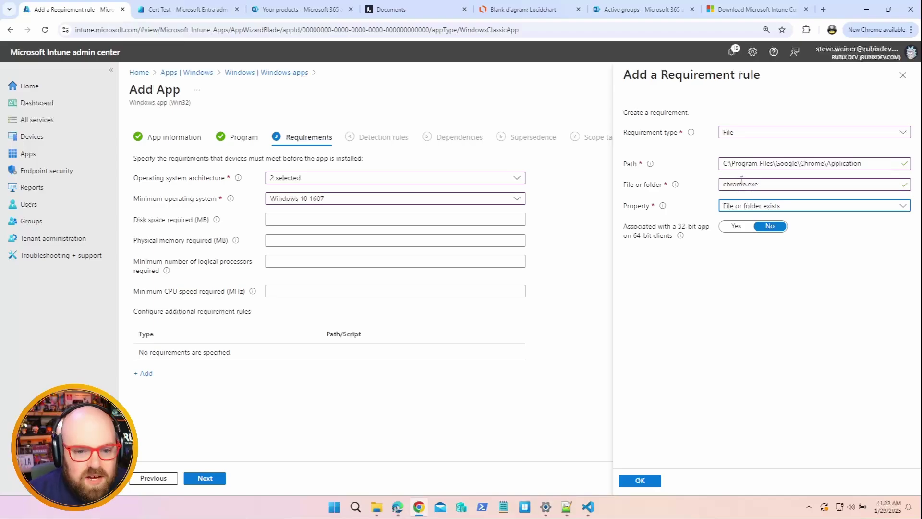
left_click(751, 134)
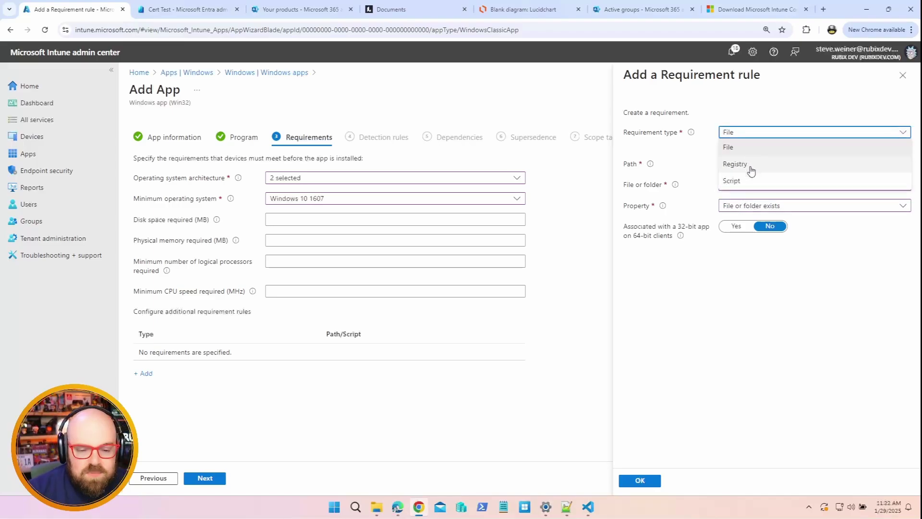
Switch the rule to Script, name it, and upload chromeShortcutRequirement.ps1
left_click(750, 182)
left_click(754, 162)
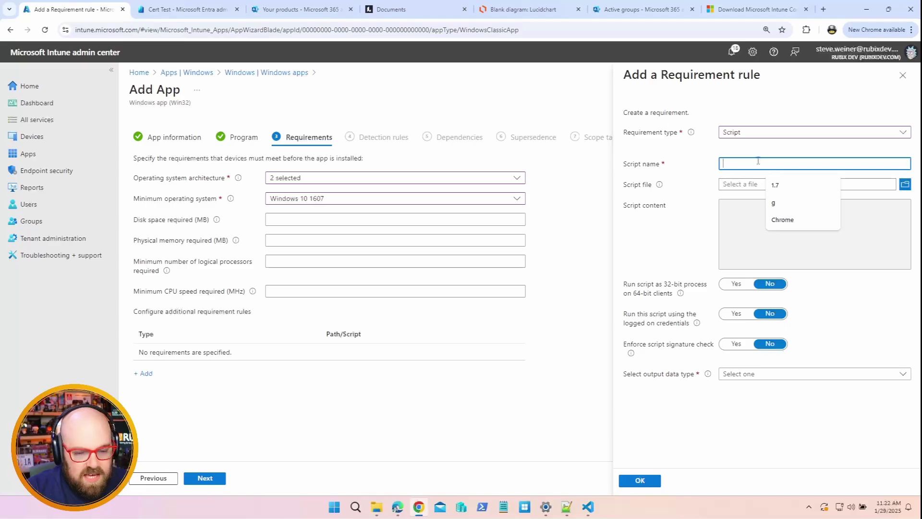
type("Look for Chrome")
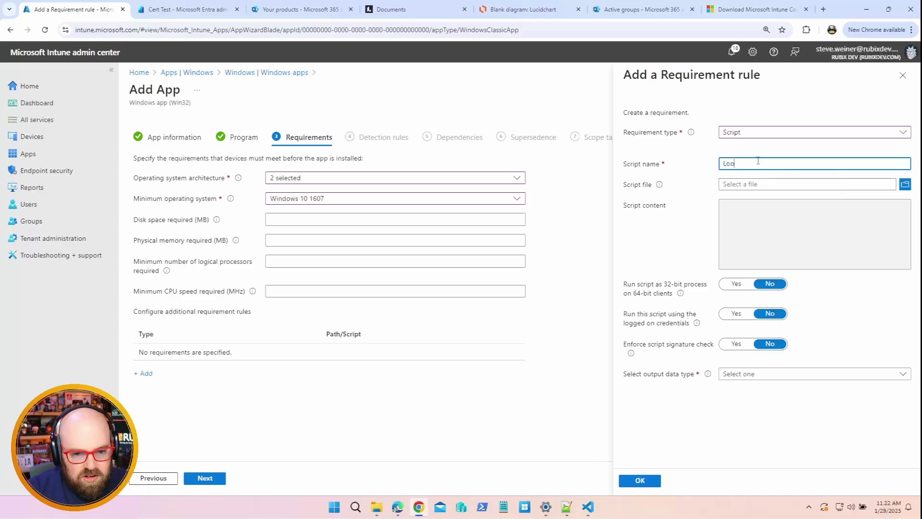
left_click(808, 186)
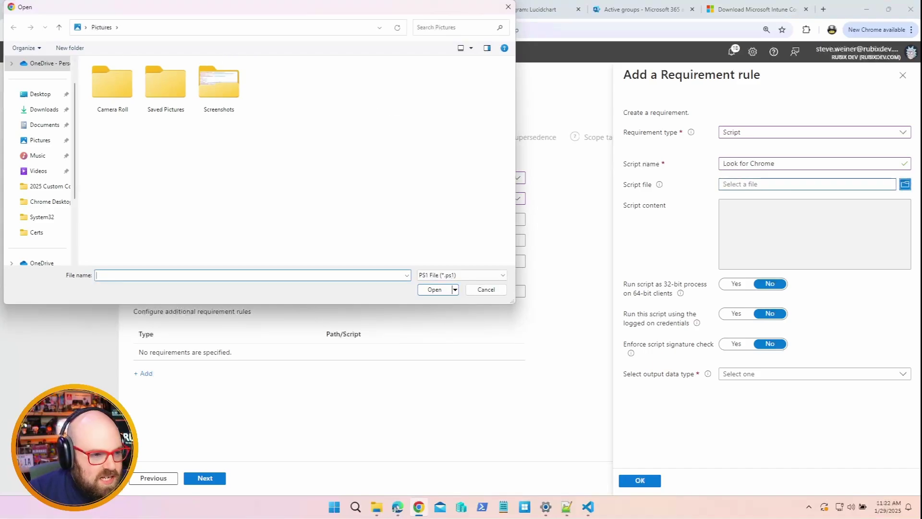
left_click(40, 94)
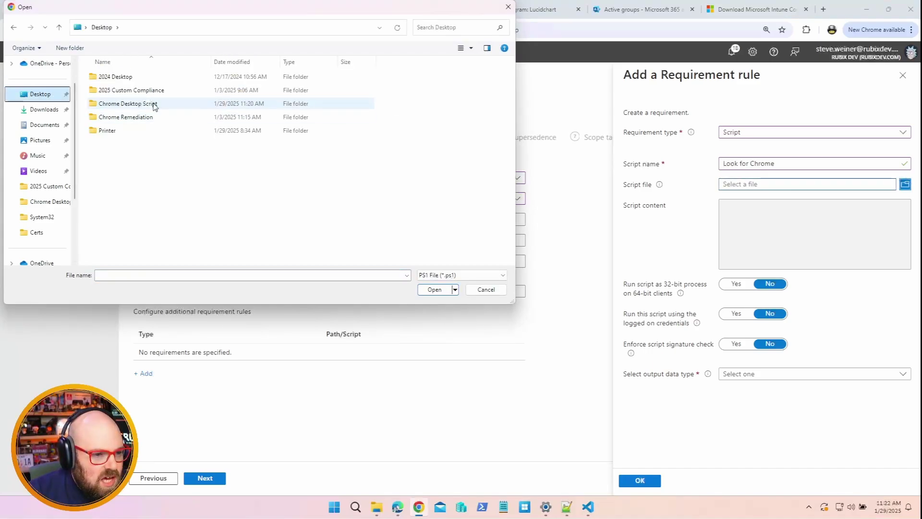
double_click(152, 103)
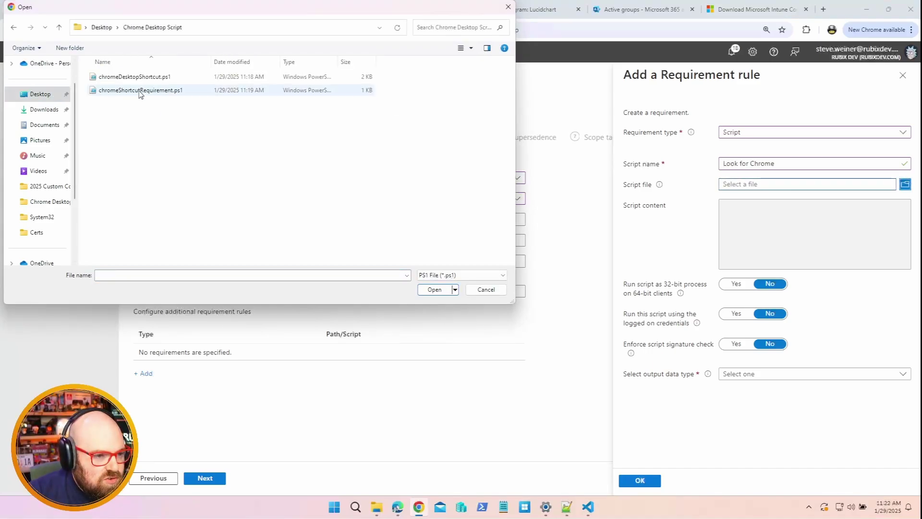
double_click(146, 92)
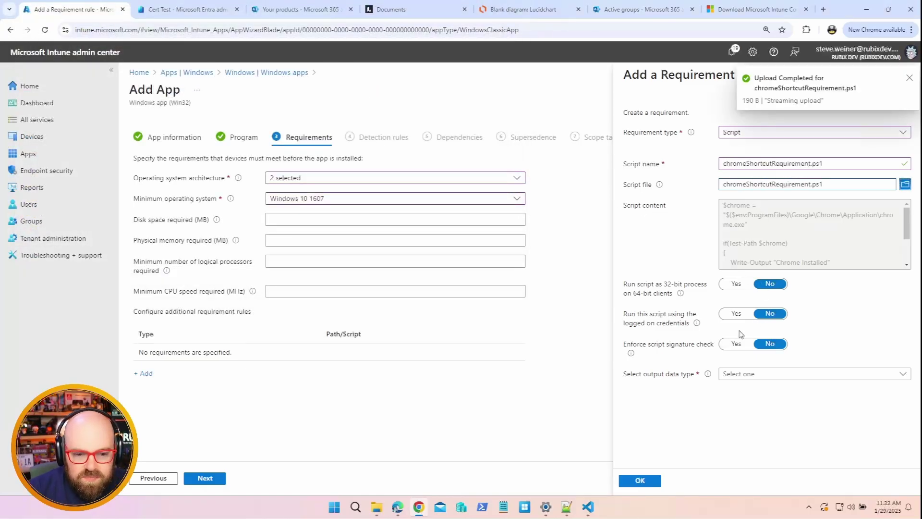
Set the script output type to String, operator Equals, value 'Chrome Installed'
left_click(767, 380)
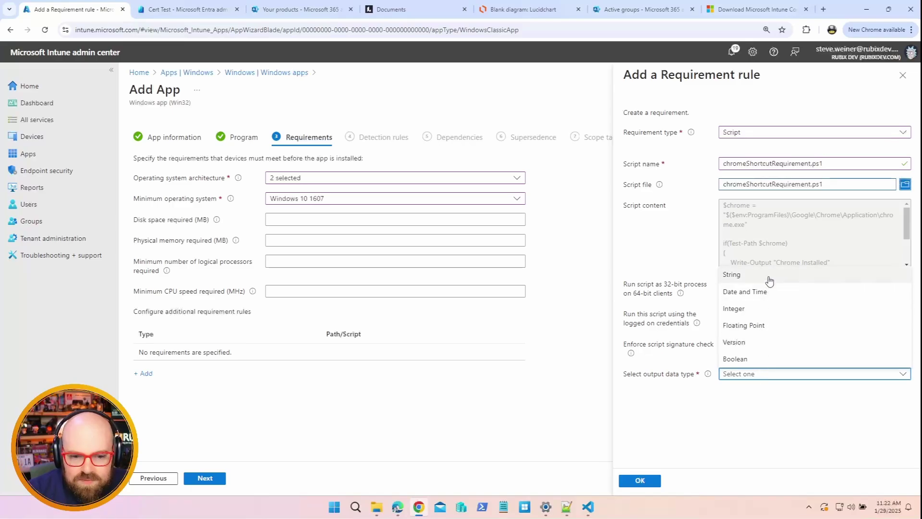
left_click(767, 276)
left_click(768, 399)
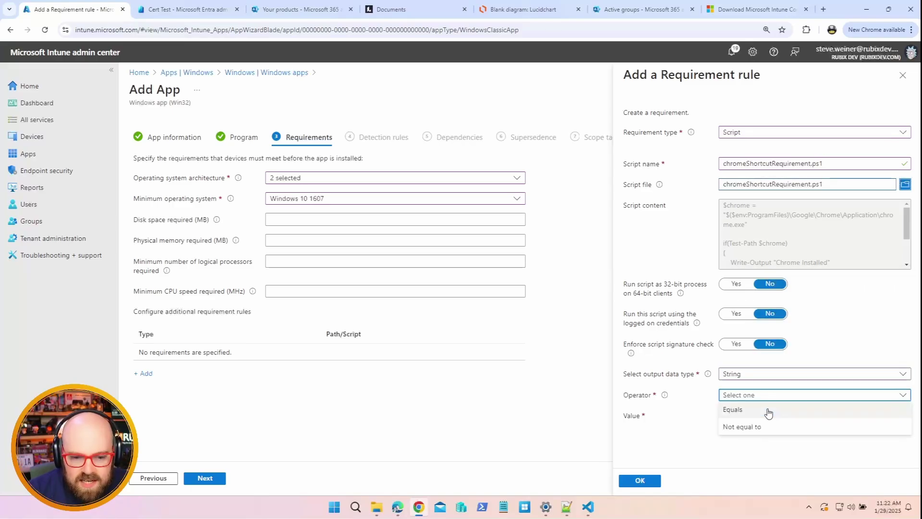
left_click(765, 410)
left_click(762, 417)
type("Chrome Installed")
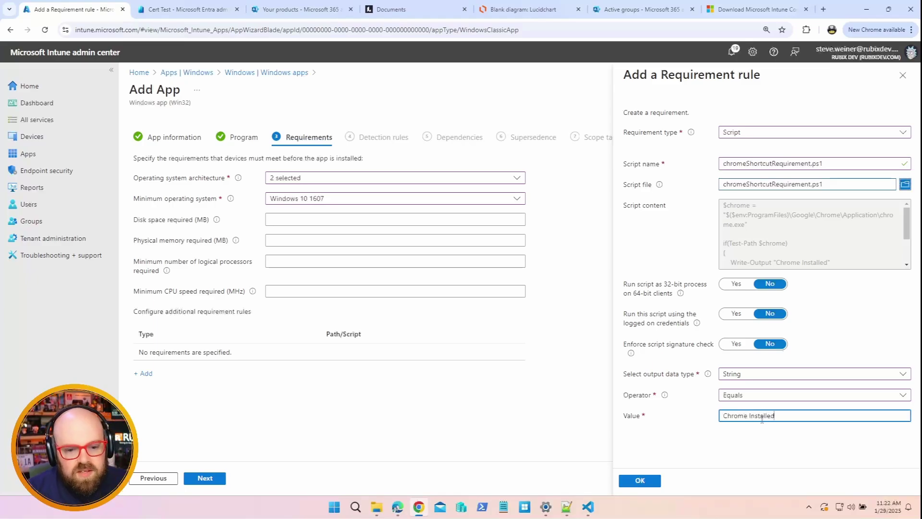
left_click(768, 454)
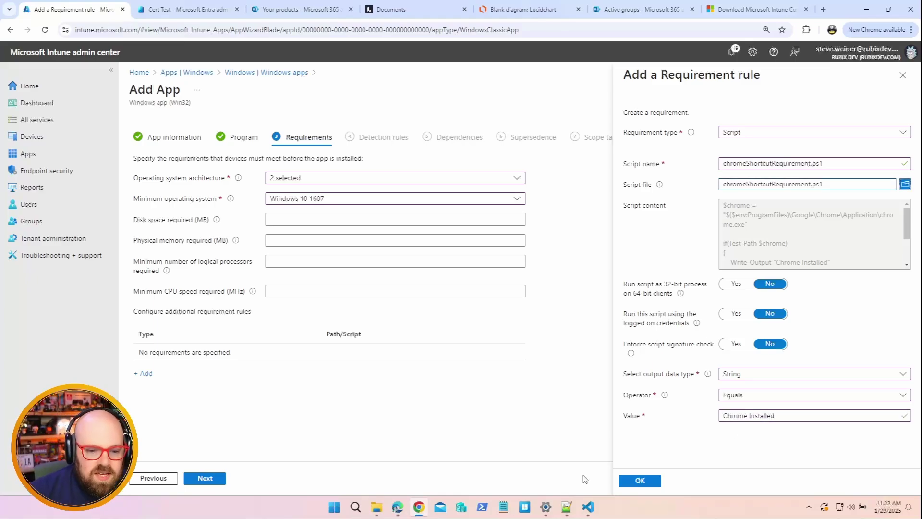
left_click(587, 508)
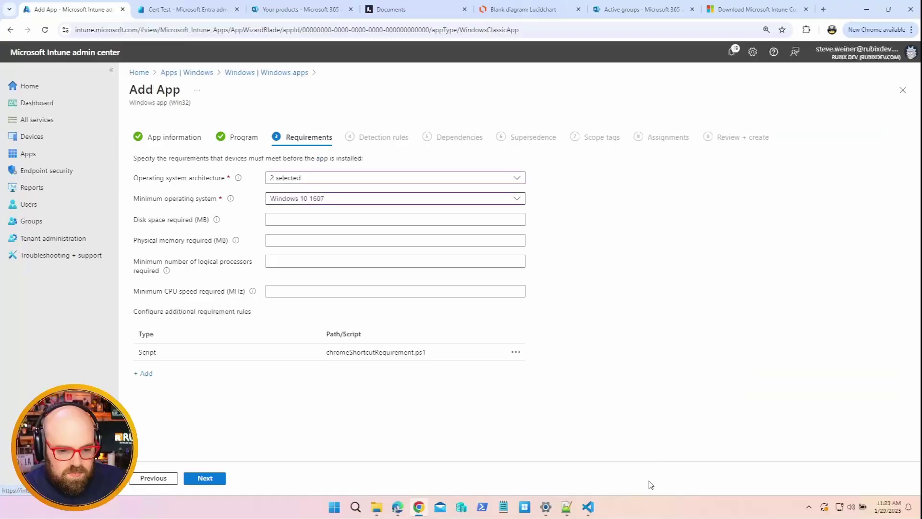
Choose Manually configure detection rules and add a new rule of type File
left_click(212, 479)
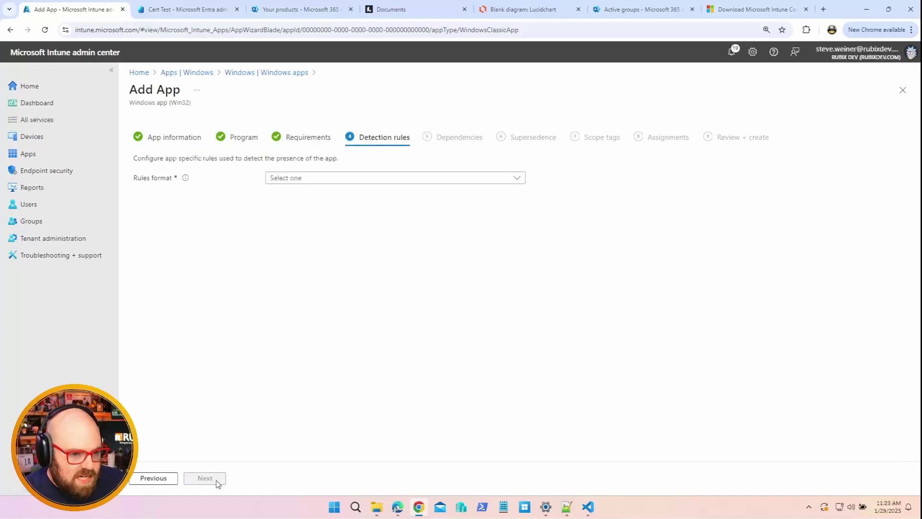
left_click(314, 185)
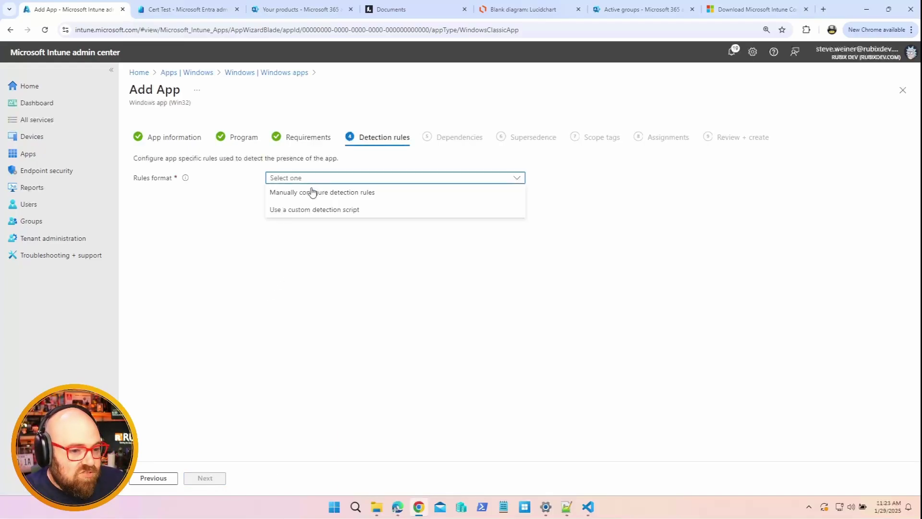
left_click(308, 193)
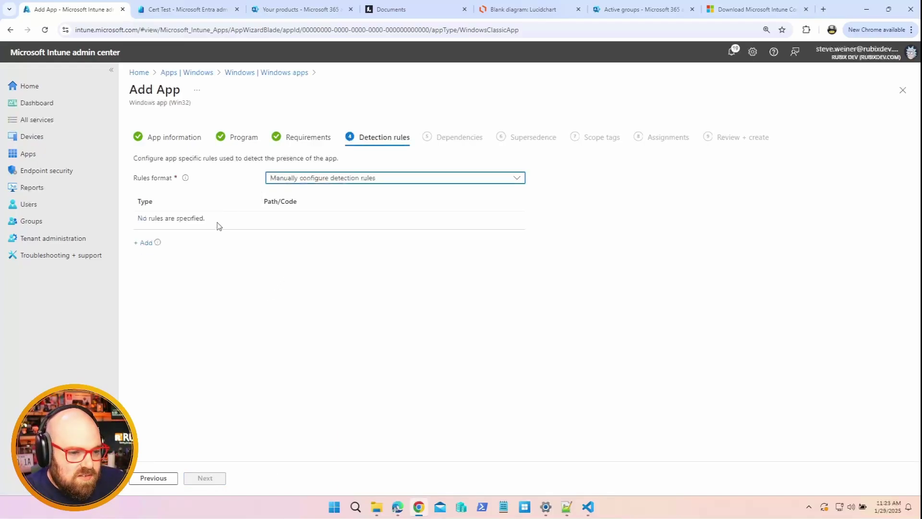
left_click(144, 243)
left_click(808, 135)
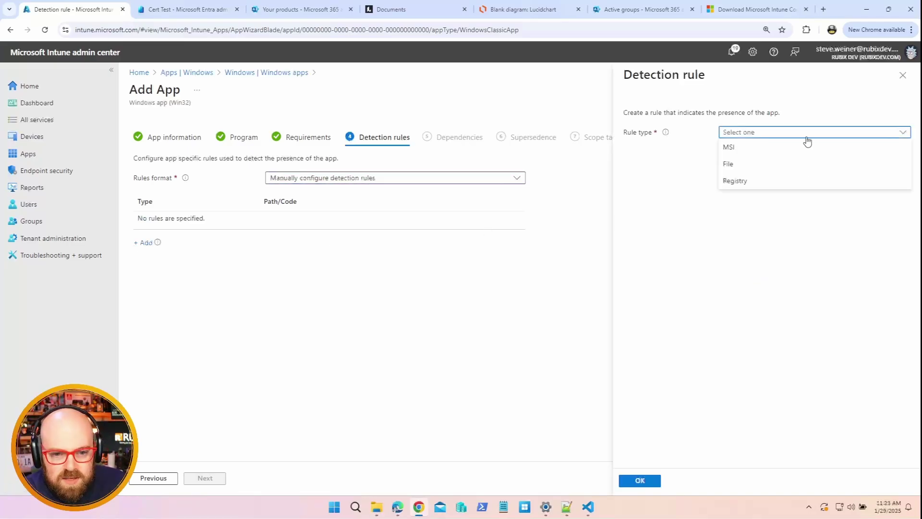
left_click(789, 164)
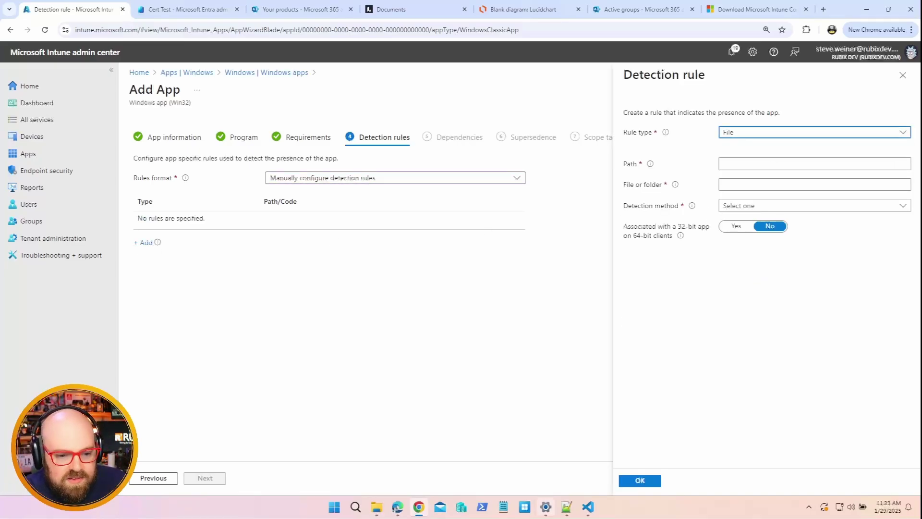
left_click(588, 507)
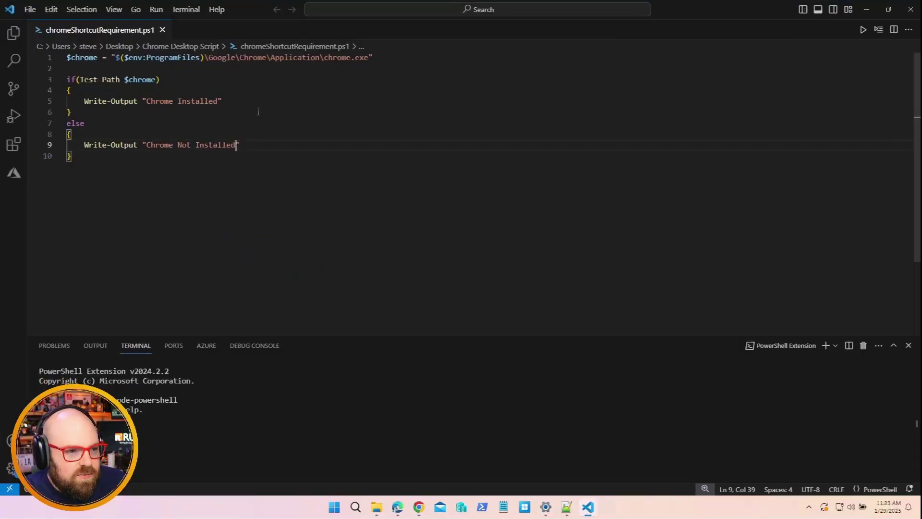
Find the chromeShortcutInstalled.tag file name on line 40 of chromeDesktopShortcut.ps1 in the Chrome Desktop Script folder
left_click(14, 34)
left_click(84, 103)
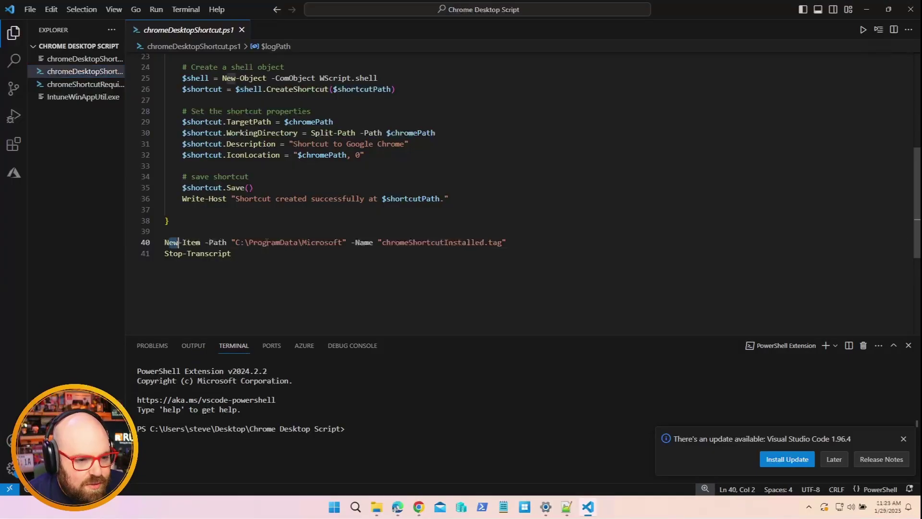
left_click_drag(165, 242, 463, 244)
left_click(439, 242)
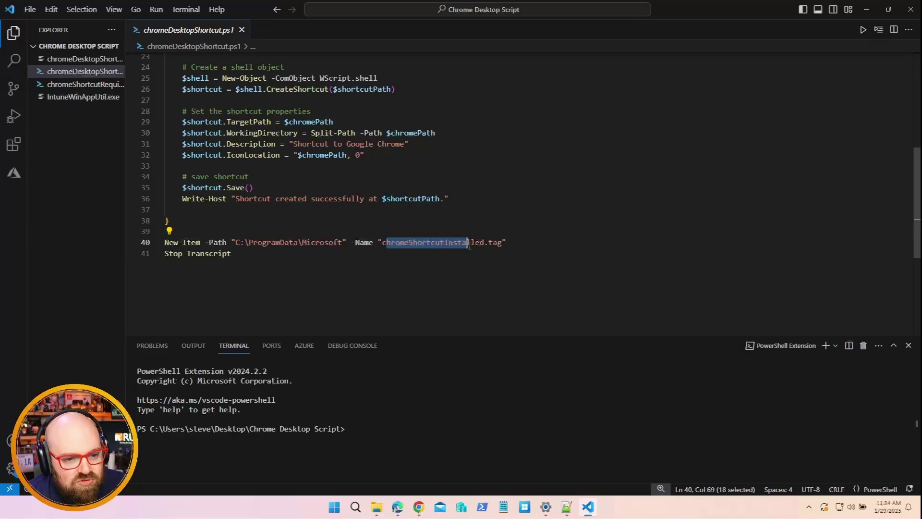
key("alt+Tab")
left_click(775, 164)
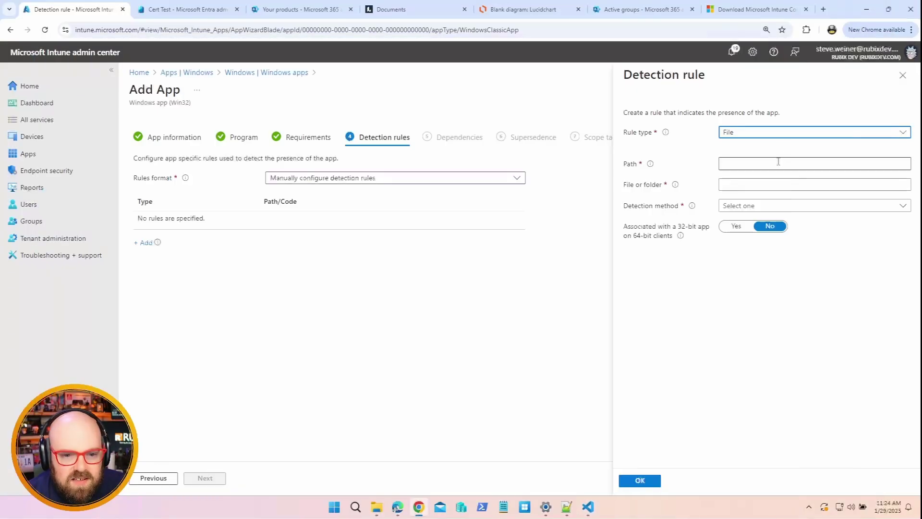
Add a File detection rule: path C:\ProgramData\Microsoft, chromeShortcutInstalled.tag, method File or folder exists
type("C")
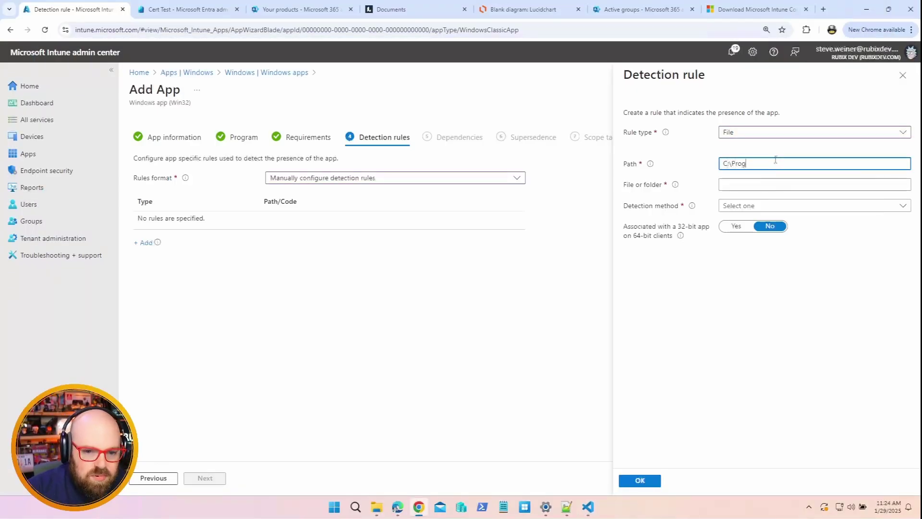
type(":\\Prog")
key("ctrl+a")
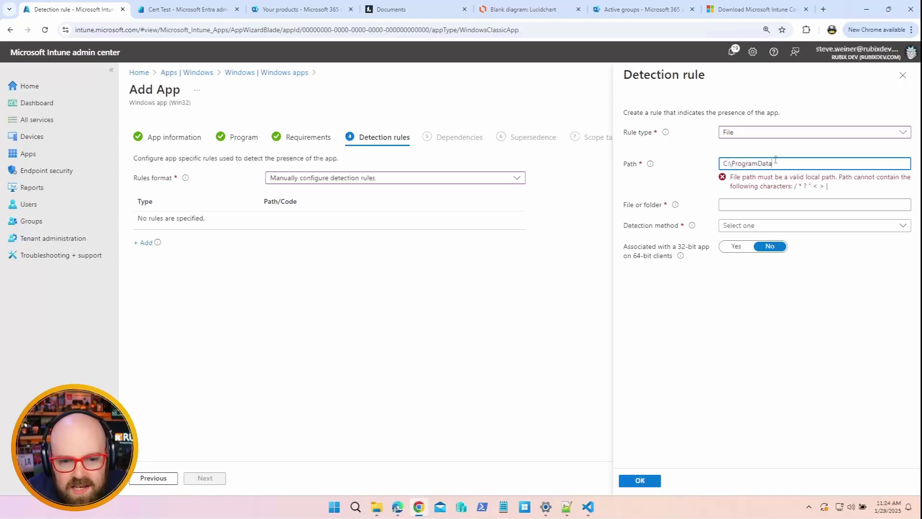
type("t")
key("Tab")
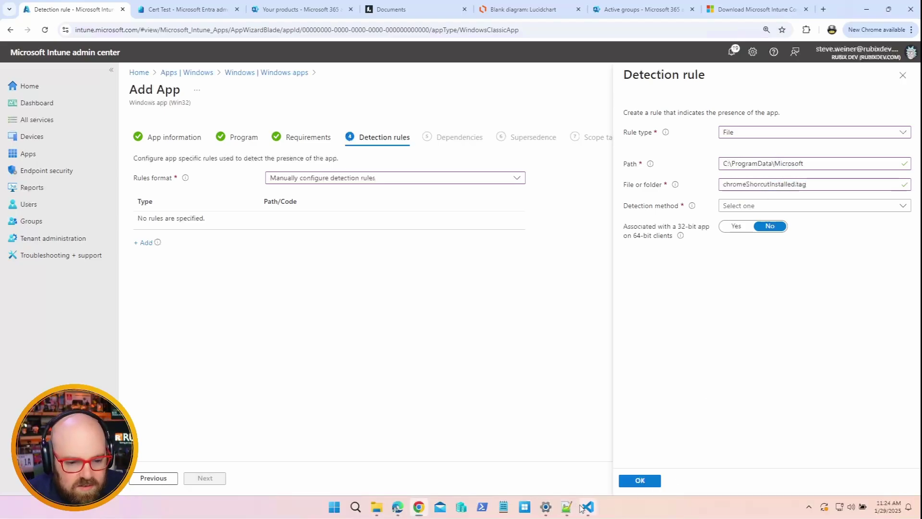
left_click(587, 506)
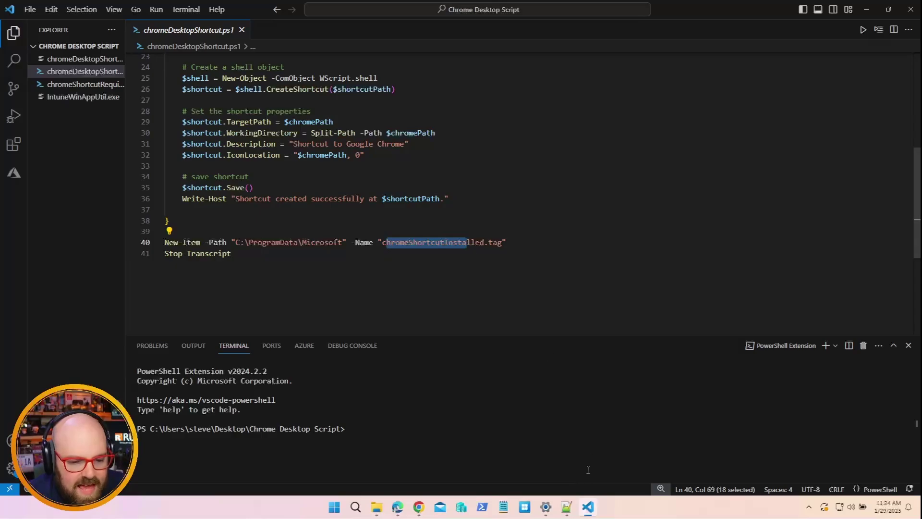
left_click(588, 506)
left_click(739, 207)
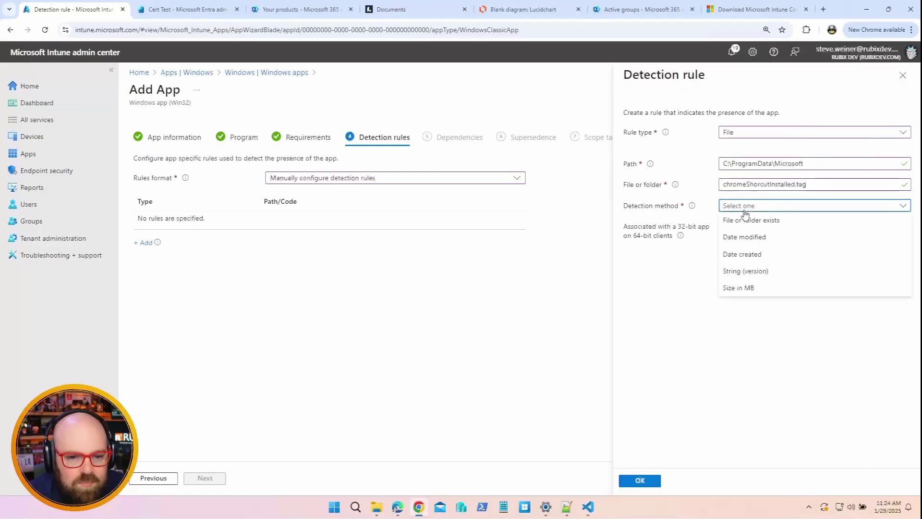
left_click(734, 223)
left_click(639, 482)
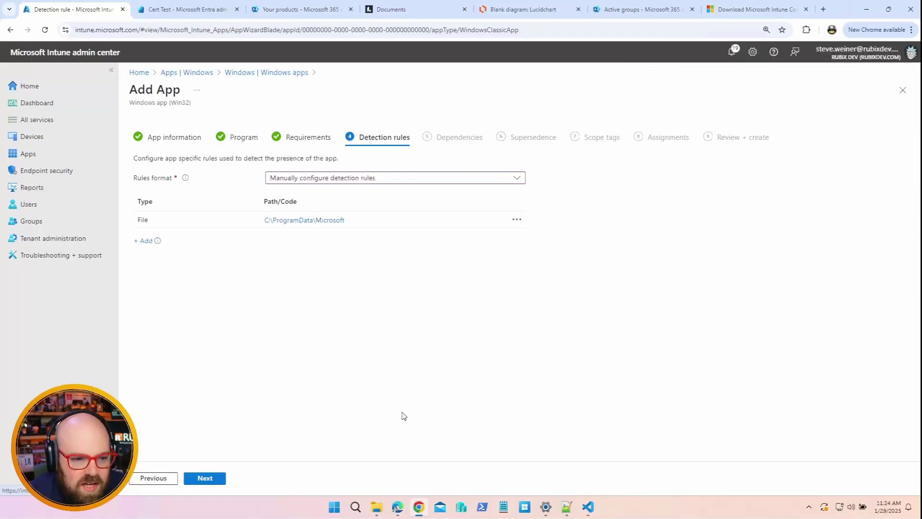
Advance the Add App wizard past Dependencies, Supersedence and Scope tags to Assignments
left_click(217, 478)
left_click(216, 478)
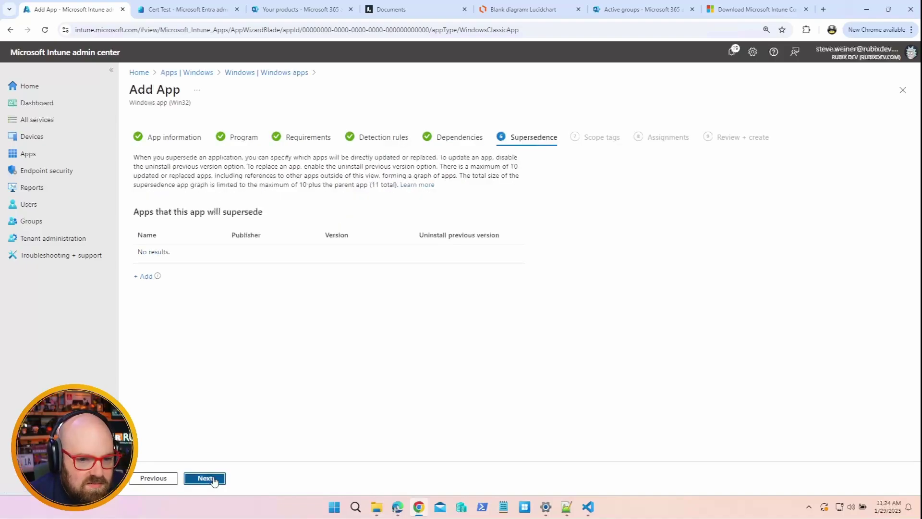
left_click(215, 479)
left_click(213, 480)
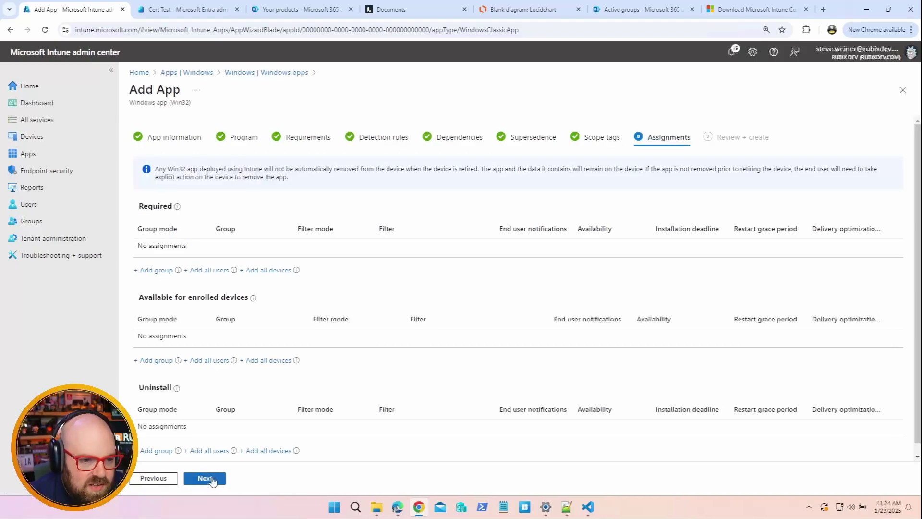
left_click(212, 480)
left_click(211, 479)
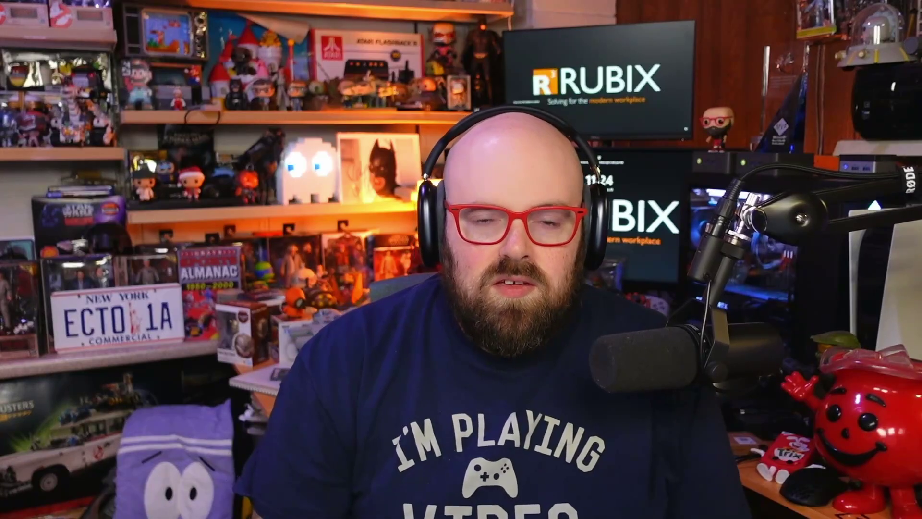